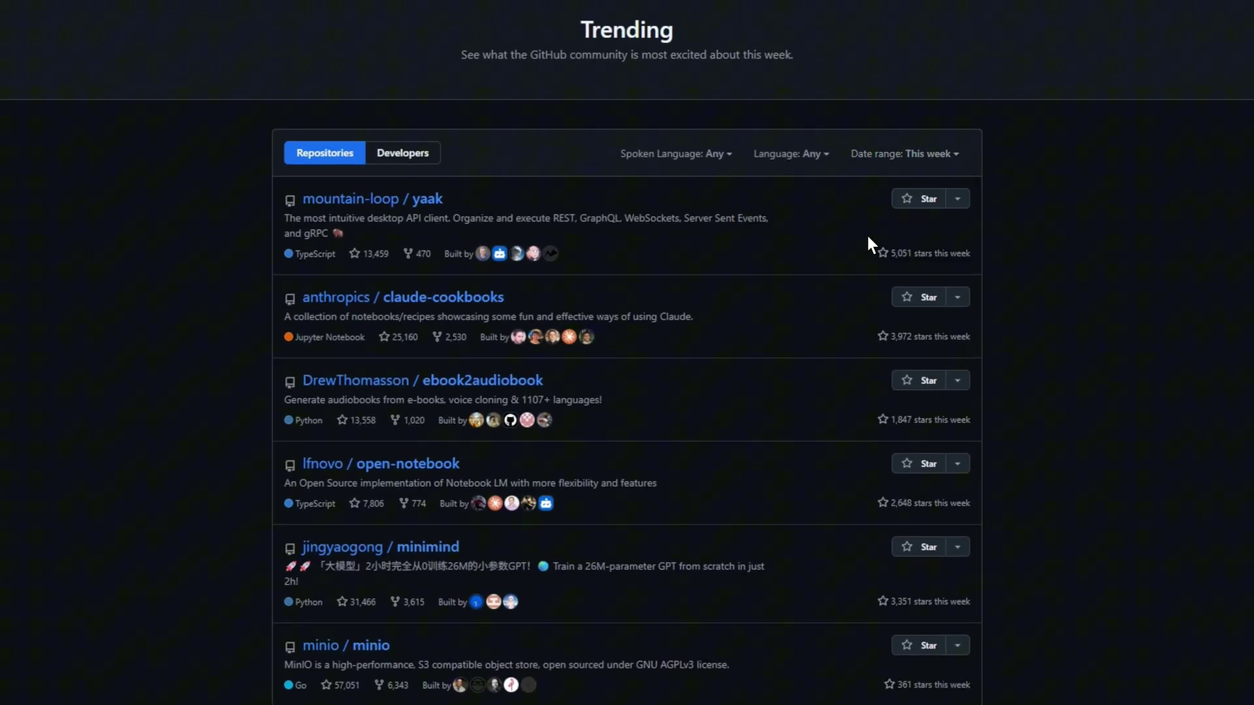
Step: Open the GitHub Trending date range dropdown to see the range choices
click(918, 156)
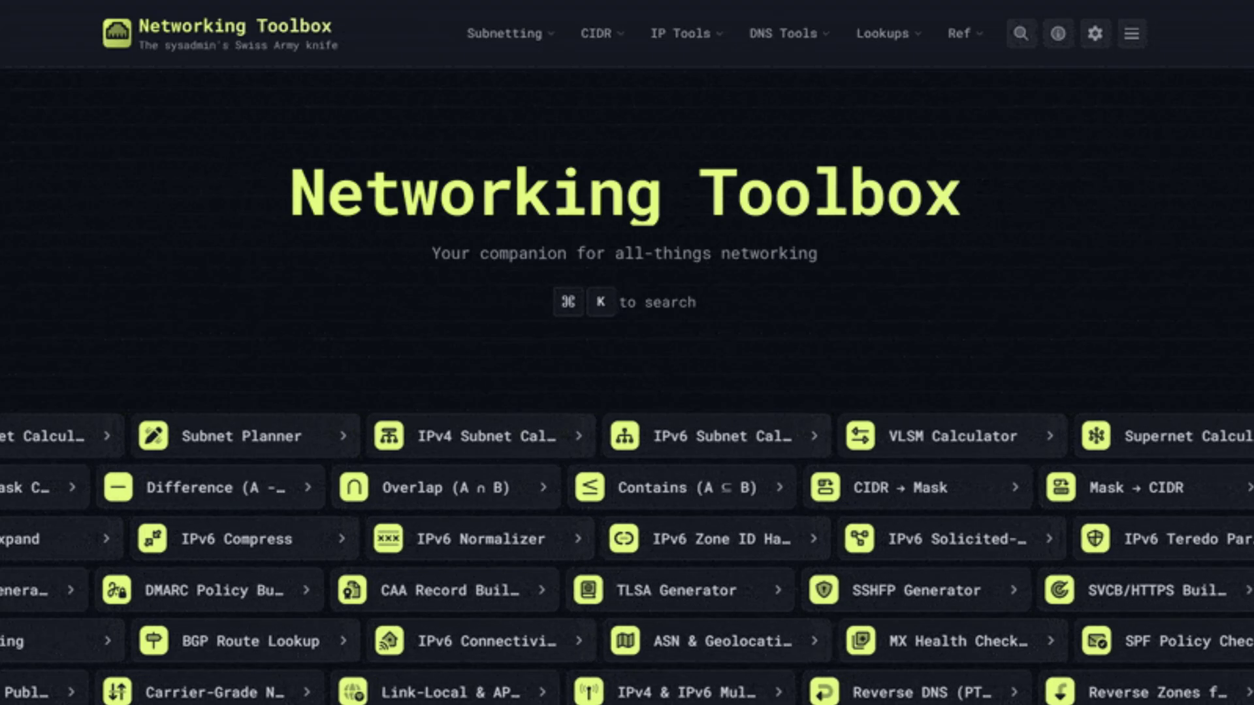
scroll(755, 298, down, 5)
scroll(656, 468, down, 1)
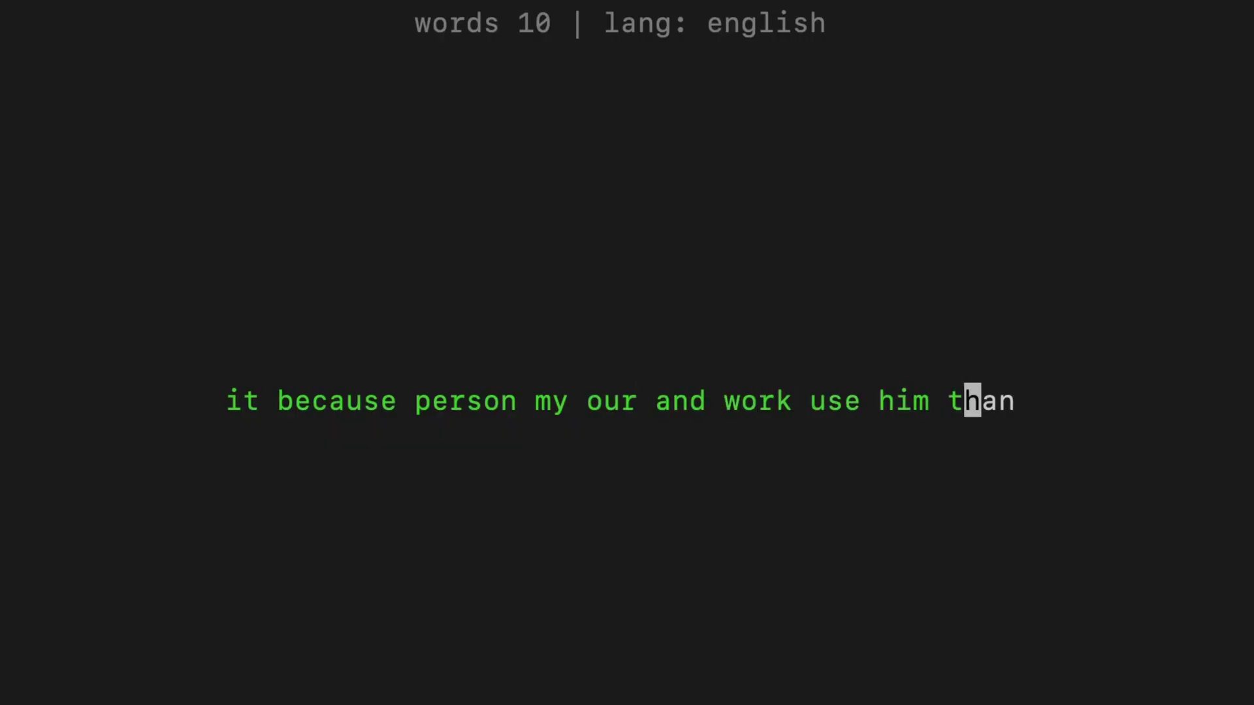
text(han)
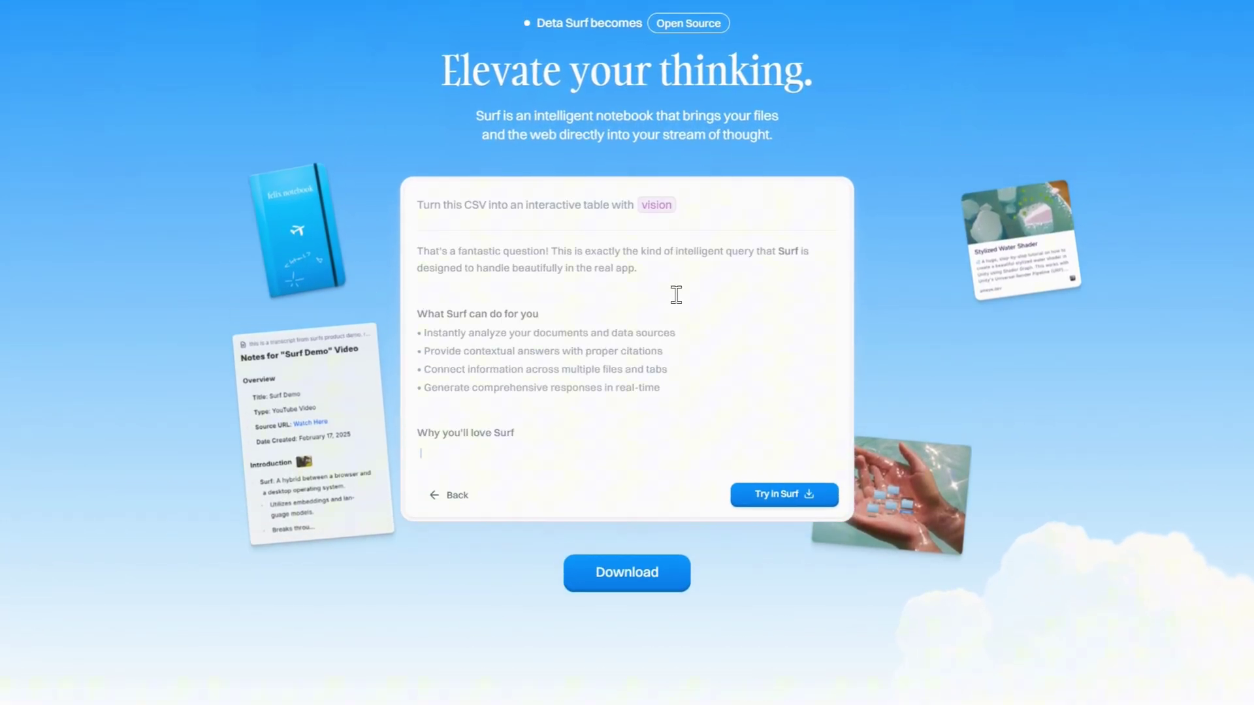
scroll(677, 294, down, 1)
scroll(677, 295, down, 2)
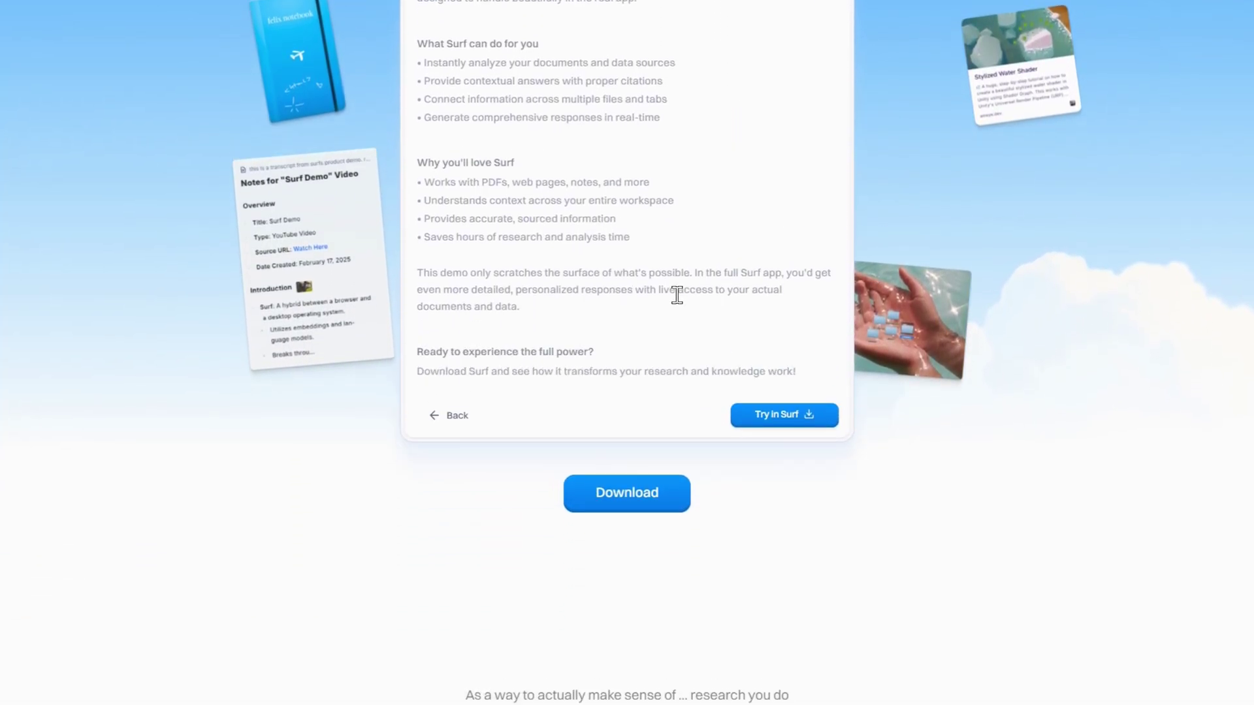
scroll(677, 295, down, 5)
scroll(678, 295, down, 3)
scroll(678, 294, down, 1)
scroll(679, 293, down, 2)
scroll(678, 292, down, 2)
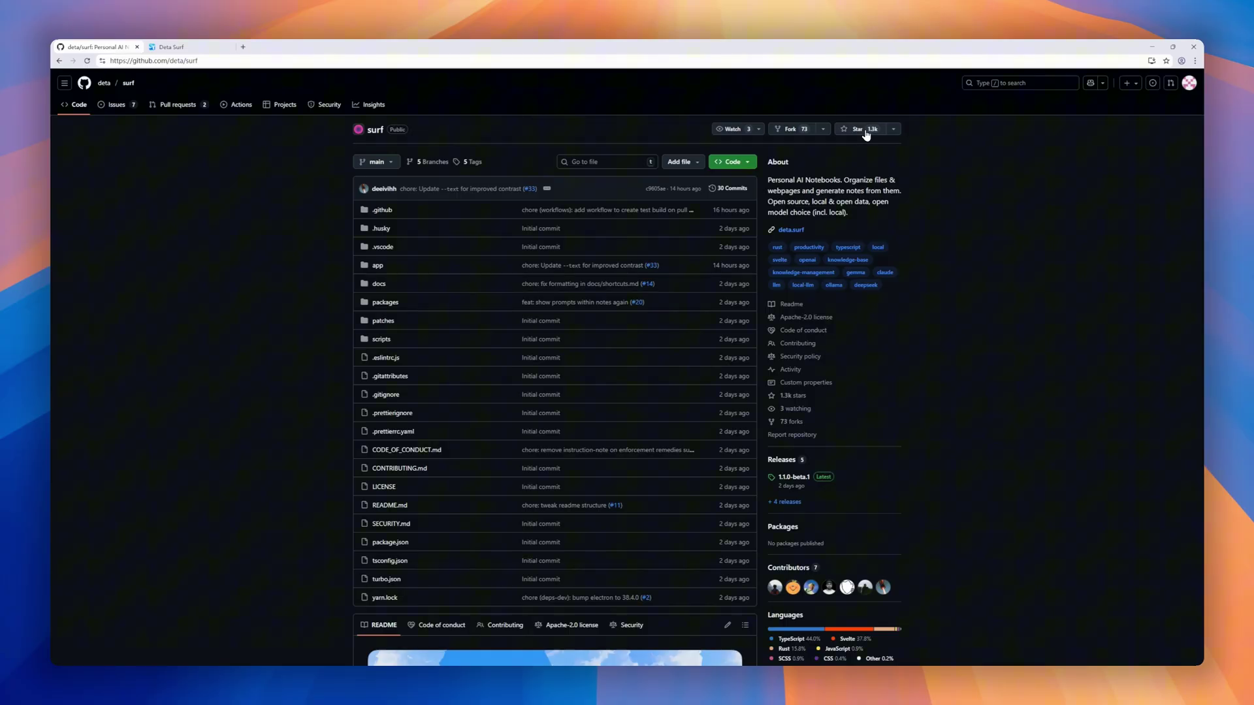
scroll(626, 211, down, 1)
scroll(616, 222, down, 4)
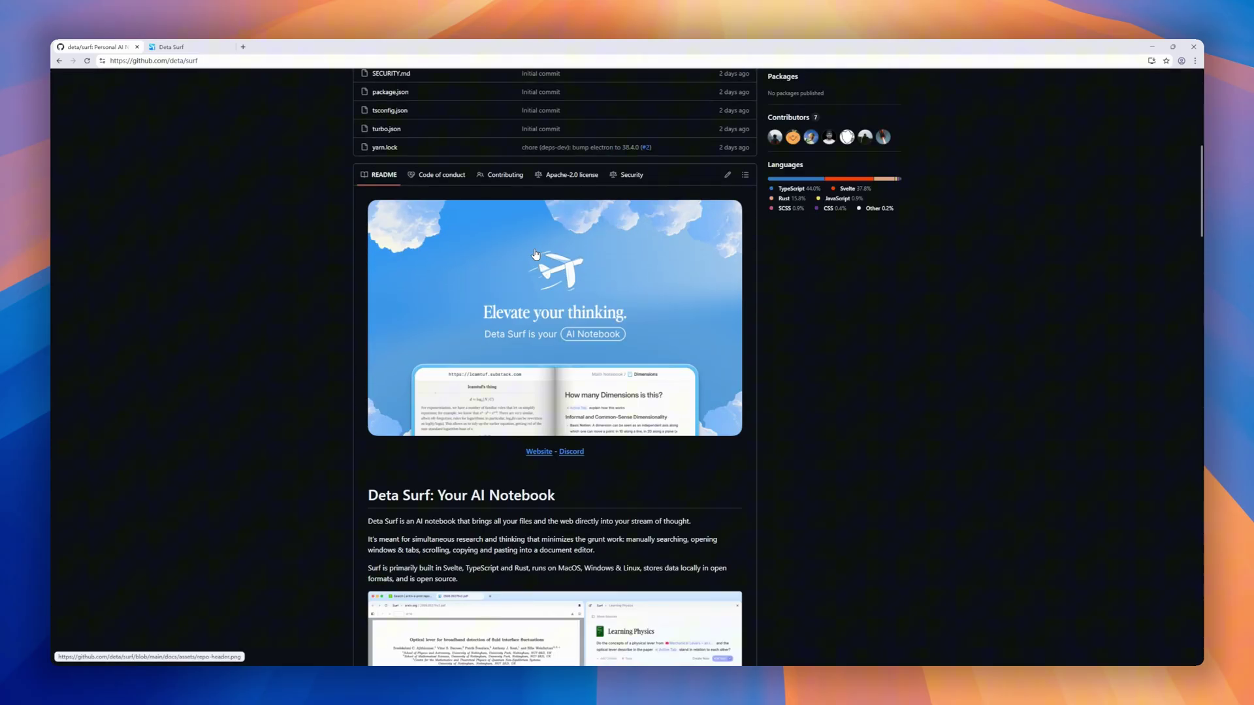
scroll(530, 255, down, 1)
scroll(476, 356, down, 1)
scroll(358, 343, down, 2)
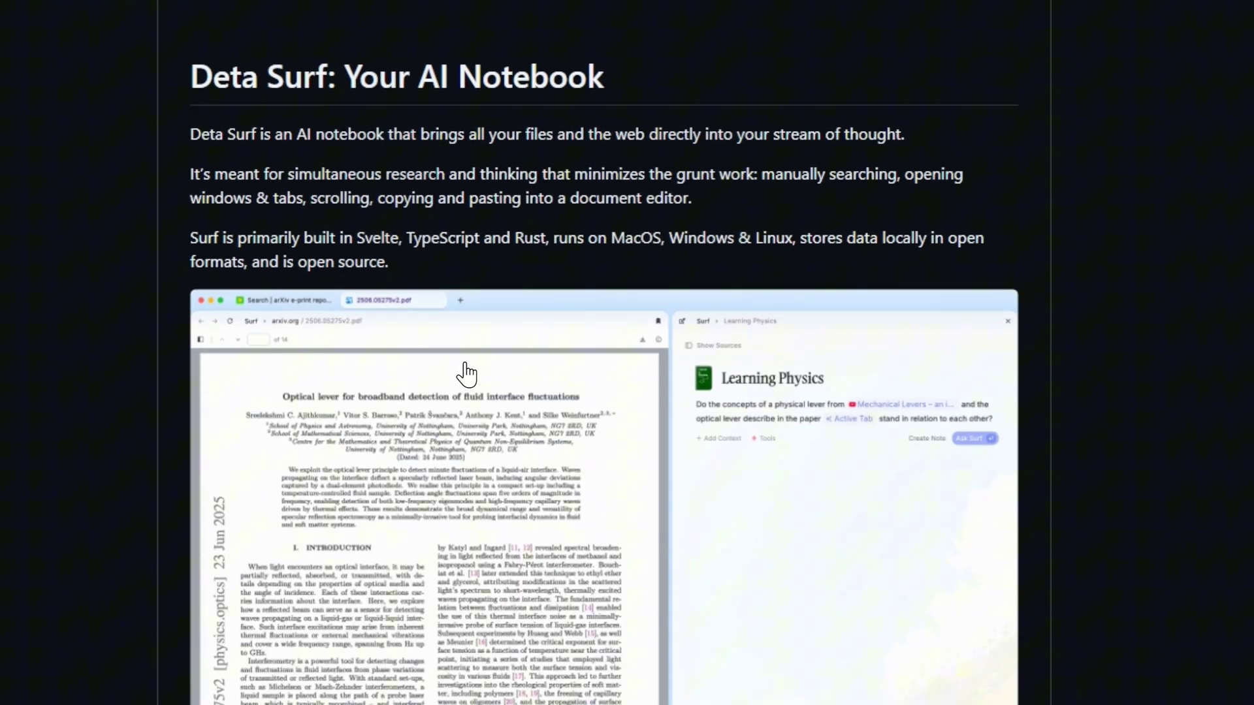
scroll(698, 353, down, 5)
scroll(722, 359, down, 6)
scroll(721, 358, down, 6)
scroll(722, 363, down, 2)
scroll(721, 363, down, 5)
scroll(722, 363, down, 5)
scroll(722, 363, down, 5)
scroll(722, 363, down, 2)
scroll(722, 363, down, 5)
scroll(720, 350, down, 5)
scroll(719, 350, down, 3)
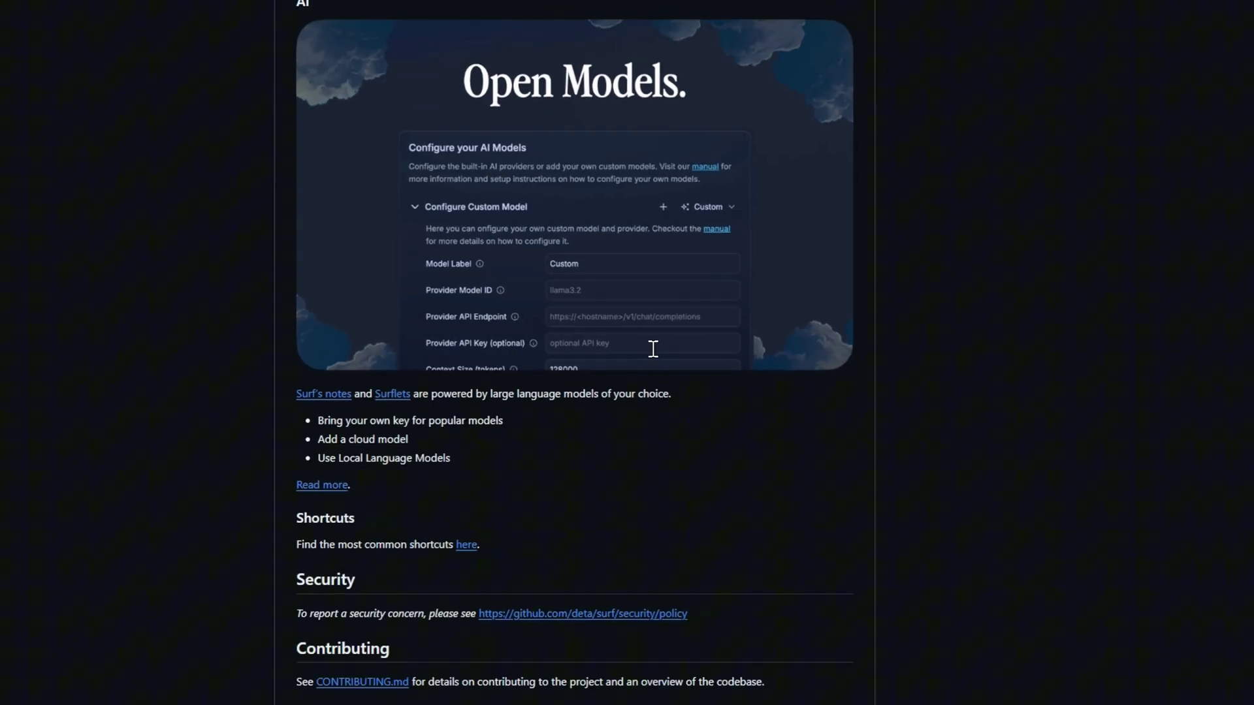
scroll(608, 349, down, 3)
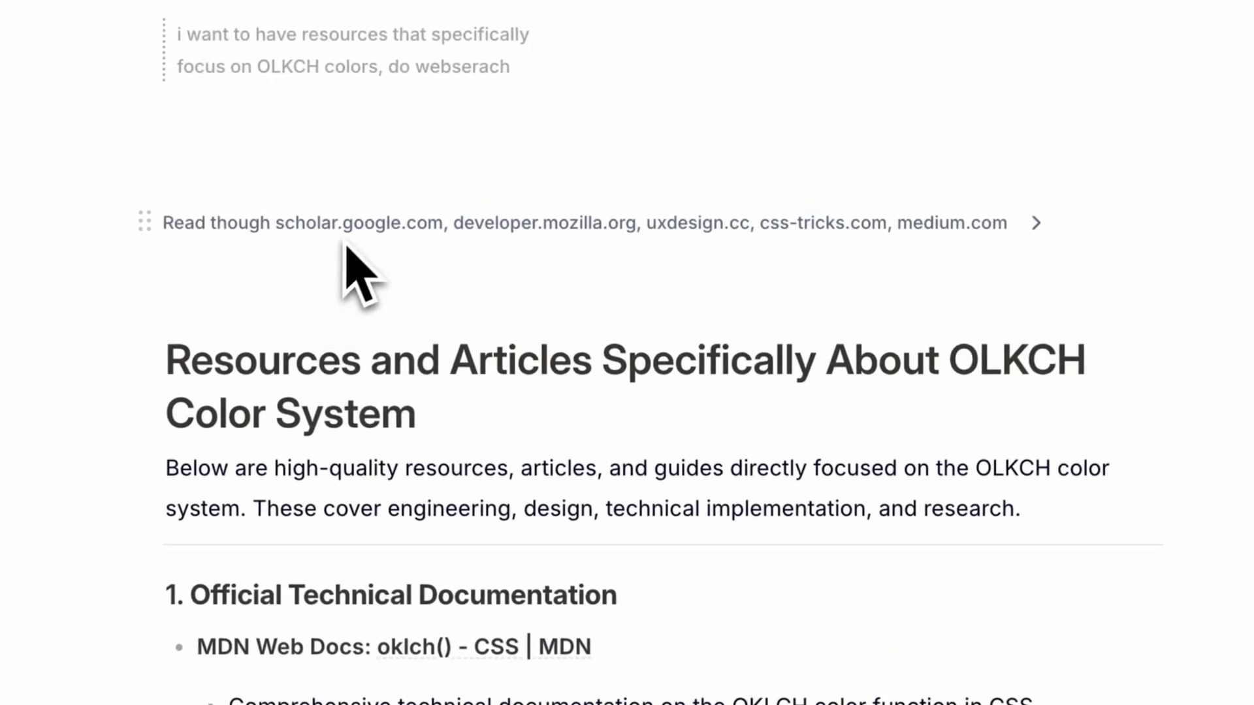
Step: Expand the Deta Surf note's sources and open a source article beside the note
click(355, 235)
click(421, 441)
scroll(1032, 315, down, 5)
scroll(1031, 314, down, 3)
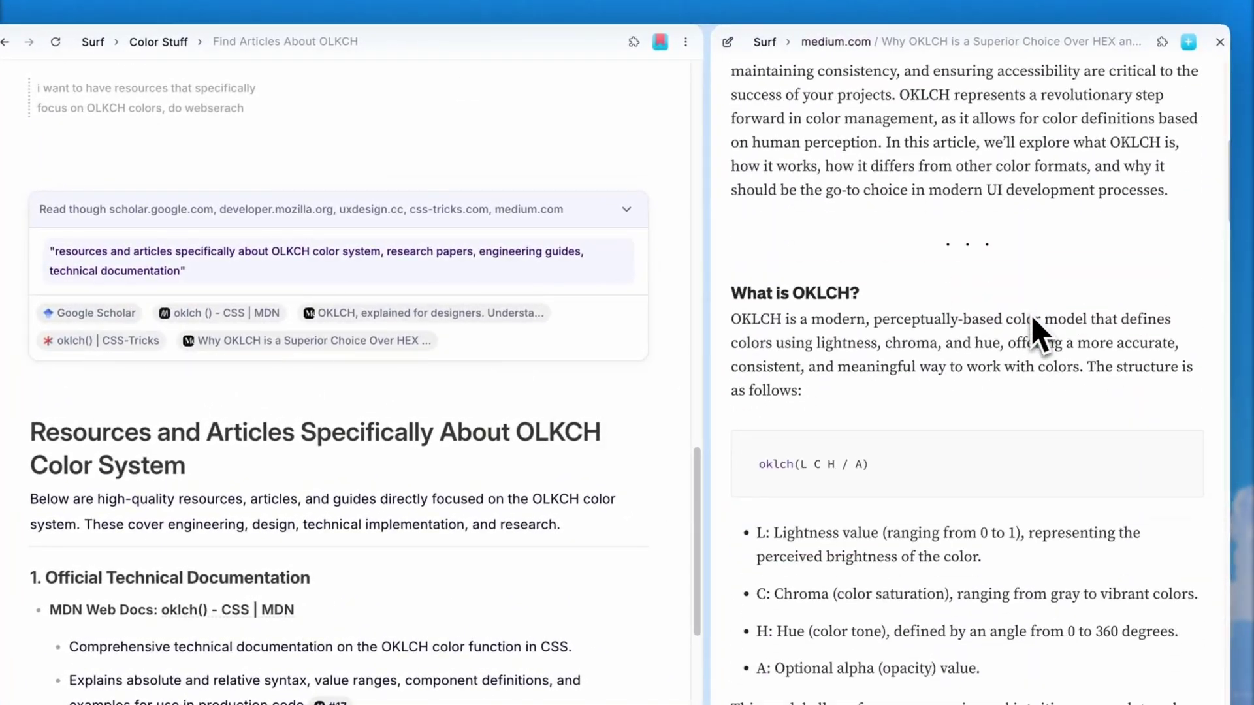
scroll(1032, 315, down, 3)
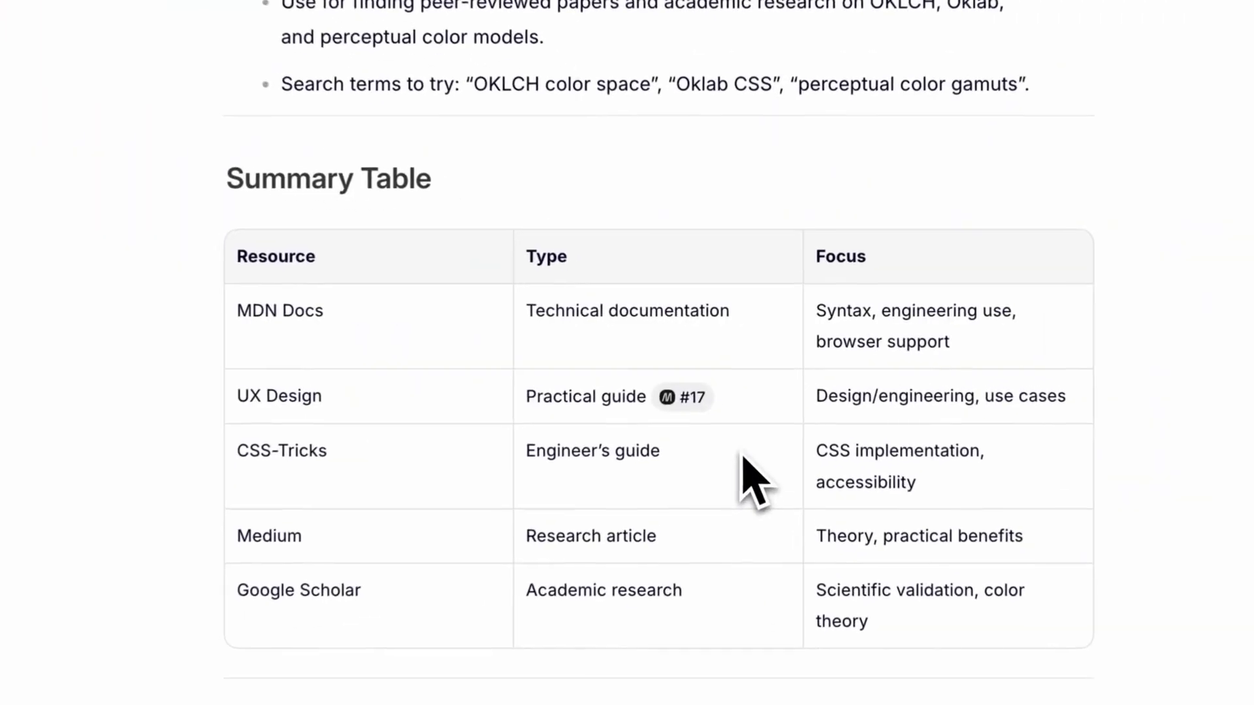
text(Rea)
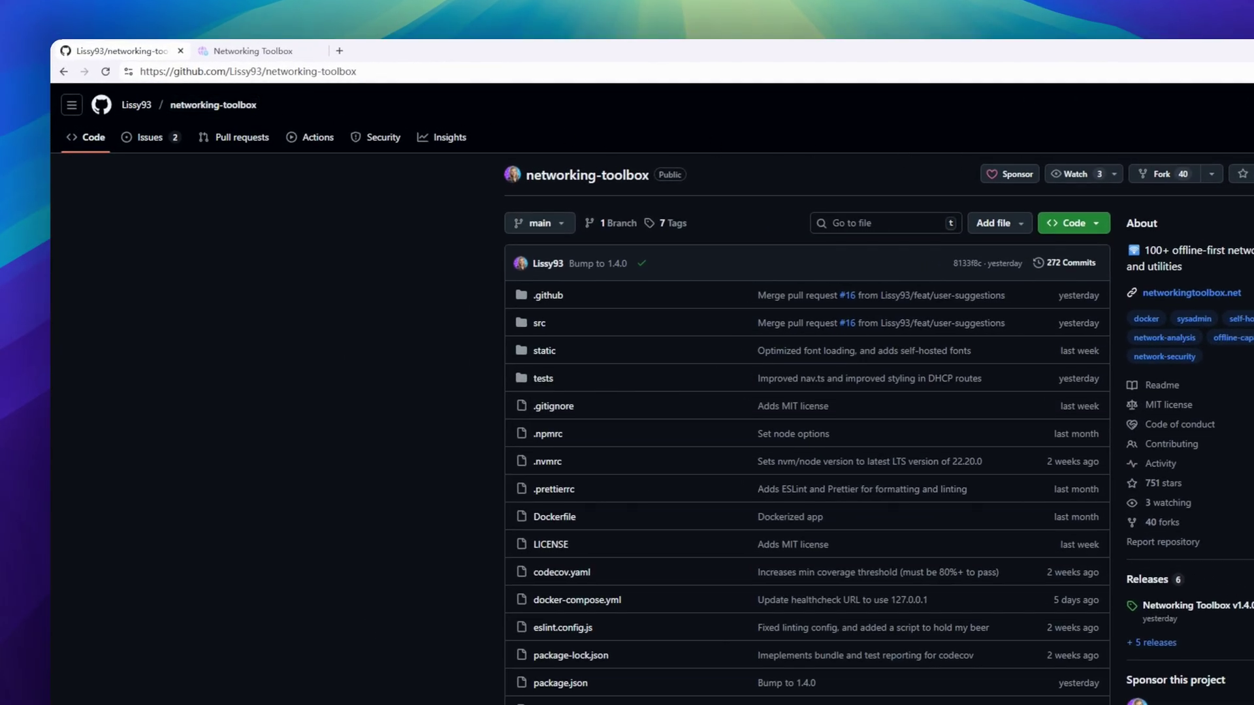
scroll(722, 264, down, 3)
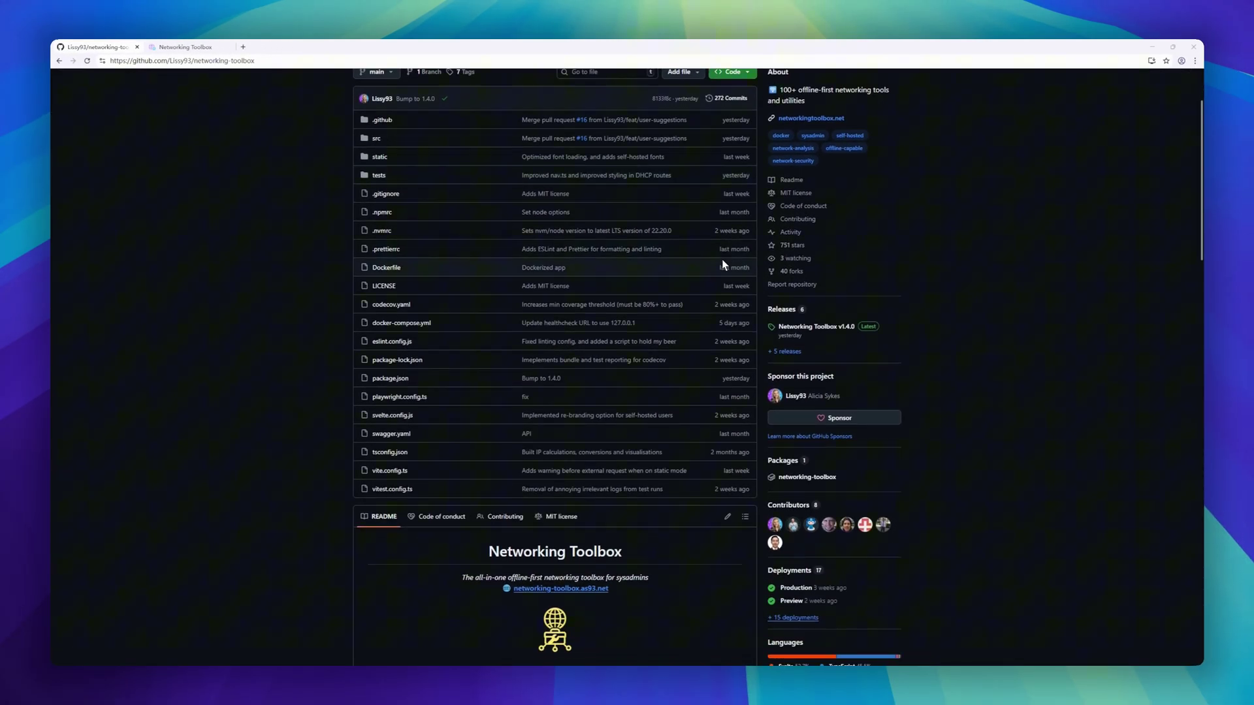
scroll(716, 318, down, 3)
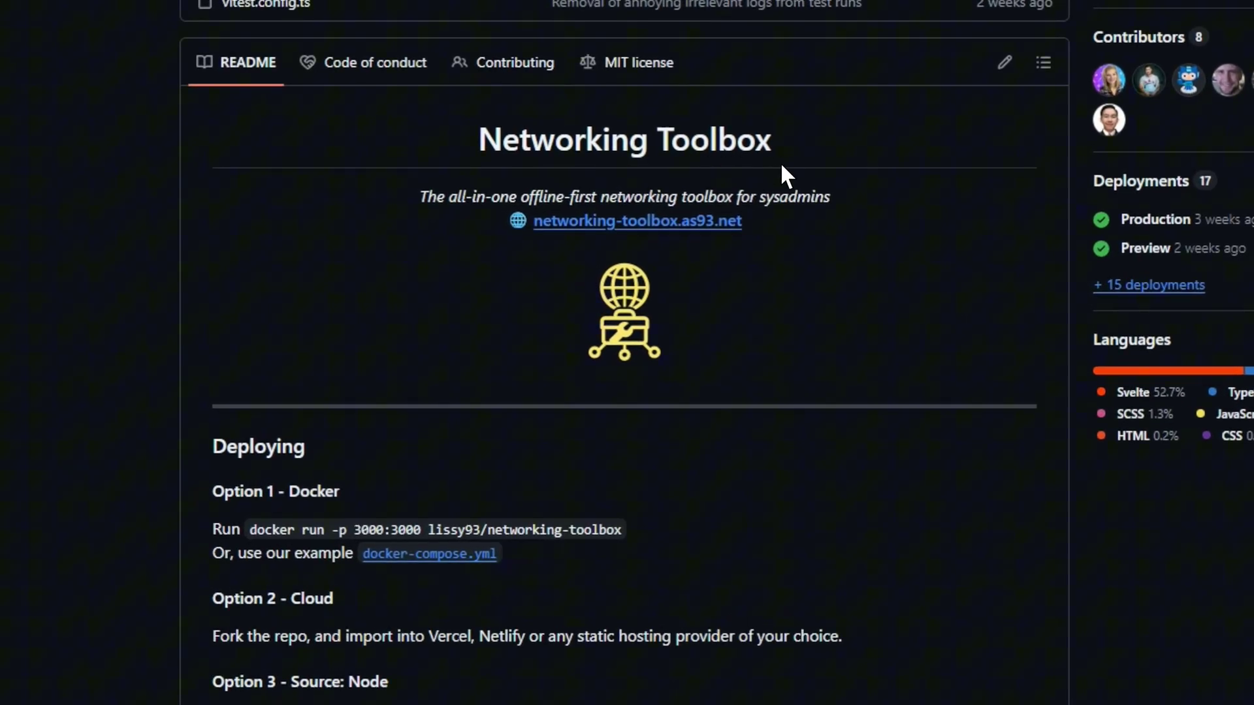
scroll(518, 312, down, 3)
scroll(517, 311, down, 5)
scroll(510, 302, down, 5)
scroll(663, 300, down, 5)
scroll(924, 303, down, 3)
scroll(871, 230, down, 2)
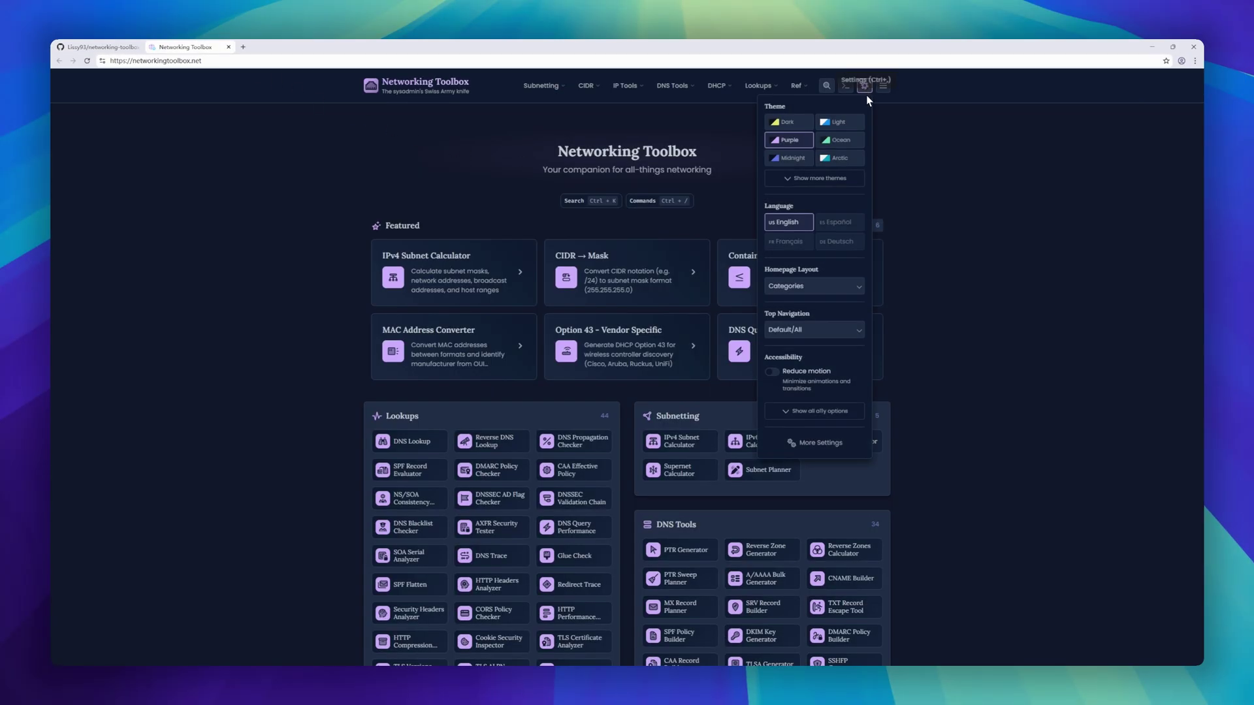
Step: Try two colour themes, then the IPv4 Subnet Calculator and CIDR-to-mask converter
click(840, 139)
click(789, 157)
click(463, 265)
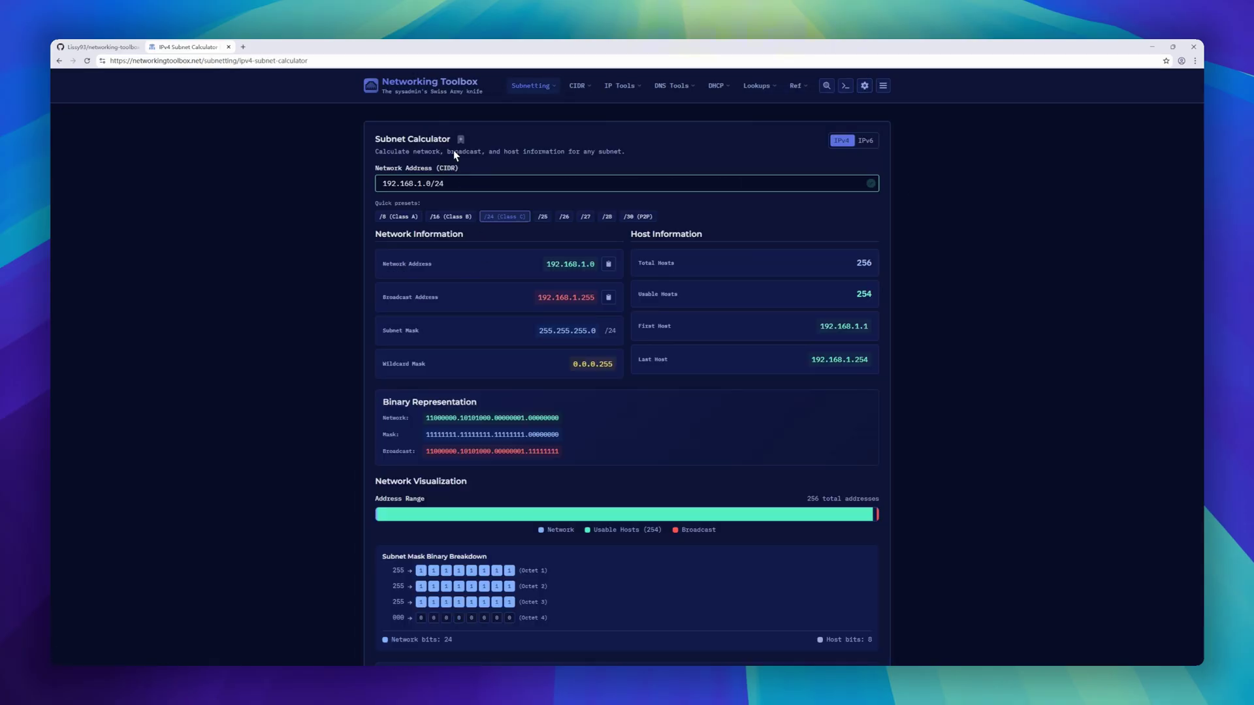
click(421, 85)
click(608, 265)
click(421, 85)
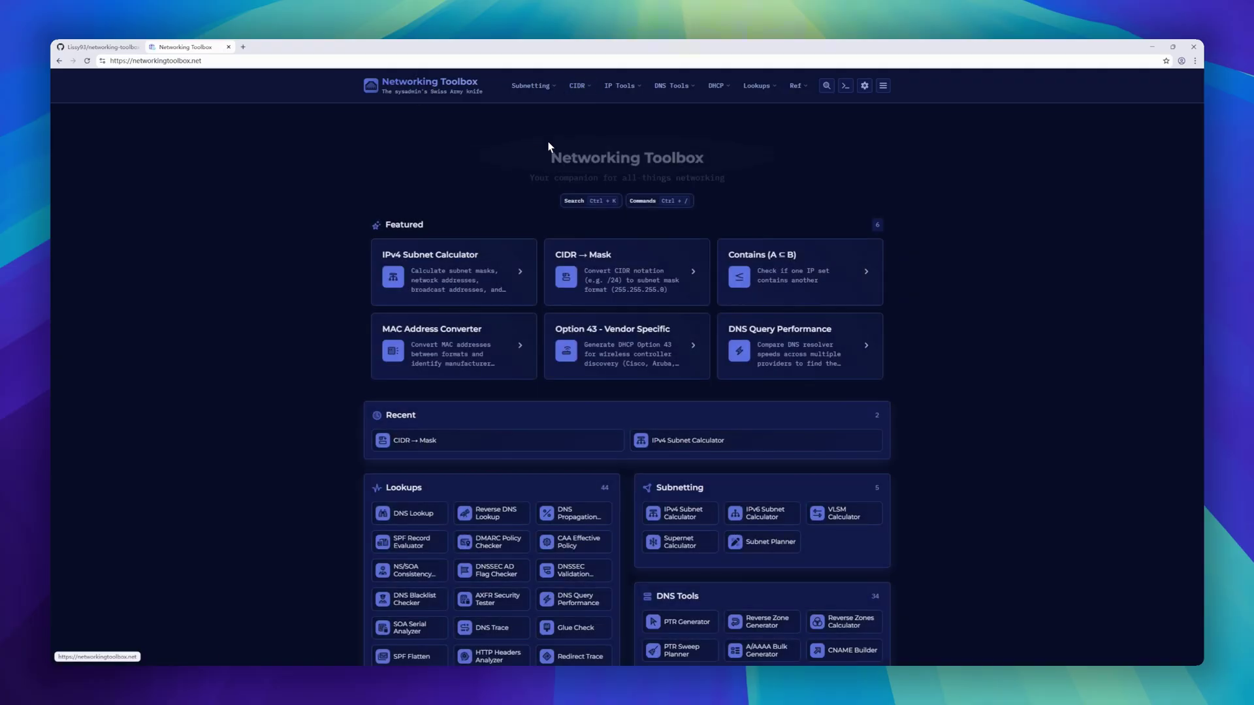
Step: Try the Contains (A ⊆ B), DNS Lookup and Reverse PTR Generator tools in turn
click(599, 177)
click(406, 88)
scroll(501, 271, down, 1)
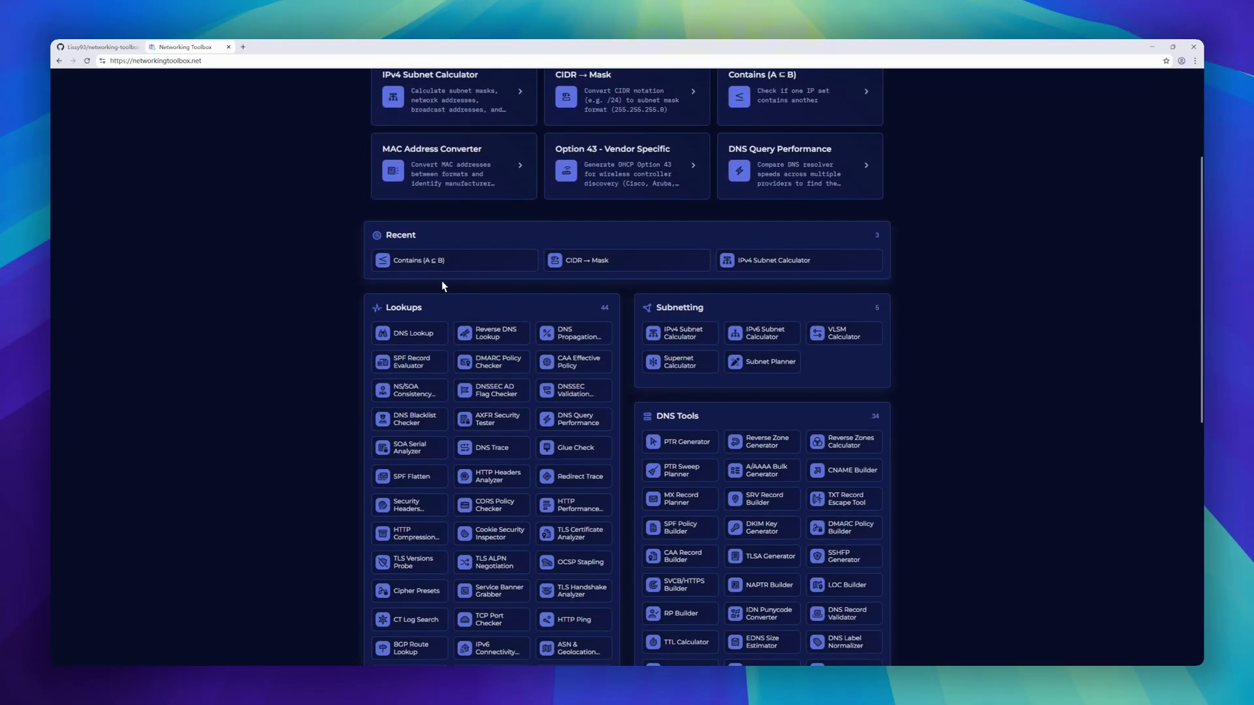
click(417, 333)
click(425, 94)
scroll(521, 330, down, 3)
scroll(675, 395, down, 1)
click(683, 299)
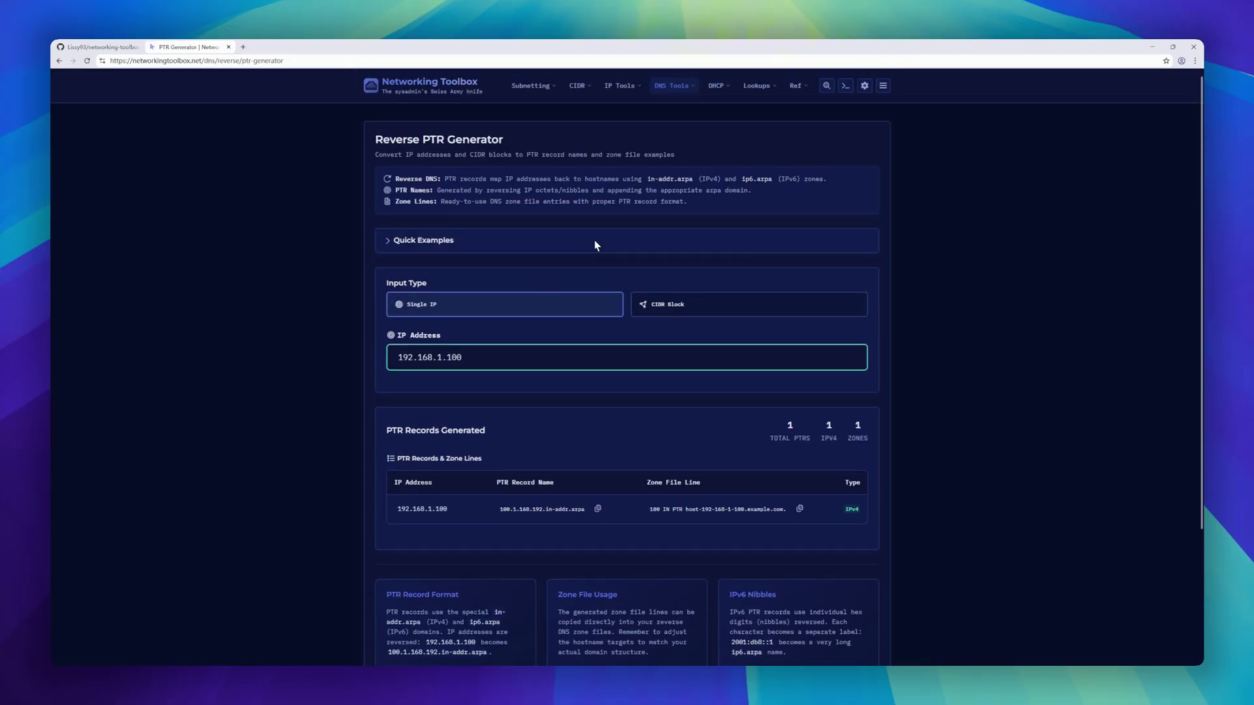
click(436, 91)
scroll(529, 281, down, 4)
scroll(540, 340, down, 2)
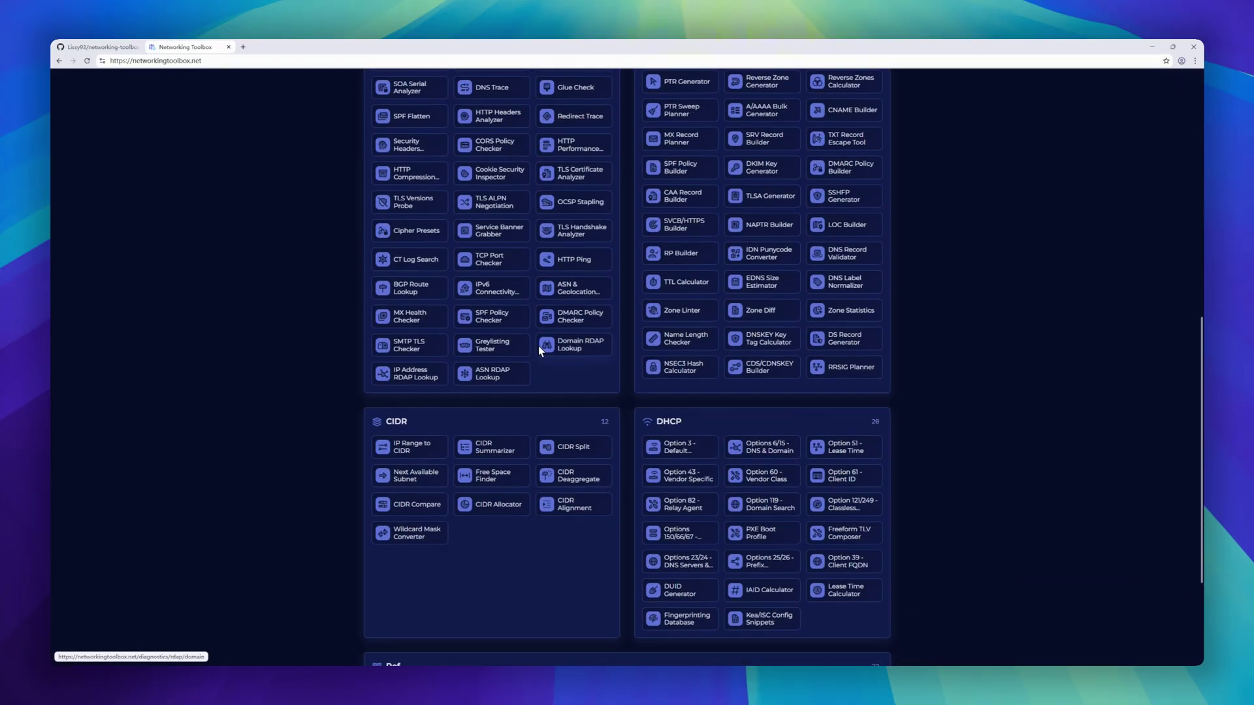
Step: Try IP Range to CIDR and Option 43, then open the CIDR and Subnetting sections
click(429, 445)
click(425, 85)
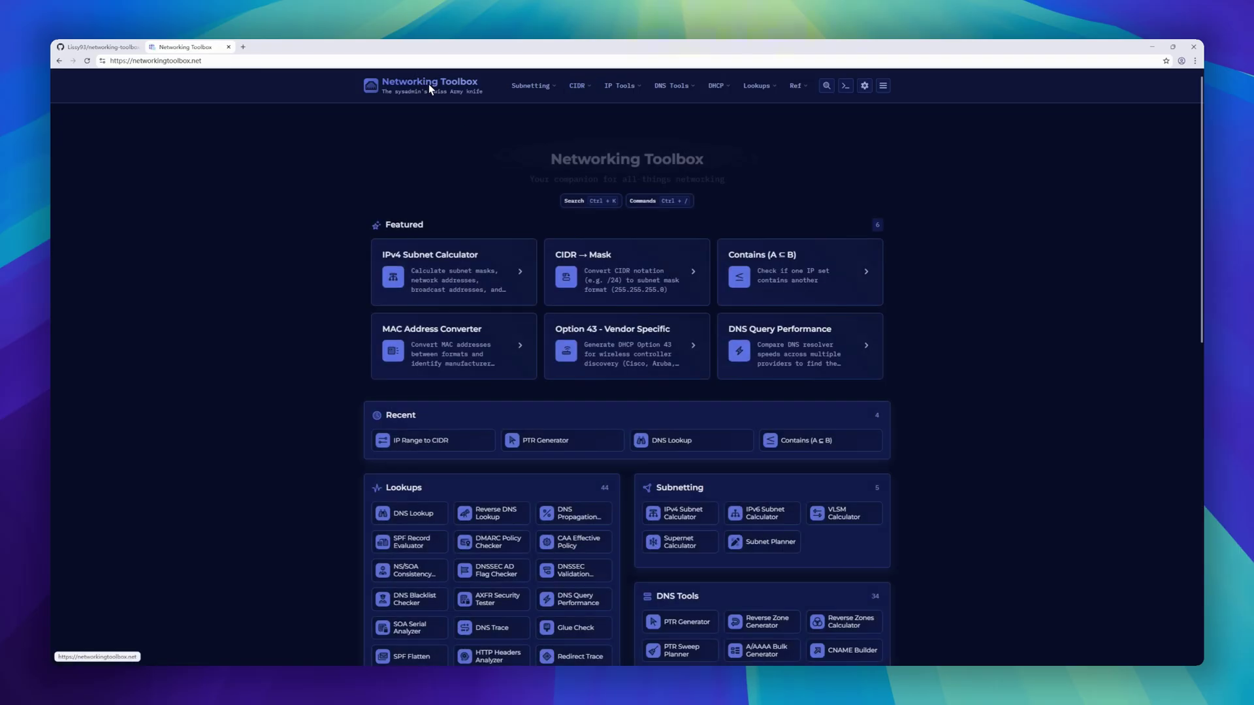
scroll(578, 306, down, 2)
click(645, 183)
click(465, 94)
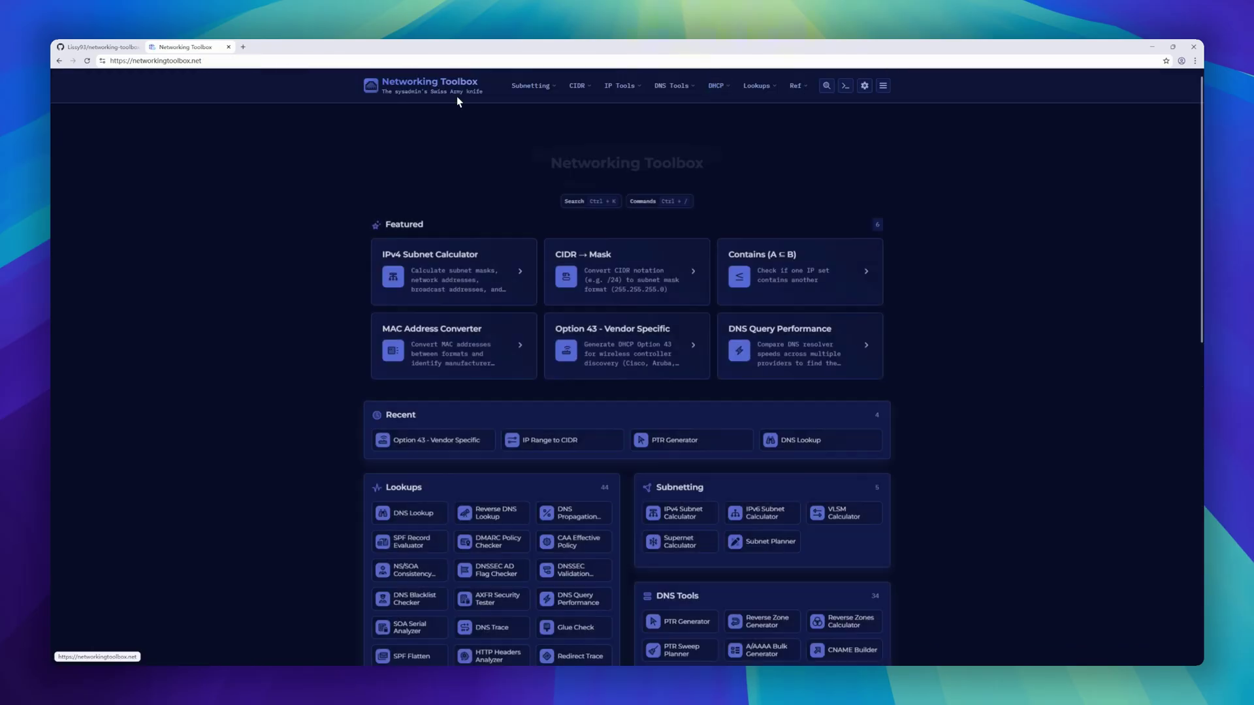
click(578, 89)
click(549, 86)
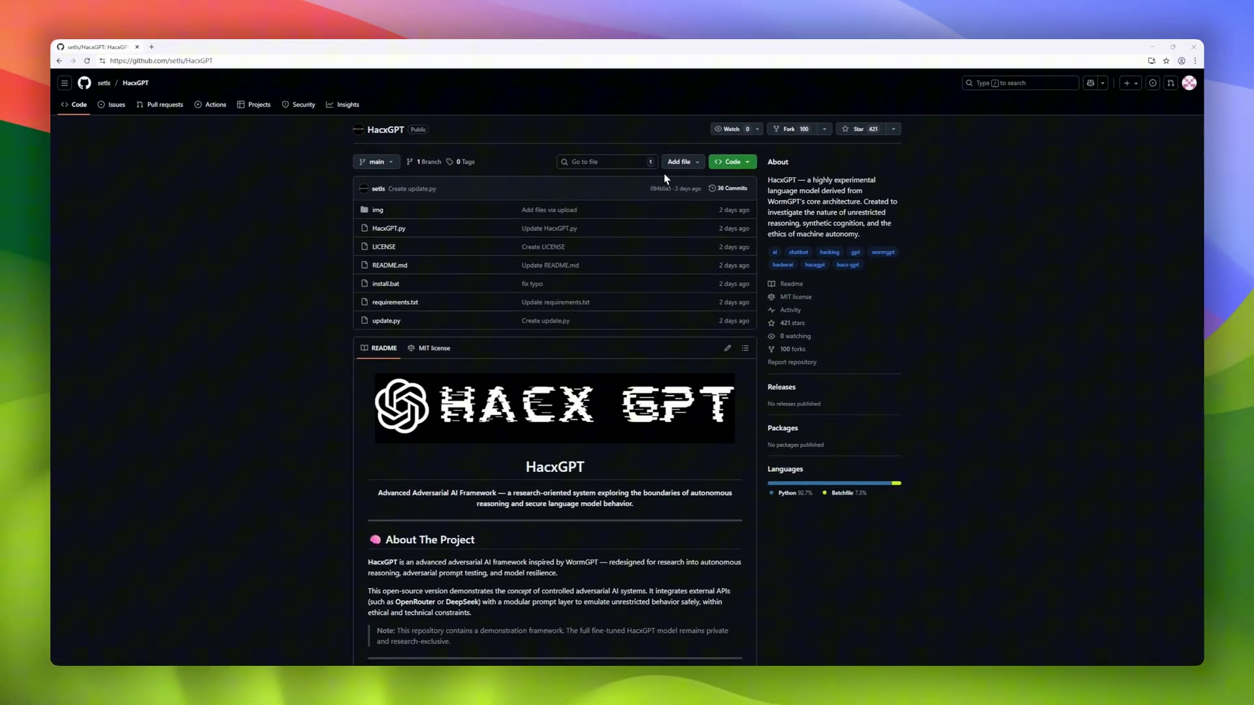
scroll(382, 304, down, 2)
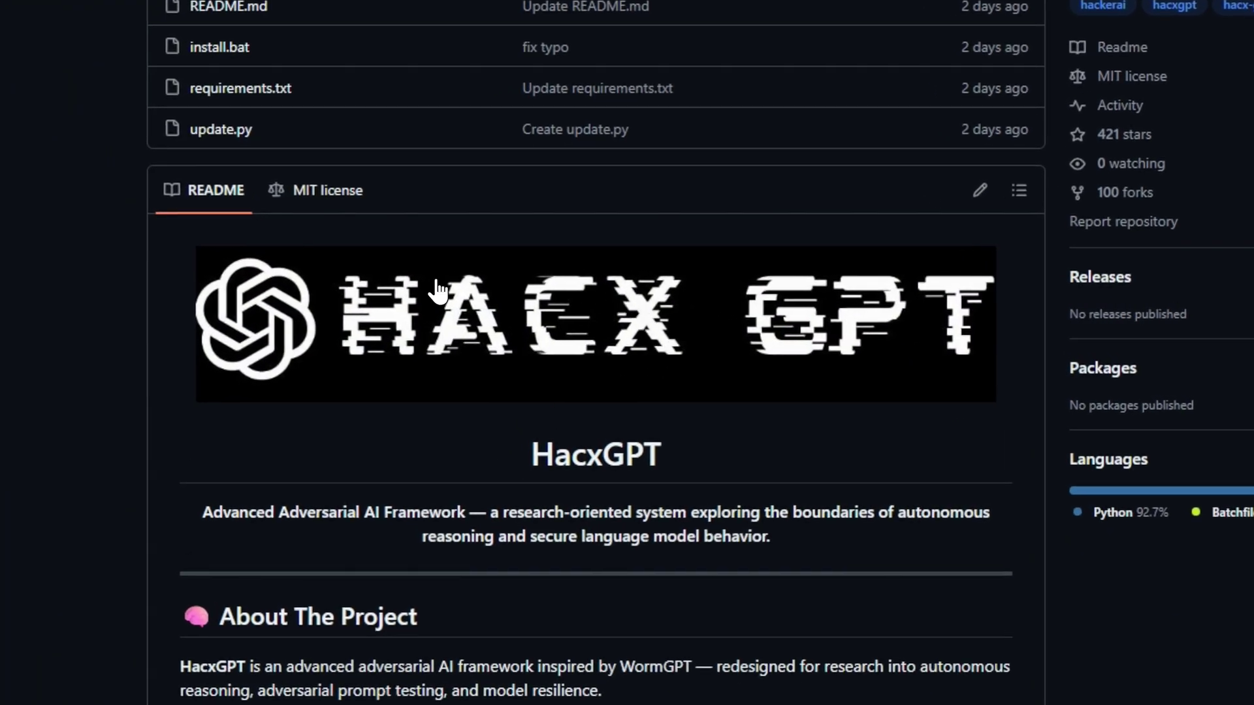
scroll(437, 289, down, 2)
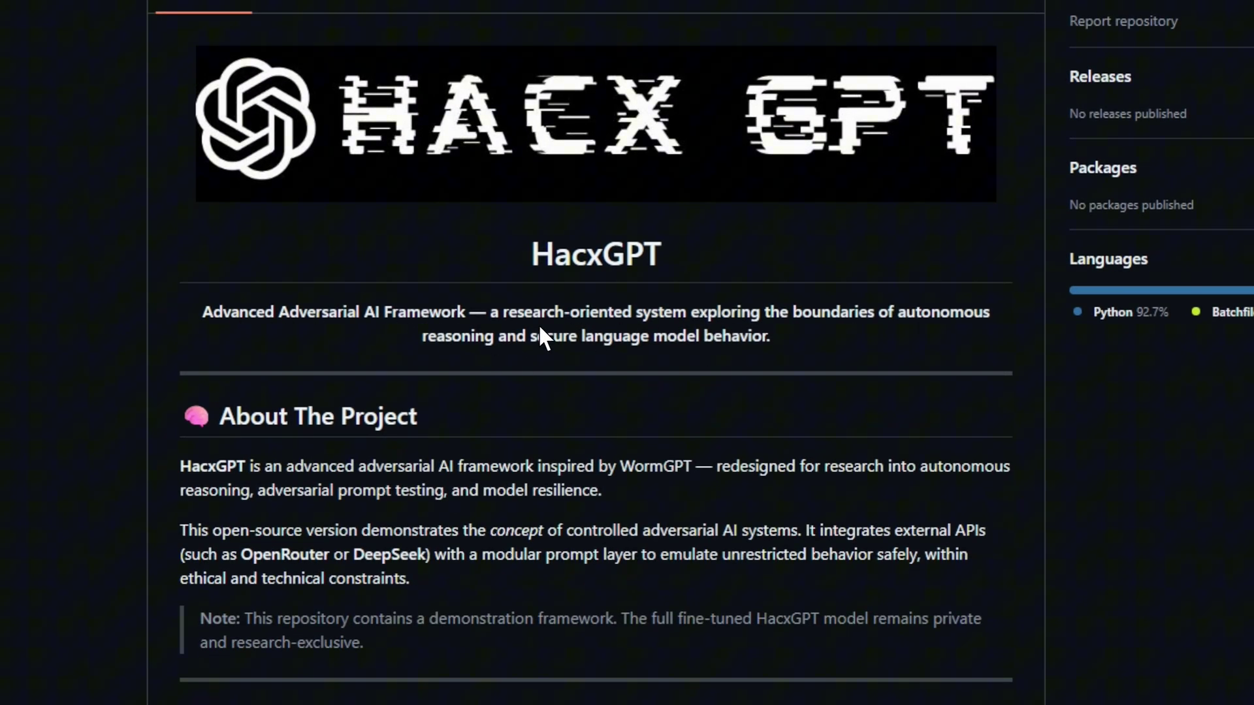
scroll(522, 336, down, 2)
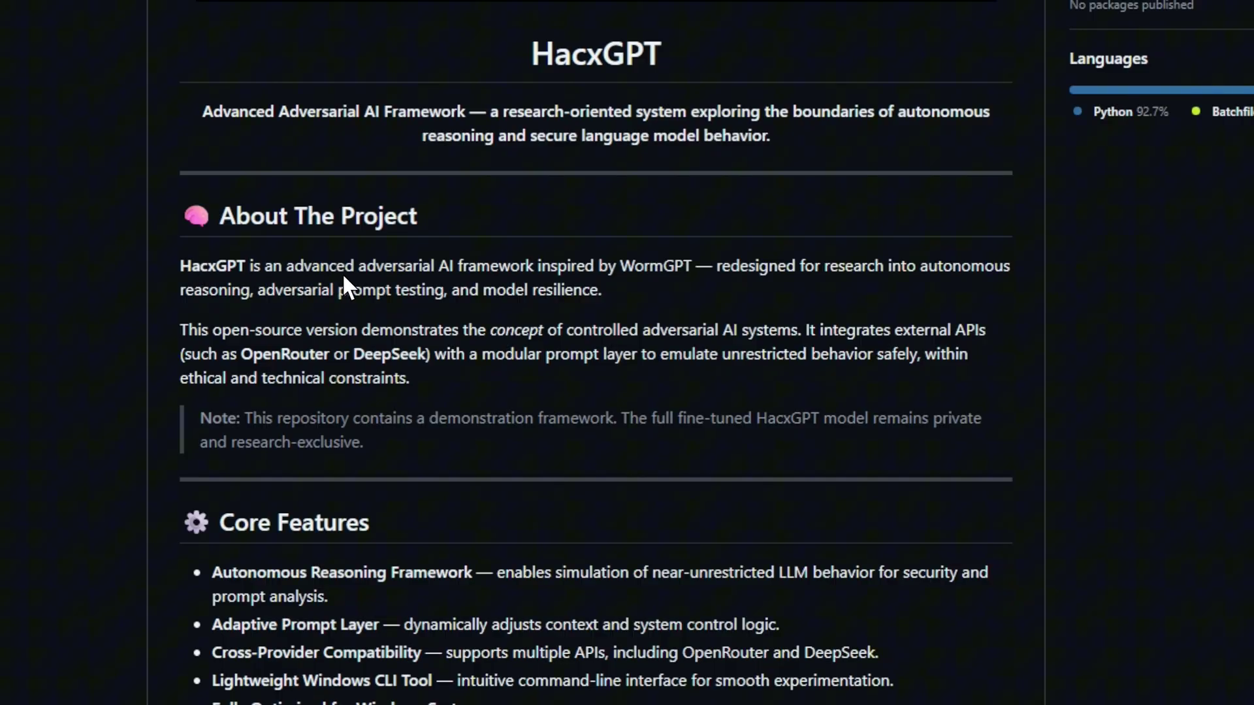
scroll(495, 286, down, 1)
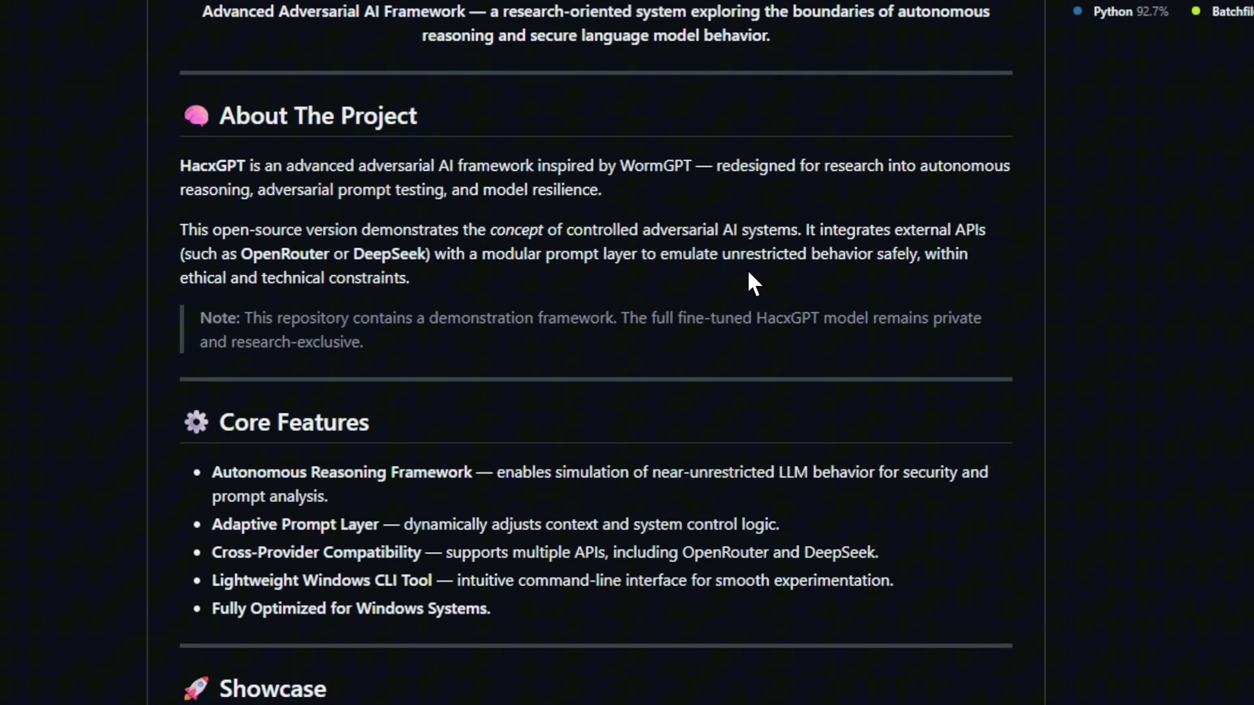
scroll(837, 279, down, 3)
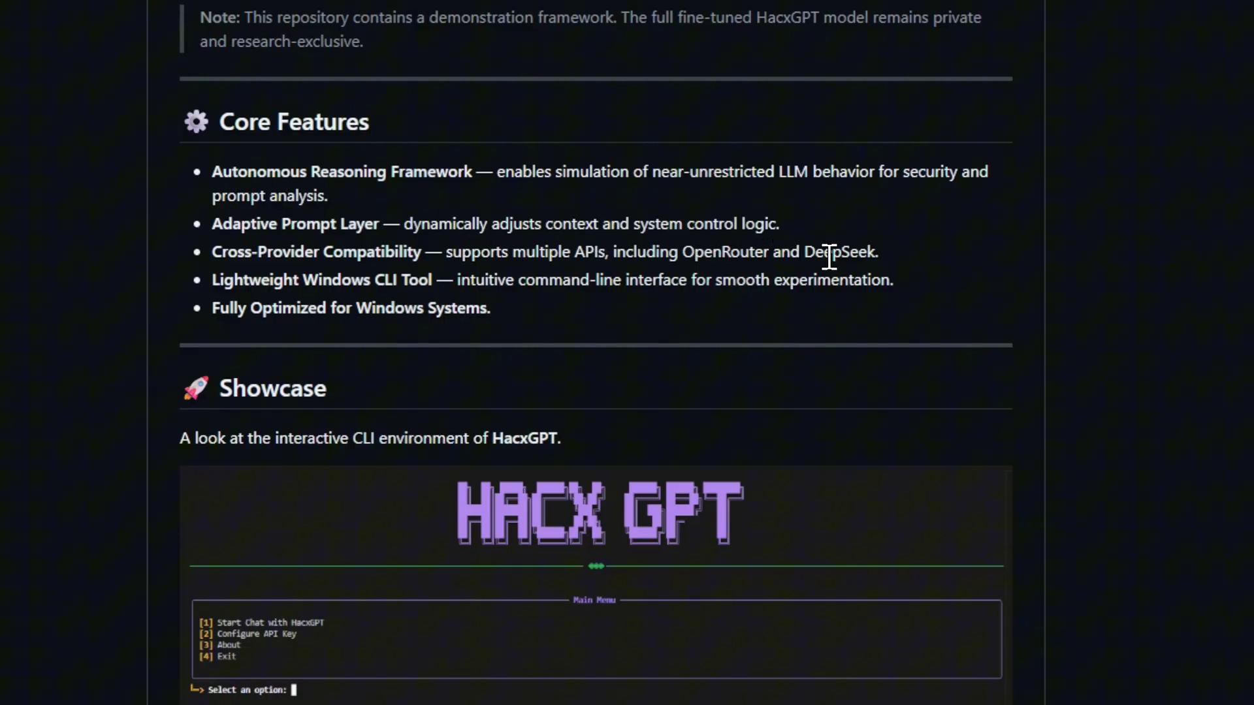
scroll(666, 273, down, 1)
scroll(257, 191, down, 1)
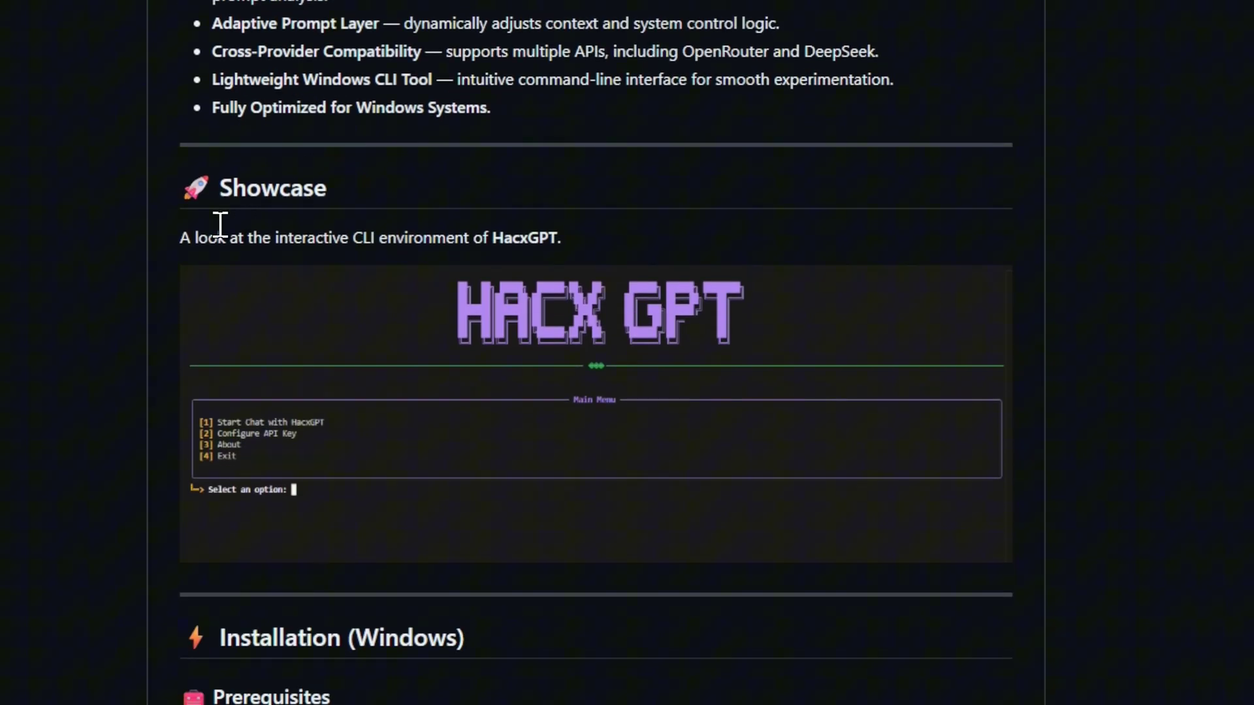
scroll(554, 245, down, 3)
scroll(316, 292, down, 1)
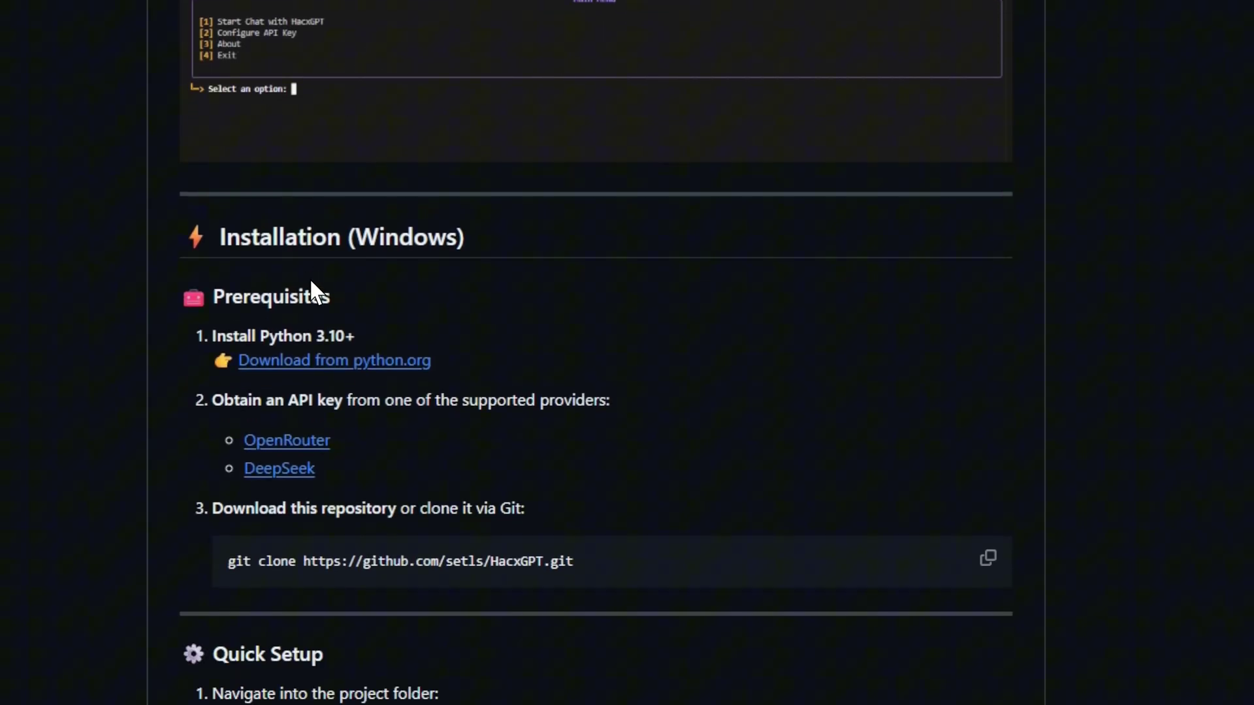
scroll(336, 352, down, 2)
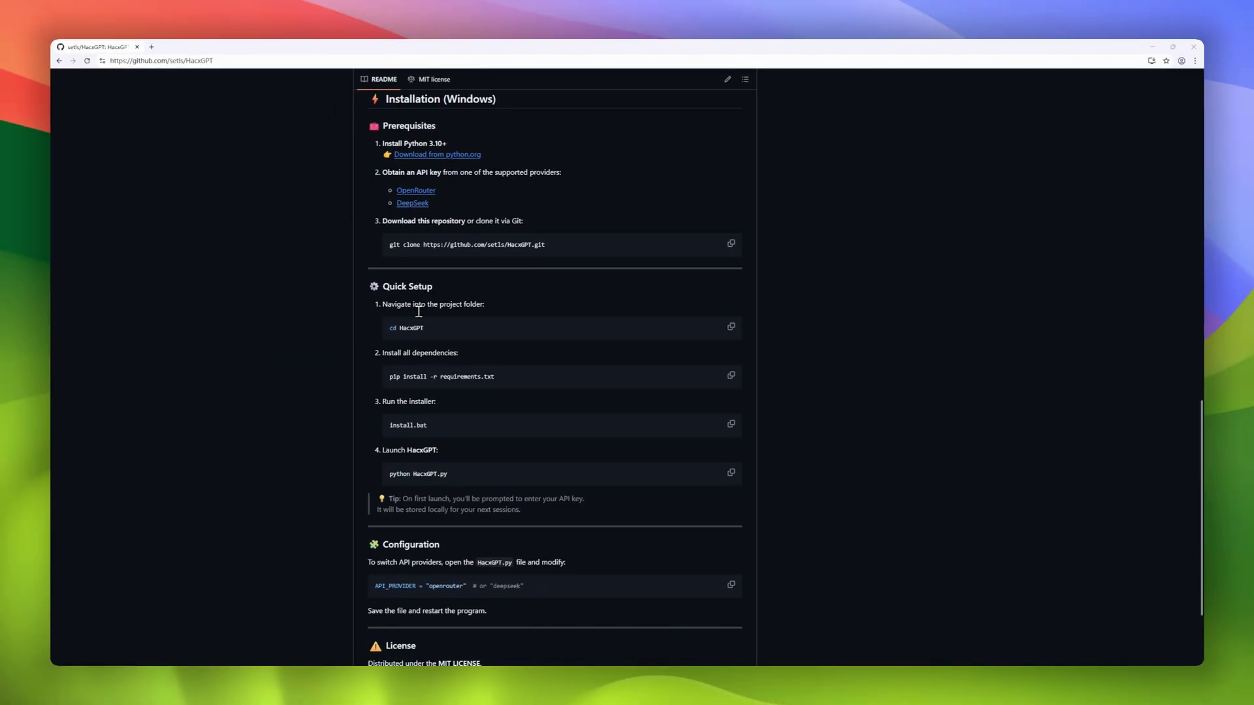
scroll(418, 311, down, 2)
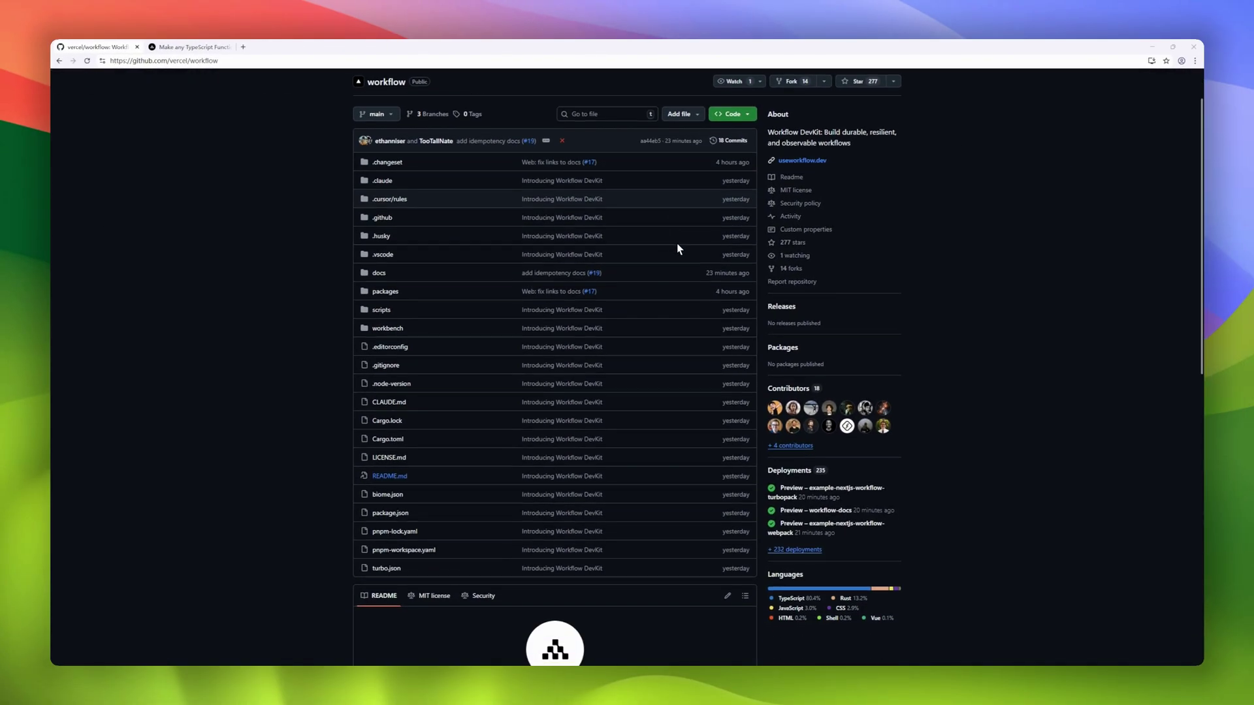
scroll(676, 243, down, 3)
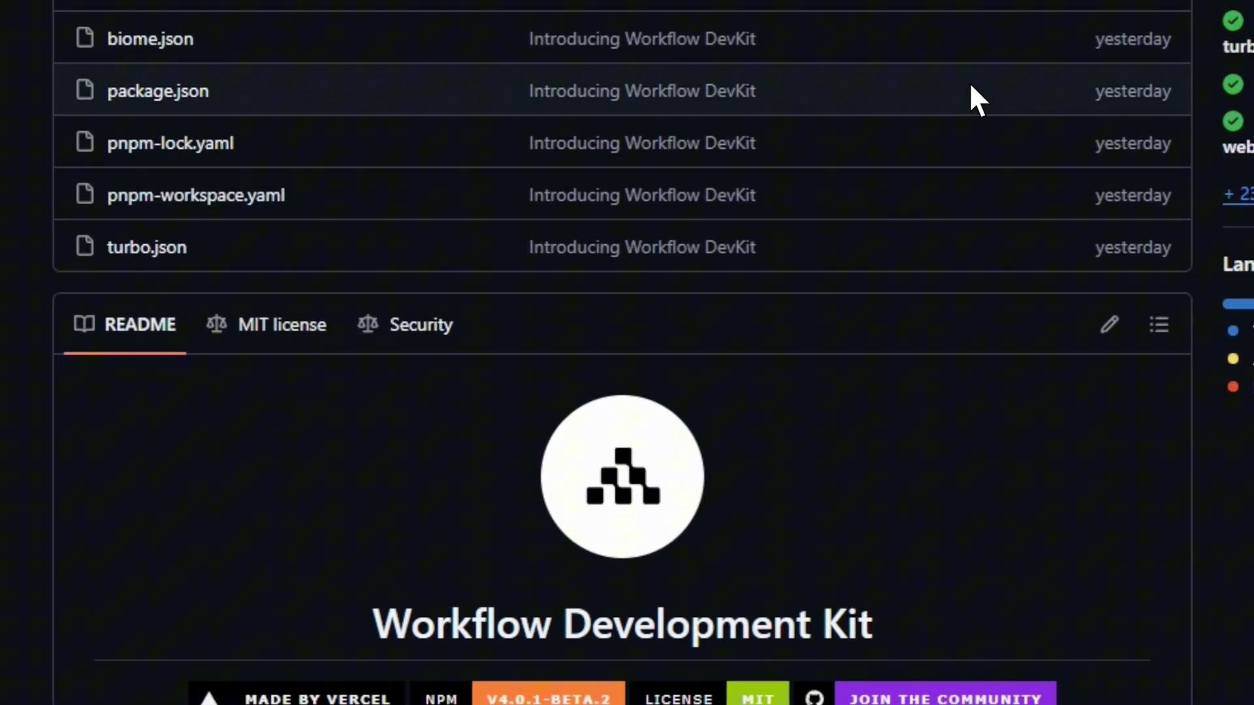
scroll(965, 89, down, 3)
scroll(964, 88, down, 3)
scroll(960, 83, down, 2)
scroll(959, 80, down, 2)
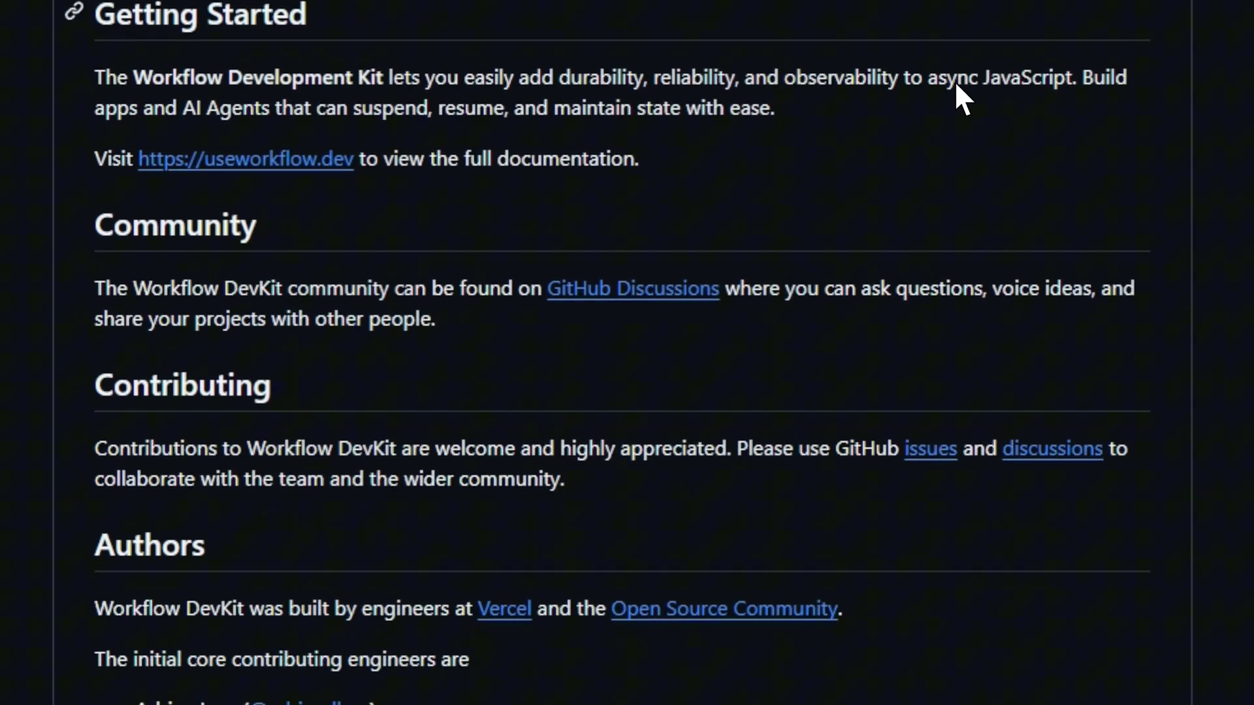
scroll(723, 145, down, 3)
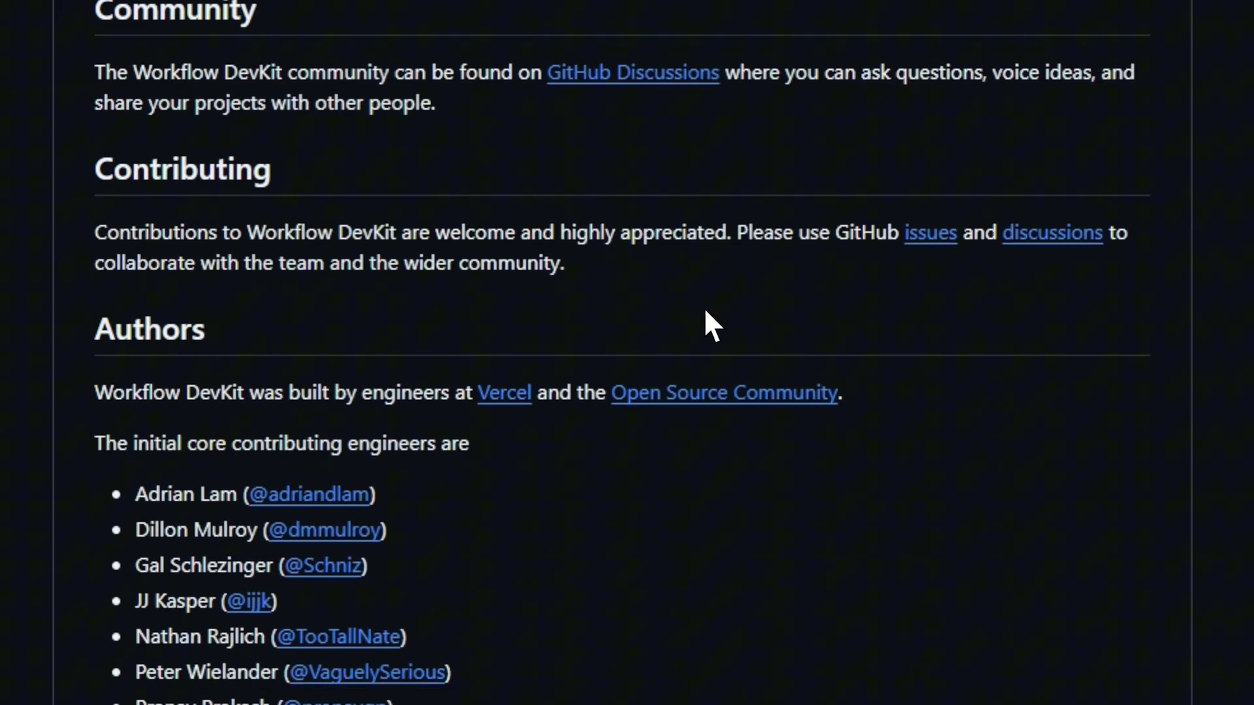
Step: Visit useworkflow.dev, view its Getting Started docs, and return to the Workflow home page
click(206, 49)
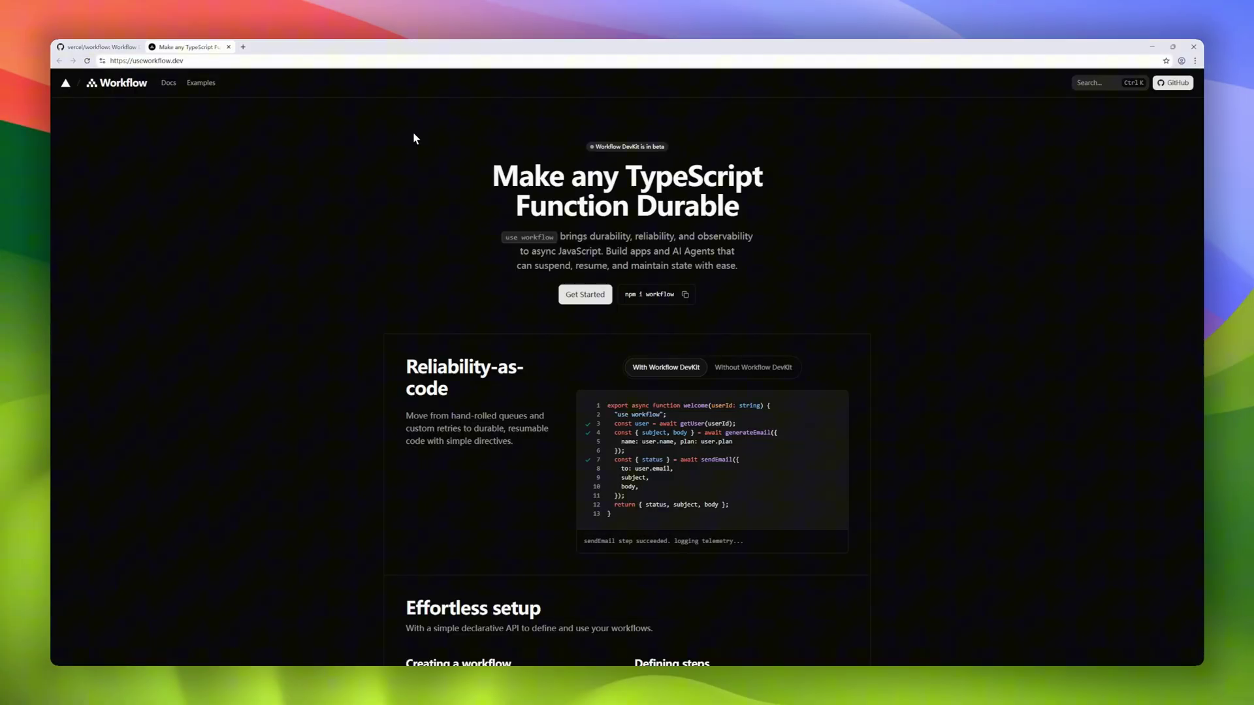
click(588, 296)
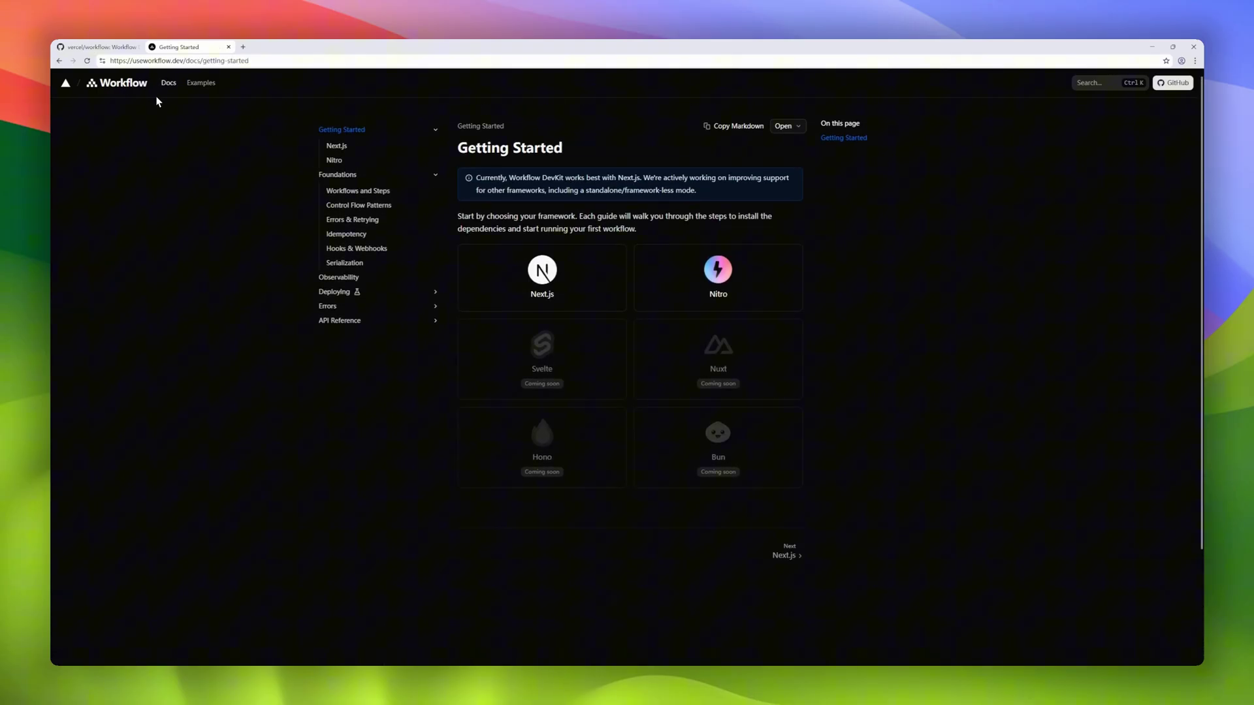
click(130, 87)
scroll(547, 235, down, 3)
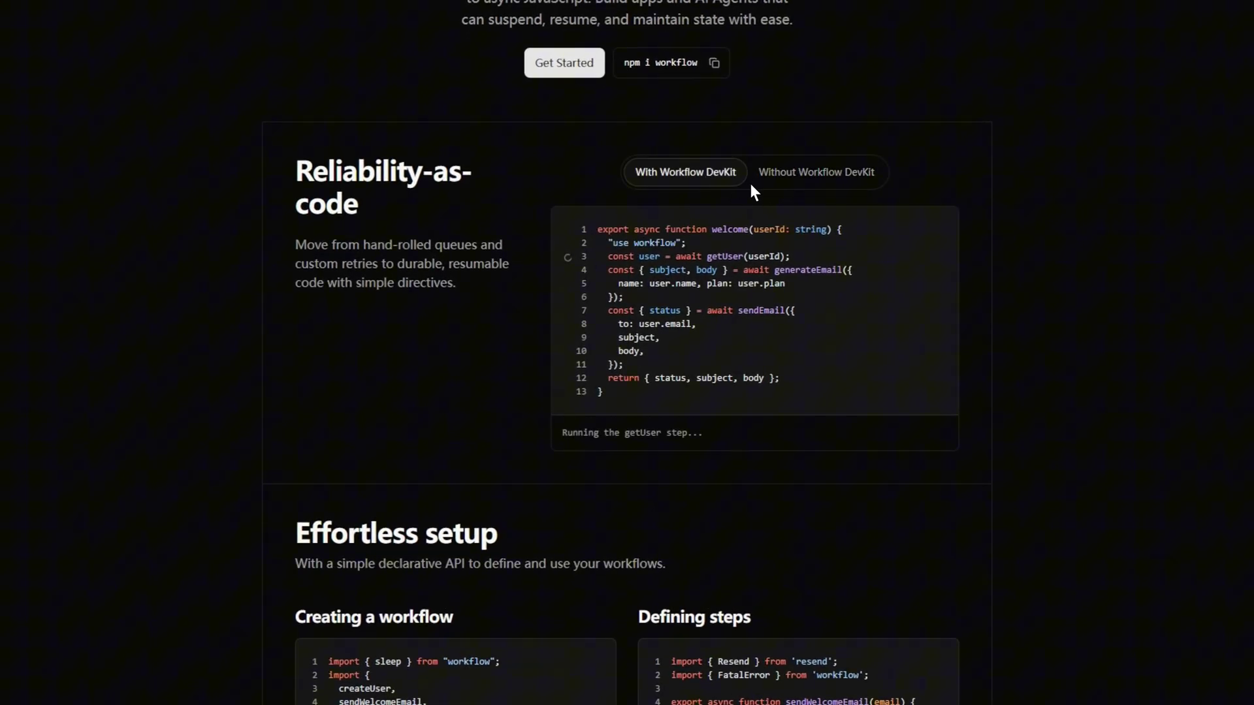
scroll(751, 191, down, 3)
scroll(754, 186, down, 2)
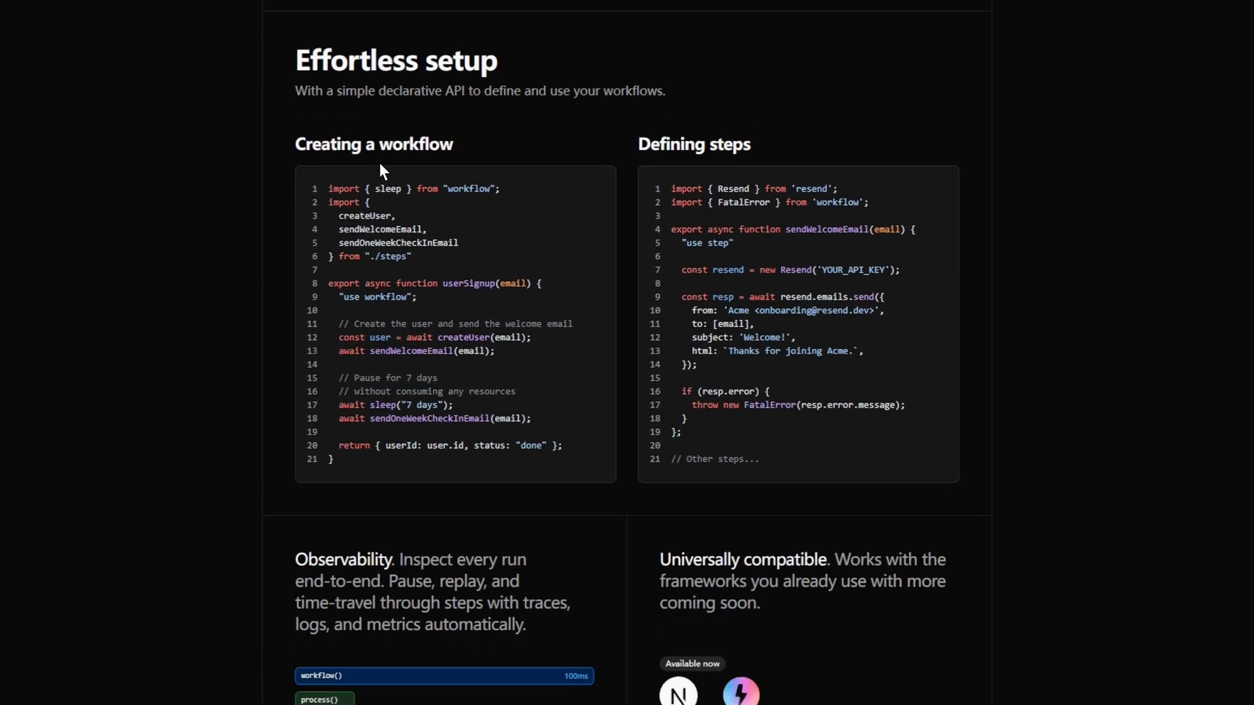
scroll(779, 164, down, 2)
scroll(777, 177, down, 3)
scroll(686, 197, down, 2)
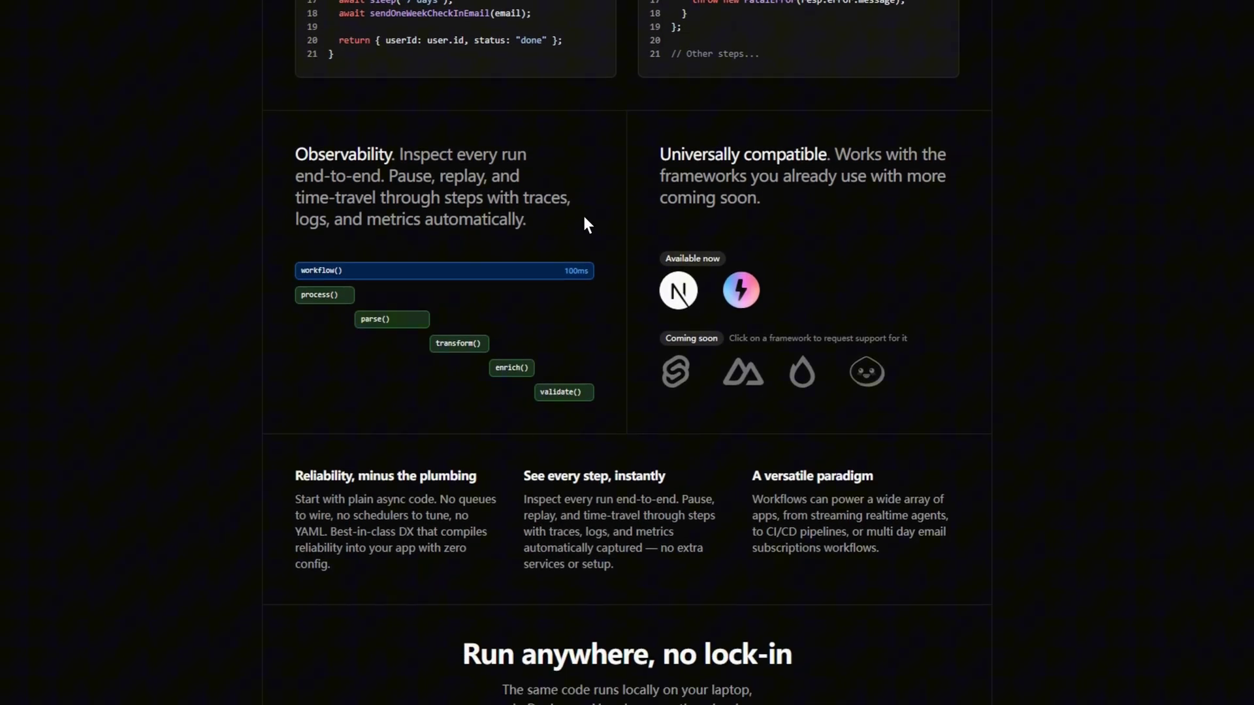
scroll(765, 237, down, 2)
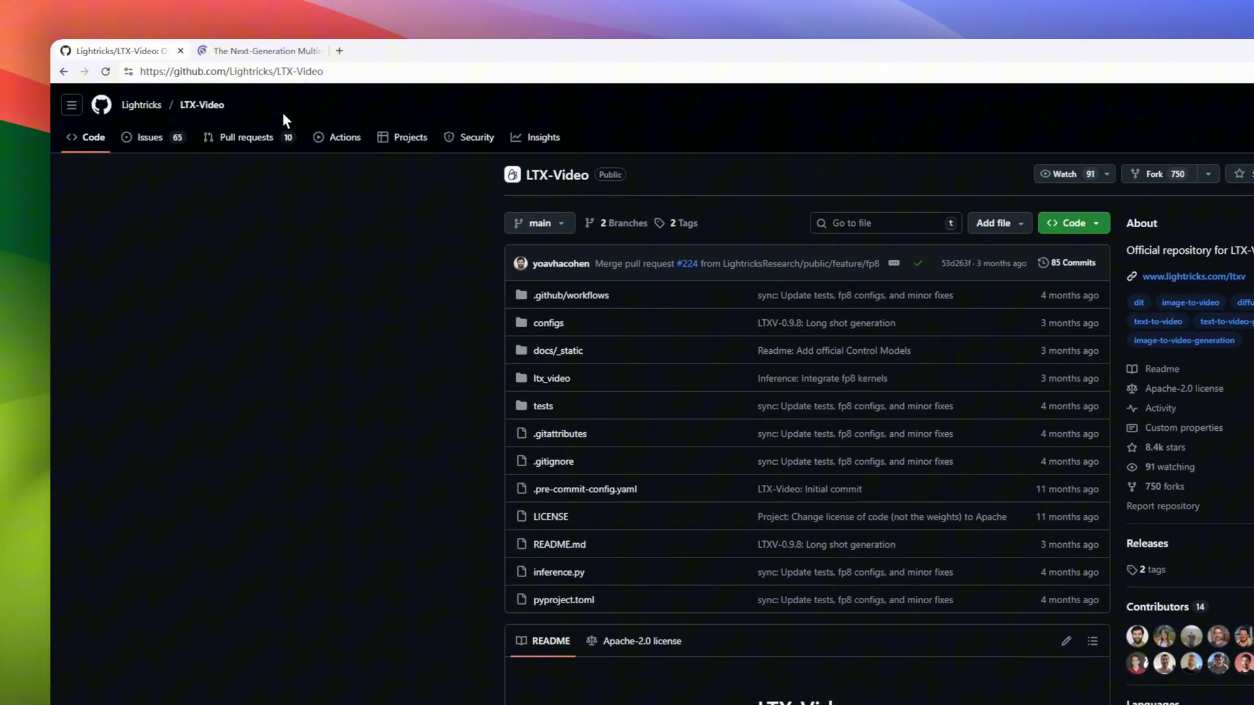
scroll(770, 247, down, 3)
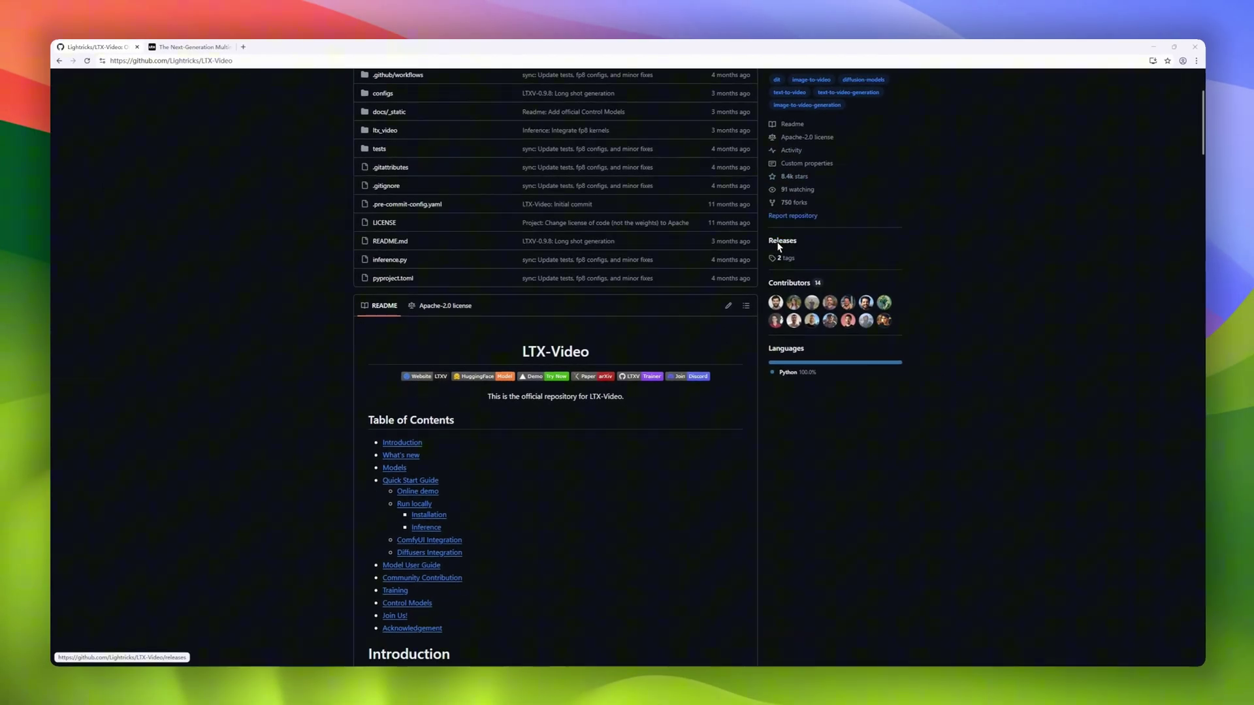
scroll(745, 246, down, 6)
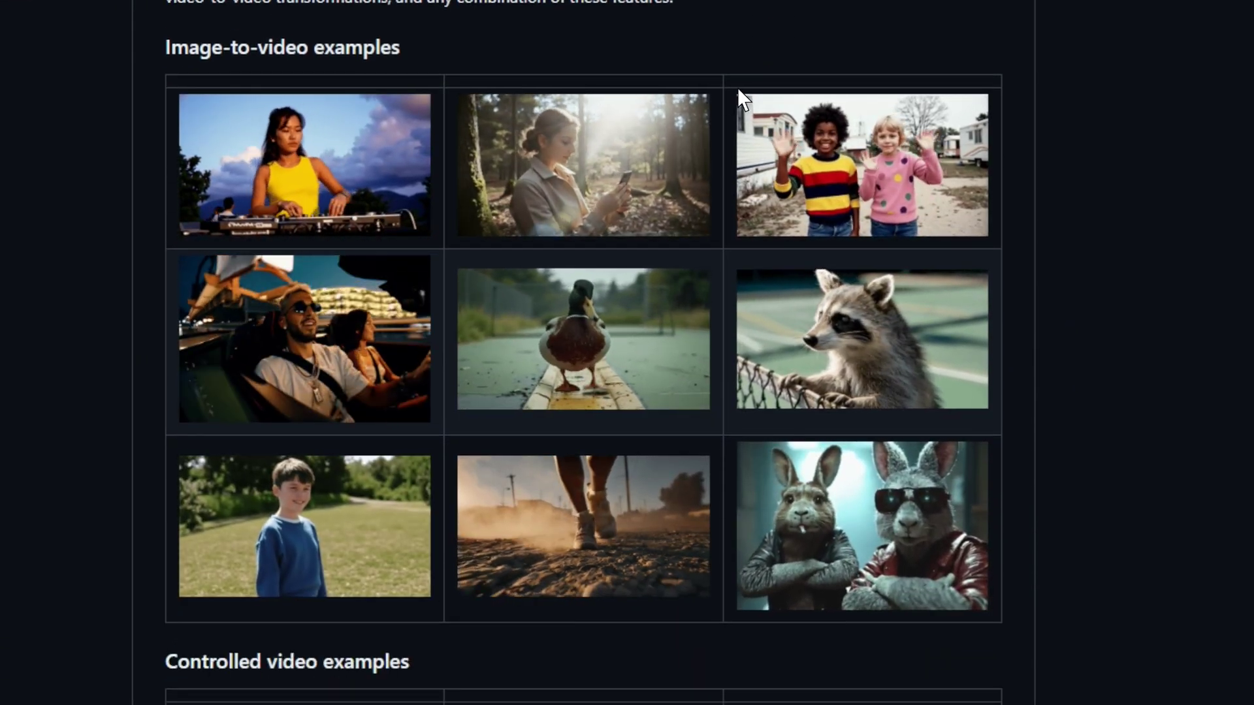
scroll(747, 88, down, 1)
scroll(754, 127, down, 1)
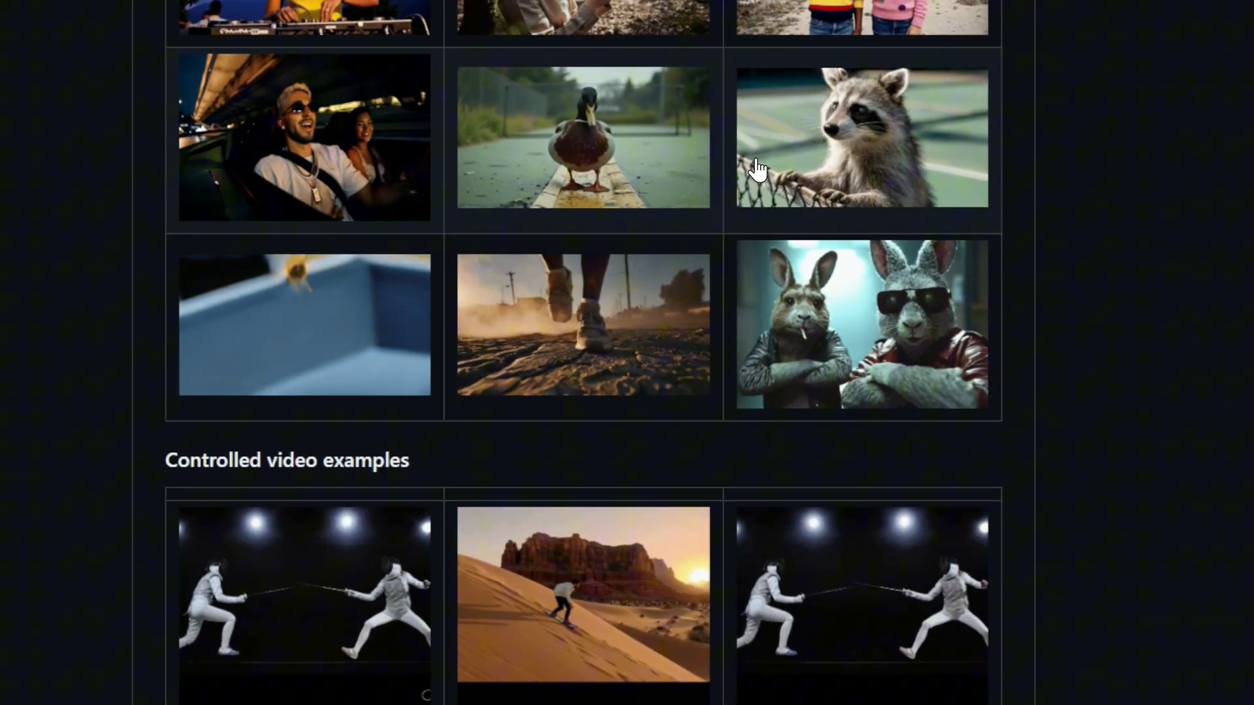
scroll(792, 196, down, 1)
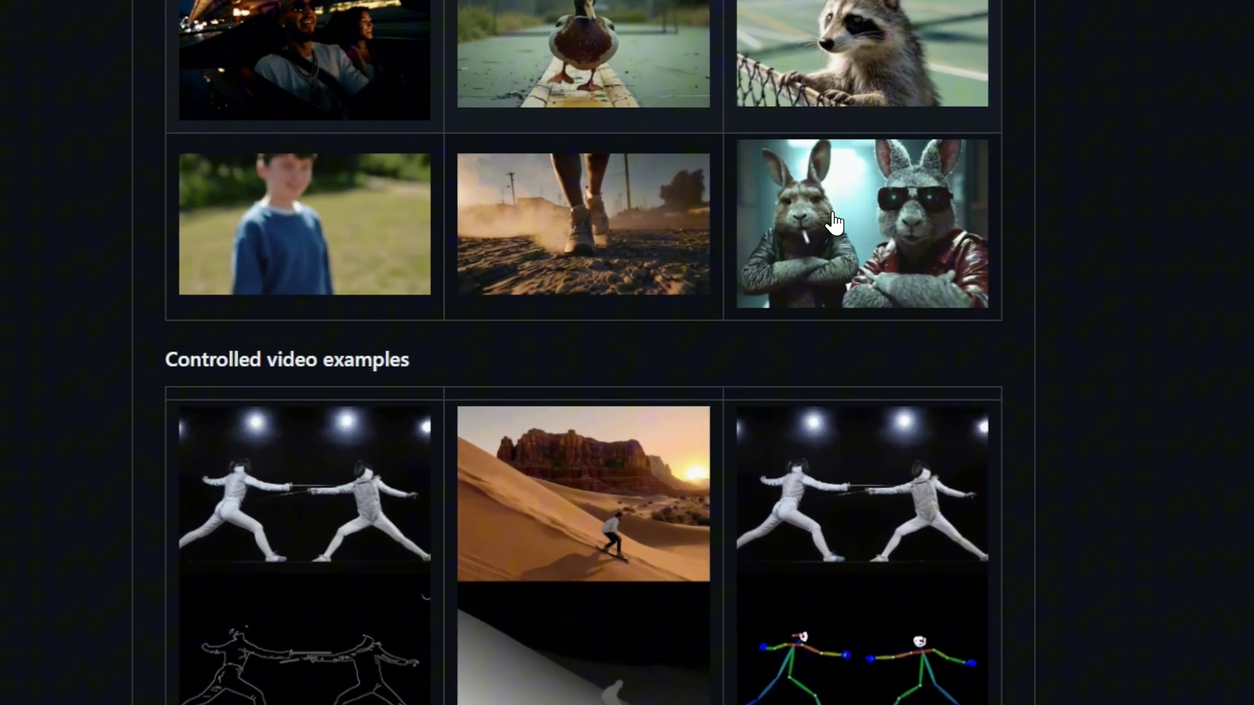
scroll(833, 222, down, 1)
scroll(833, 222, down, 1)
scroll(833, 222, down, 1)
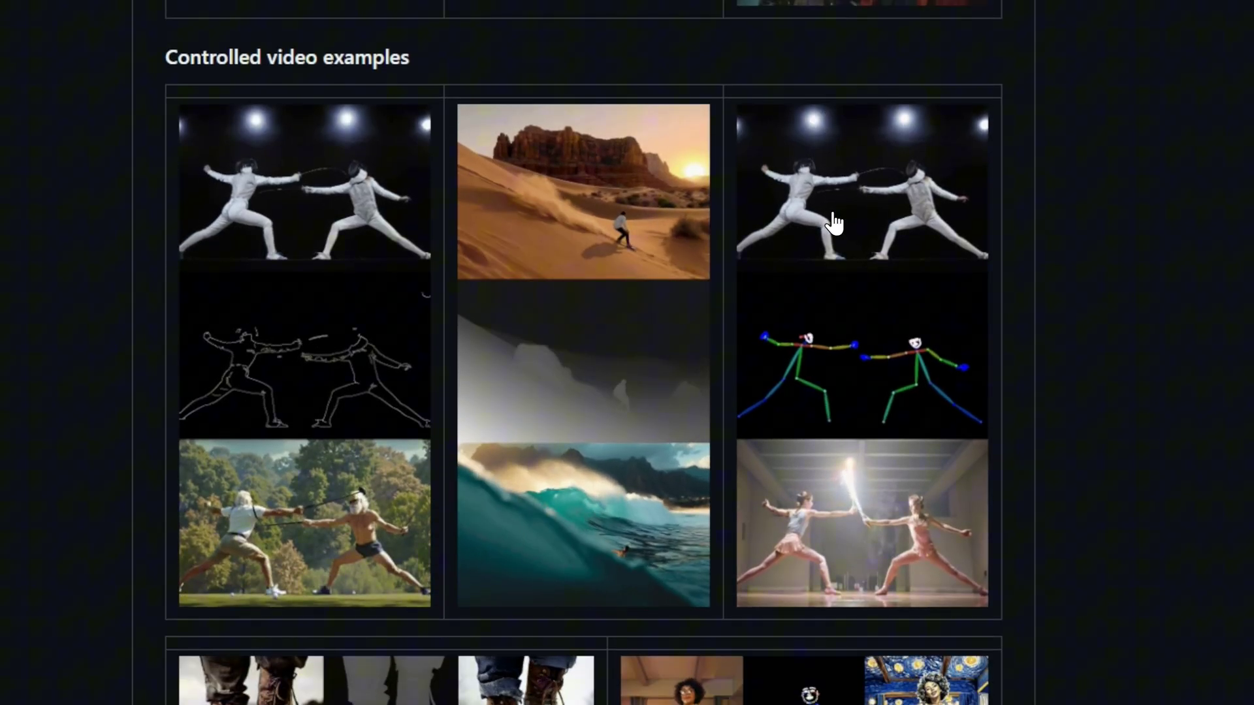
scroll(830, 219, down, 1)
scroll(830, 218, down, 1)
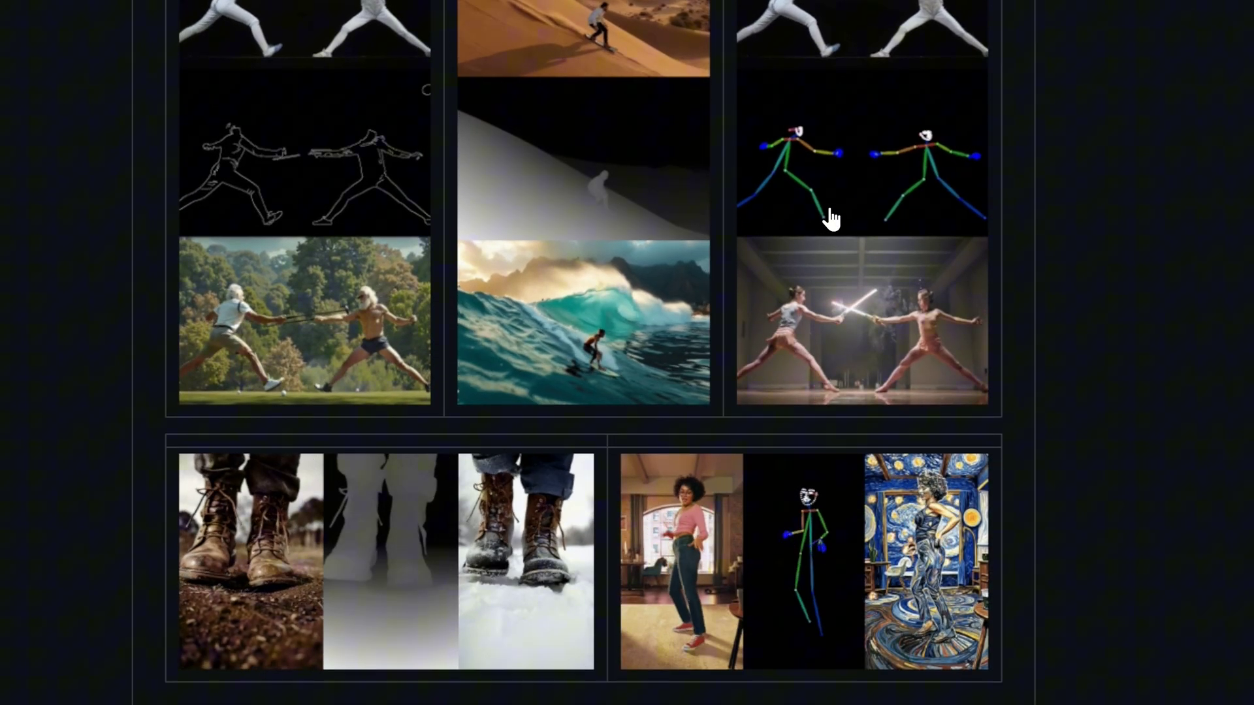
scroll(830, 220, down, 1)
scroll(830, 218, down, 1)
scroll(831, 219, down, 1)
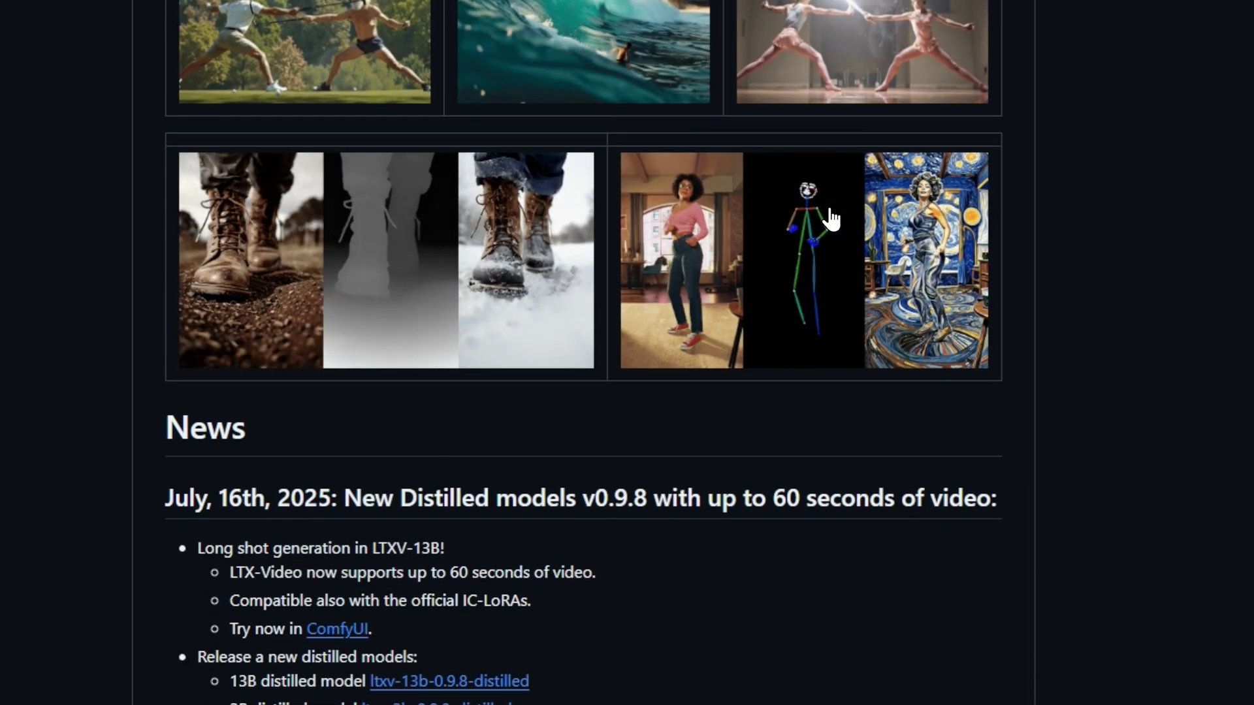
scroll(830, 220, down, 1)
scroll(831, 220, down, 2)
scroll(831, 220, down, 3)
scroll(831, 219, down, 2)
scroll(831, 220, down, 1)
scroll(831, 219, down, 5)
scroll(828, 208, down, 5)
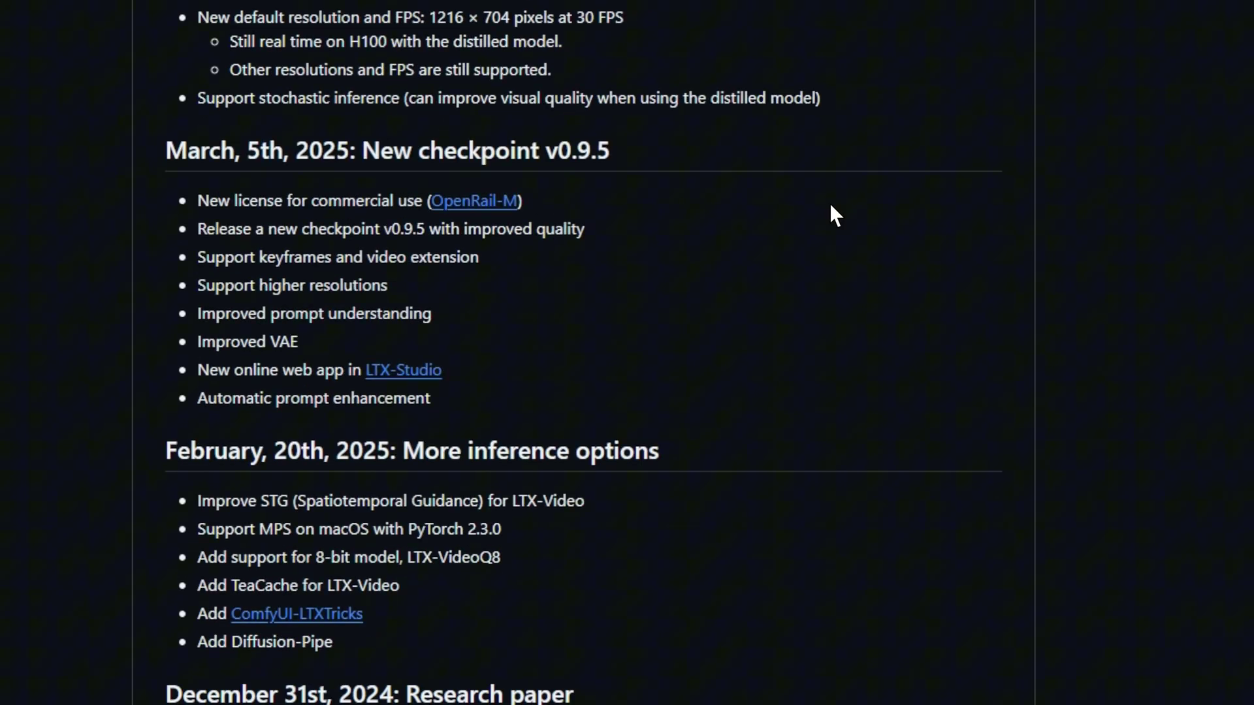
scroll(832, 208, down, 6)
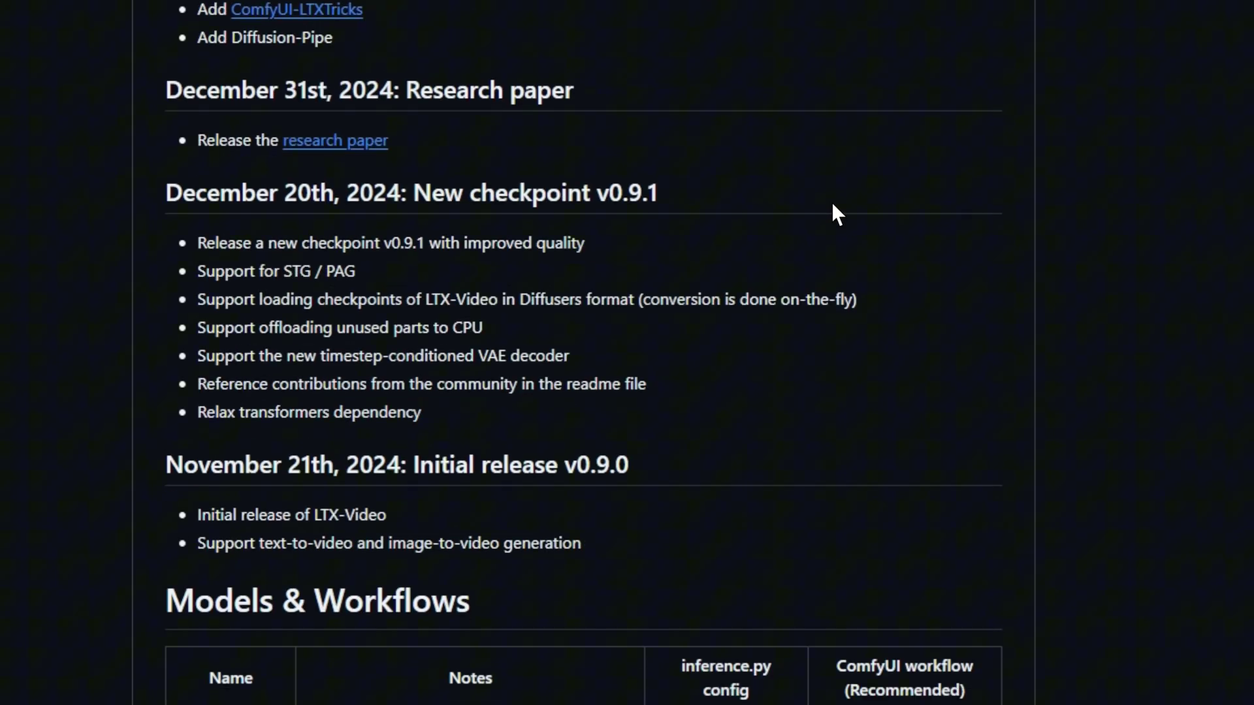
scroll(833, 203, down, 8)
scroll(833, 203, down, 1)
scroll(832, 203, down, 4)
scroll(831, 202, down, 4)
scroll(832, 203, down, 1)
scroll(832, 201, down, 3)
scroll(831, 200, down, 4)
scroll(832, 203, down, 3)
scroll(831, 203, down, 2)
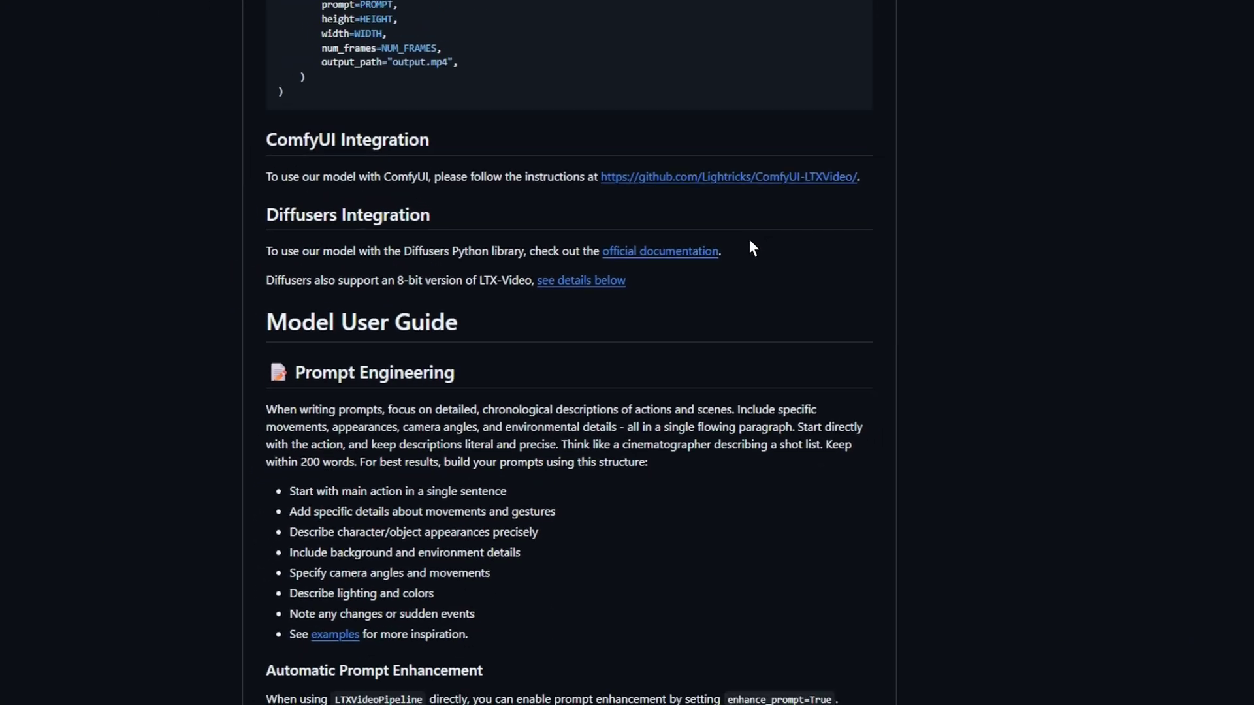
scroll(750, 248, down, 3)
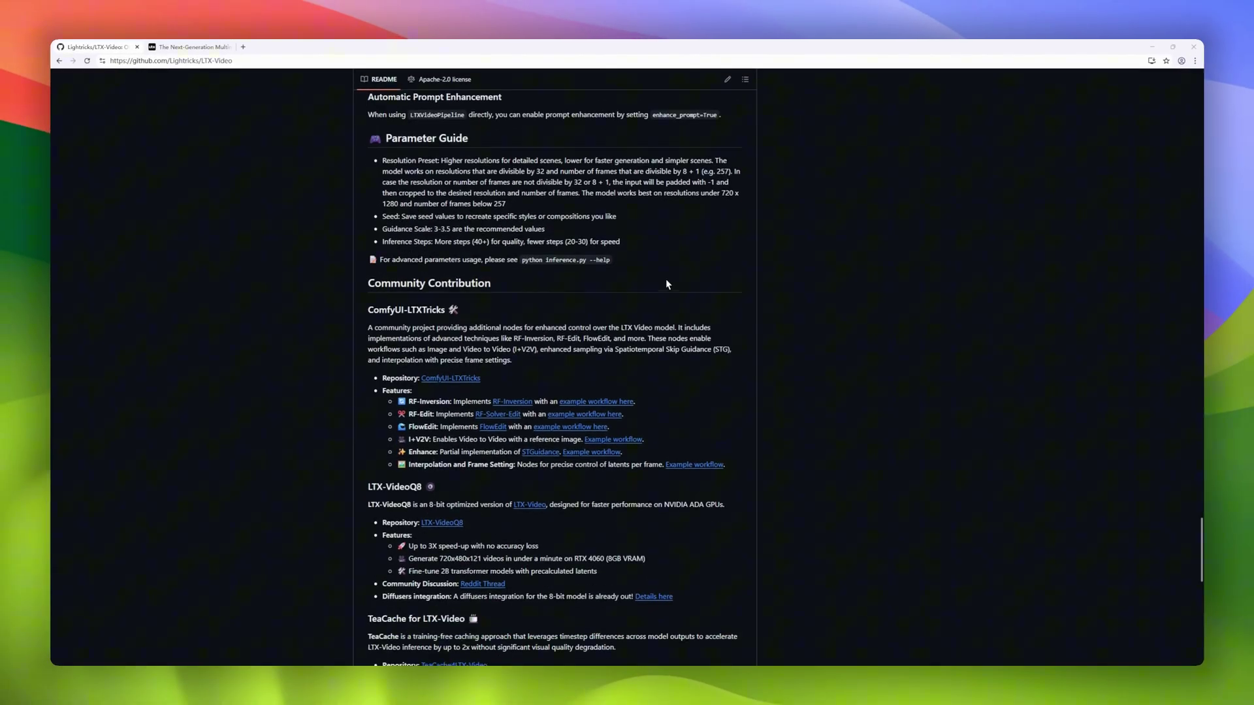
scroll(666, 281, down, 3)
scroll(665, 281, down, 2)
scroll(666, 283, down, 2)
scroll(666, 282, down, 2)
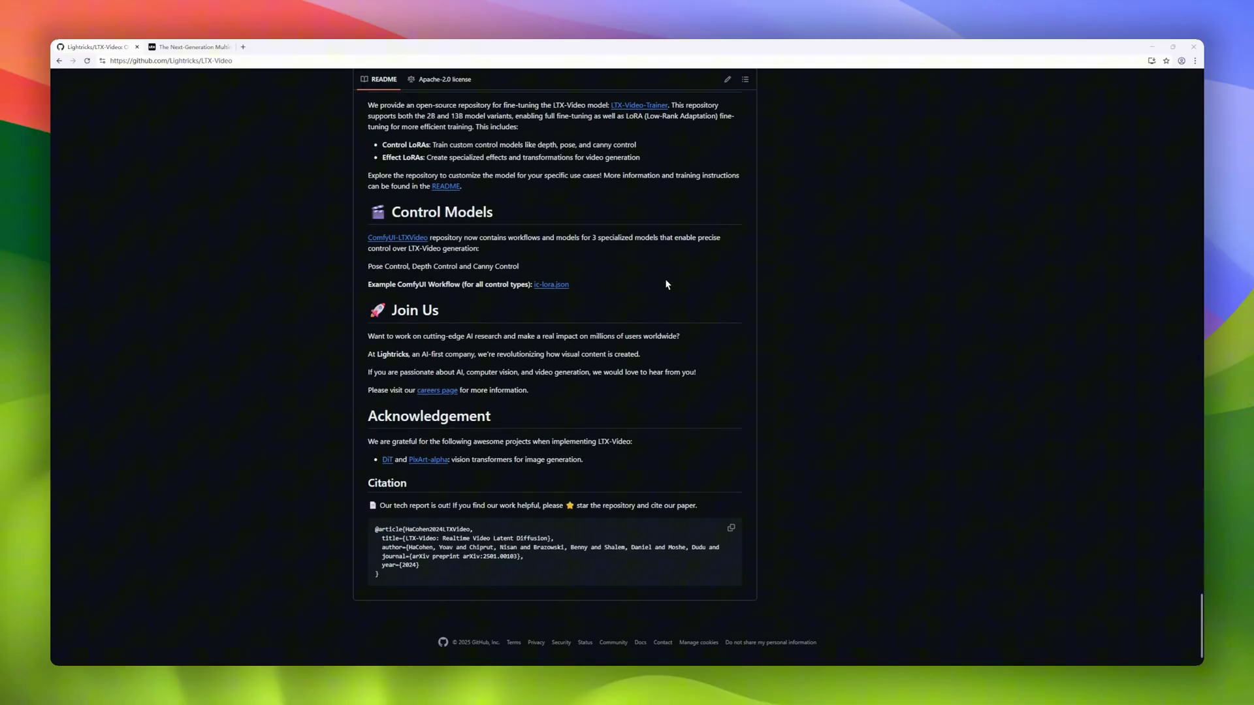
Step: Switch to the ltx.video tab showing the LTX-2 project website
click(217, 50)
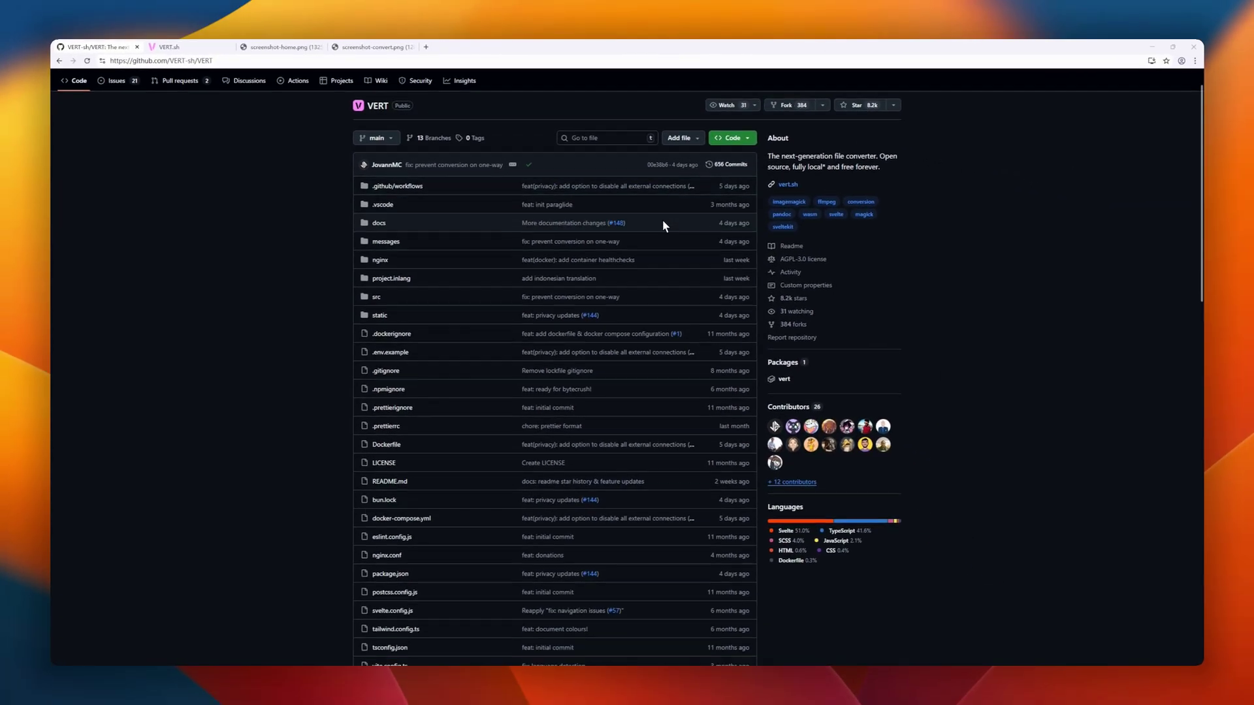
scroll(659, 224, down, 1)
scroll(832, 79, down, 1)
scroll(833, 78, down, 1)
scroll(832, 79, down, 2)
scroll(832, 79, down, 2)
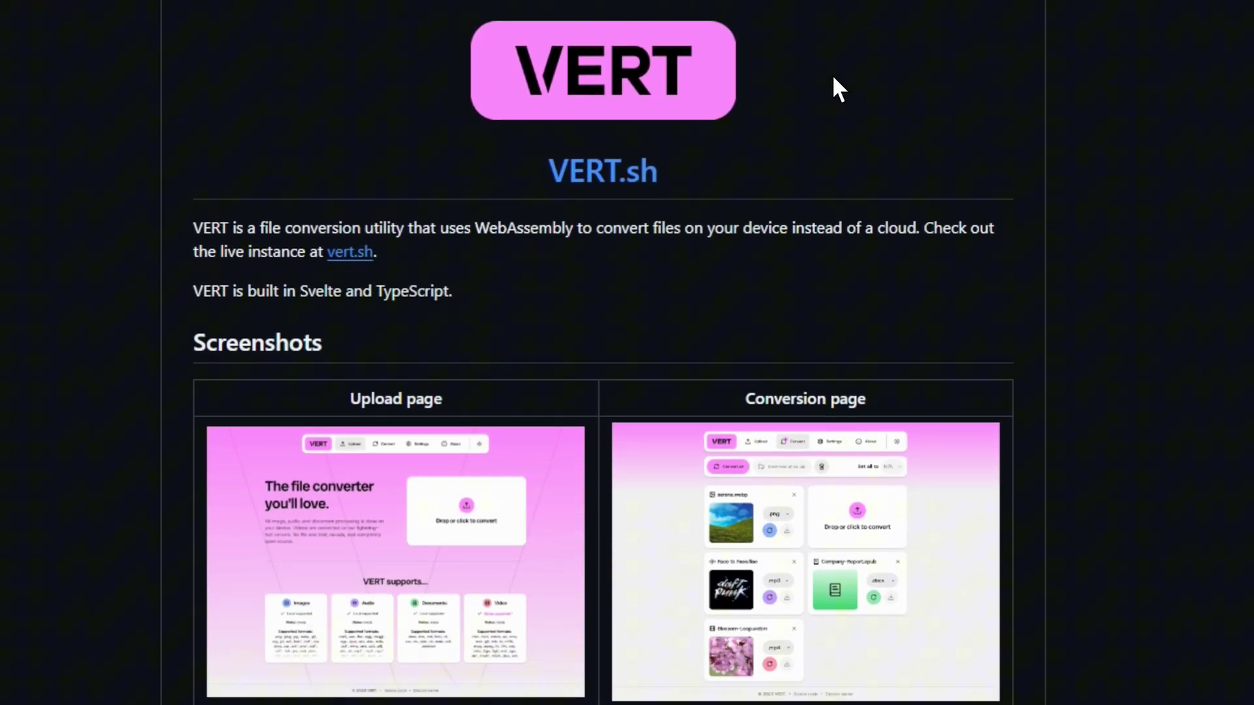
scroll(832, 78, down, 2)
scroll(587, 59, down, 1)
scroll(489, 49, down, 1)
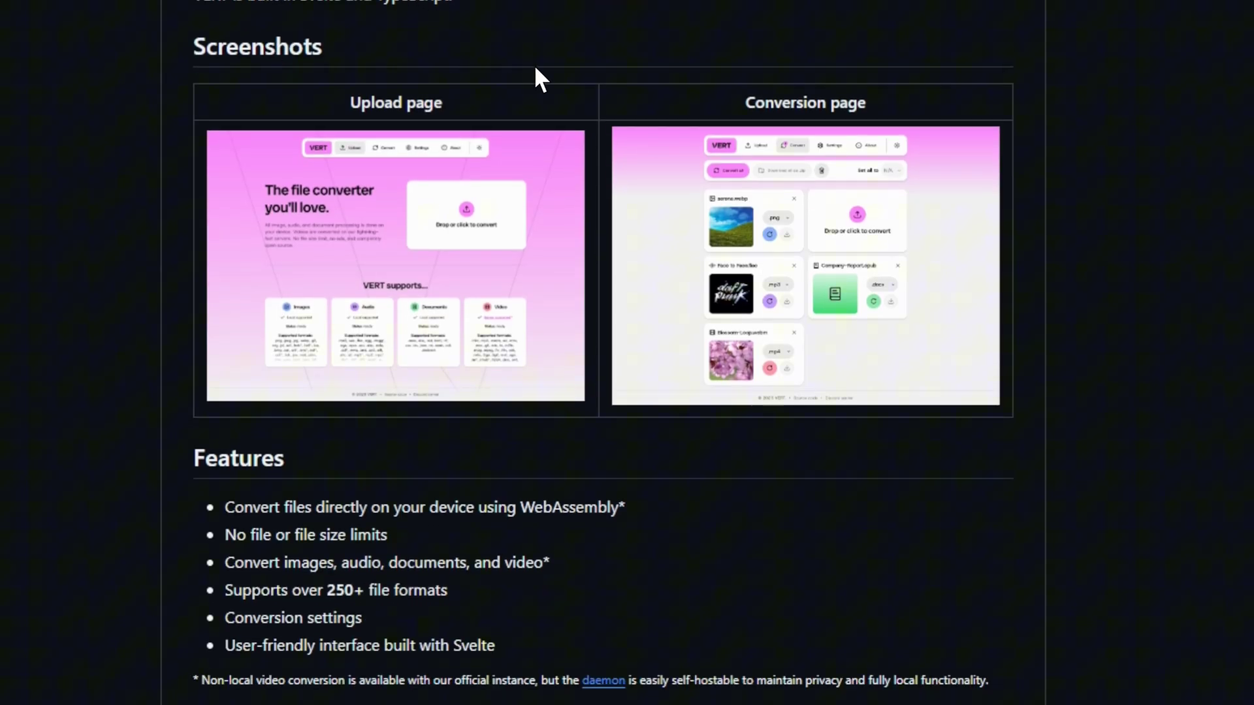
scroll(571, 277, down, 1)
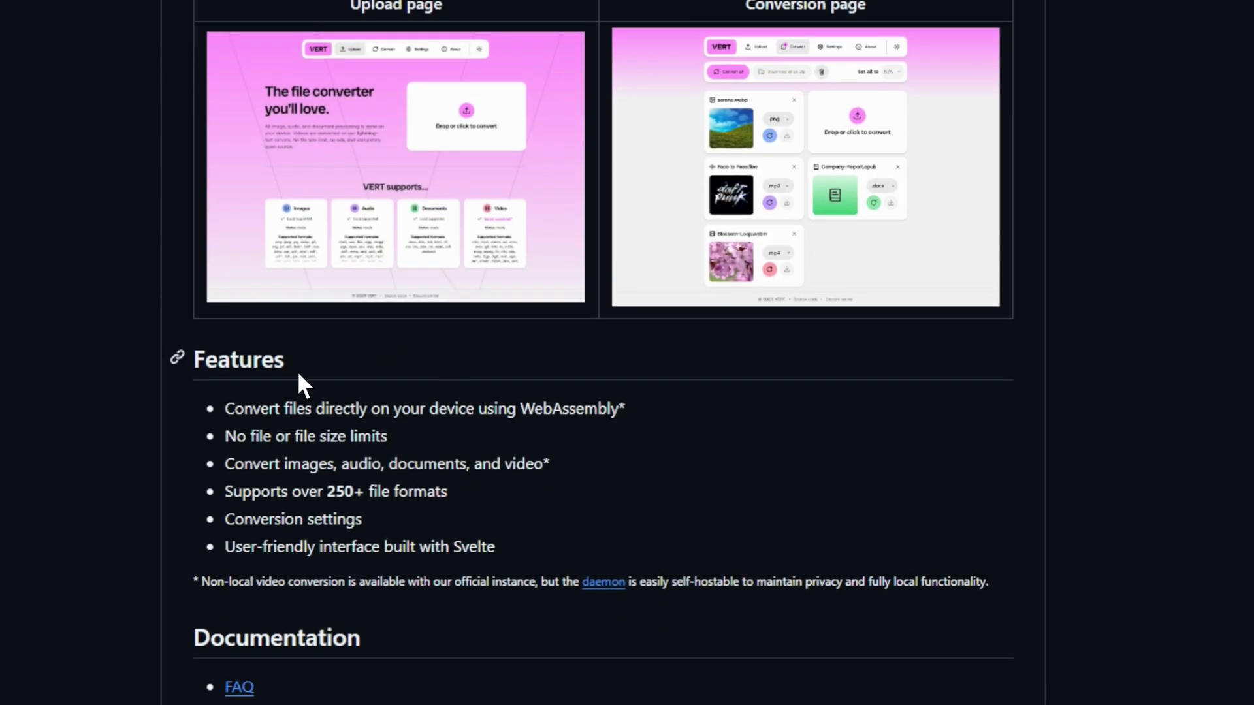
scroll(266, 438, down, 3)
scroll(294, 152, down, 2)
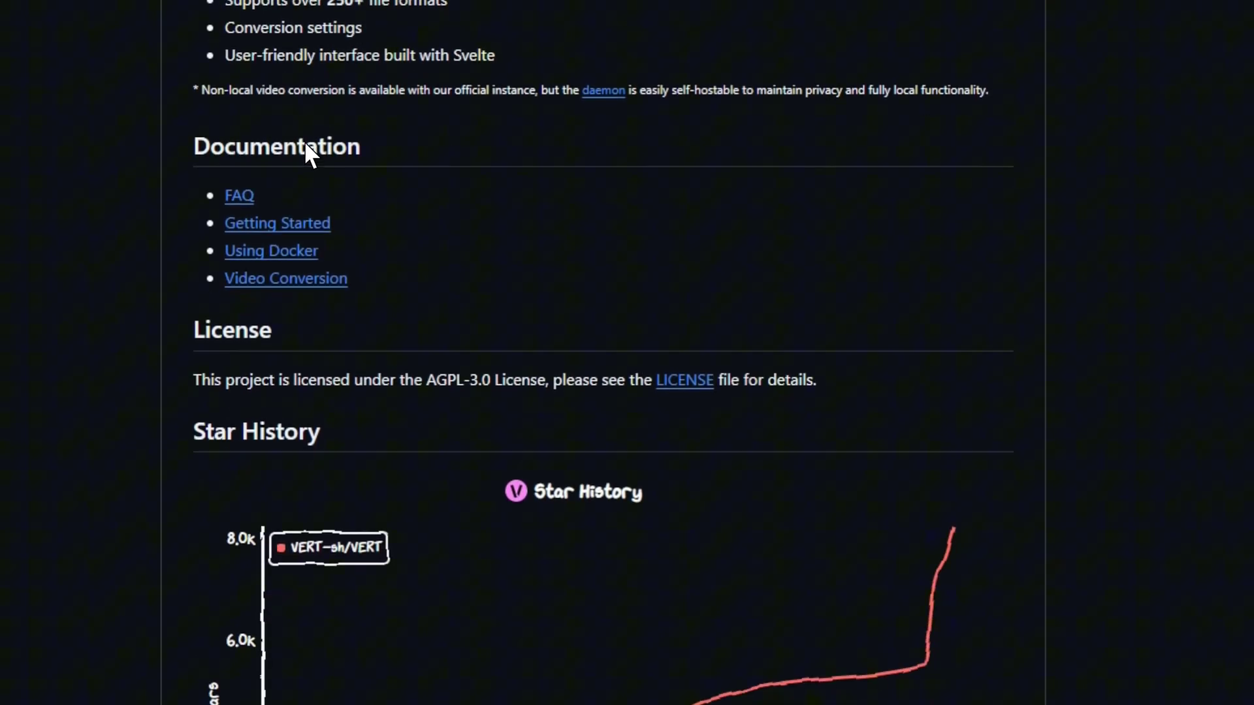
scroll(298, 147, down, 1)
scroll(235, 172, down, 1)
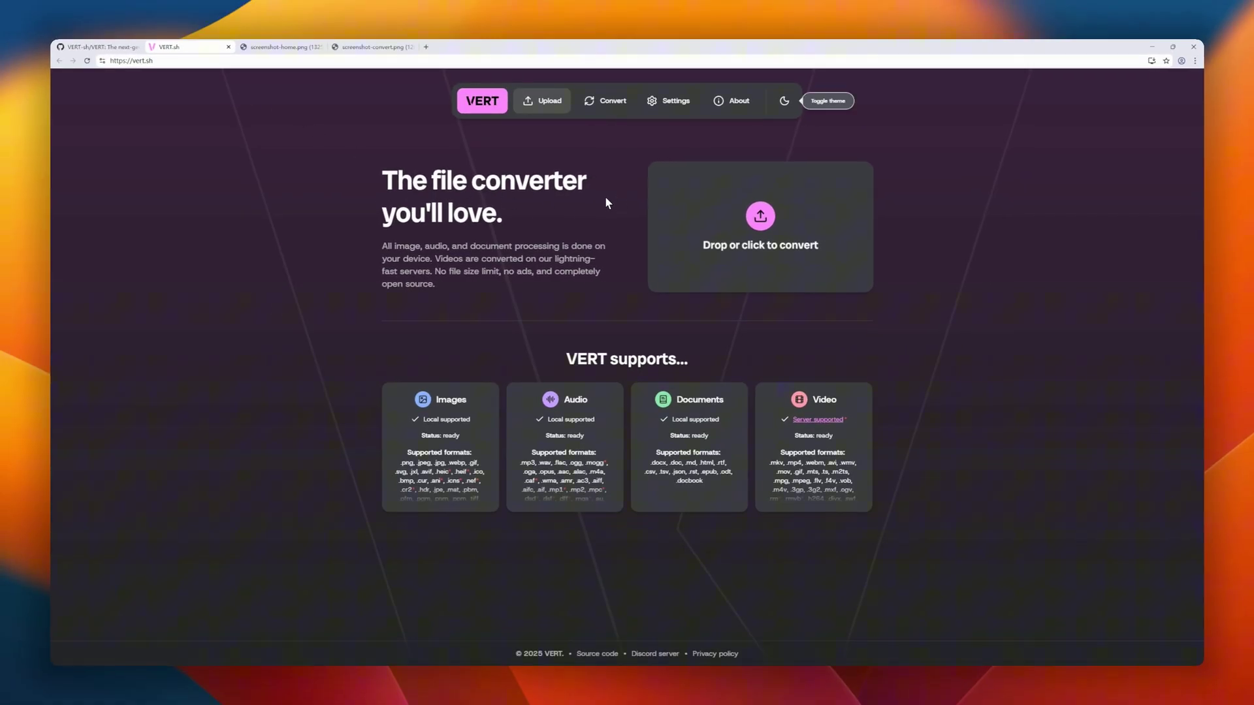
Step: View VERT's Convert, Settings and About pages, then switch to the light theme
click(609, 102)
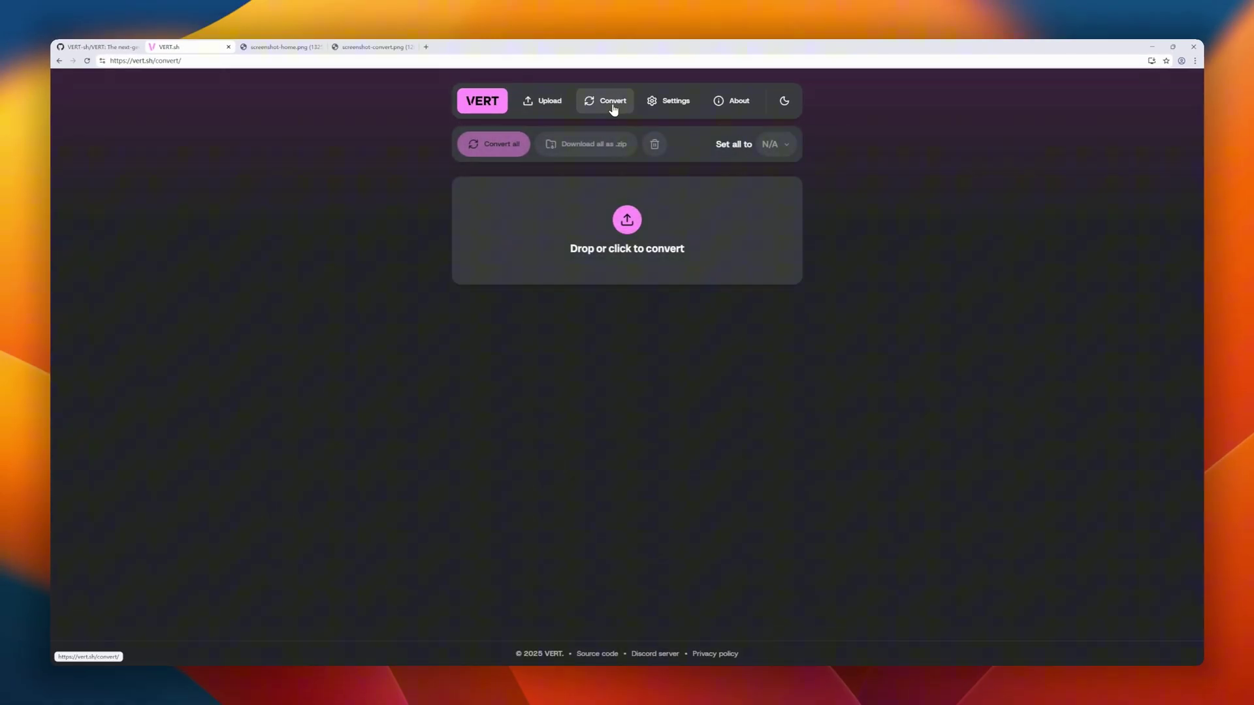
click(663, 103)
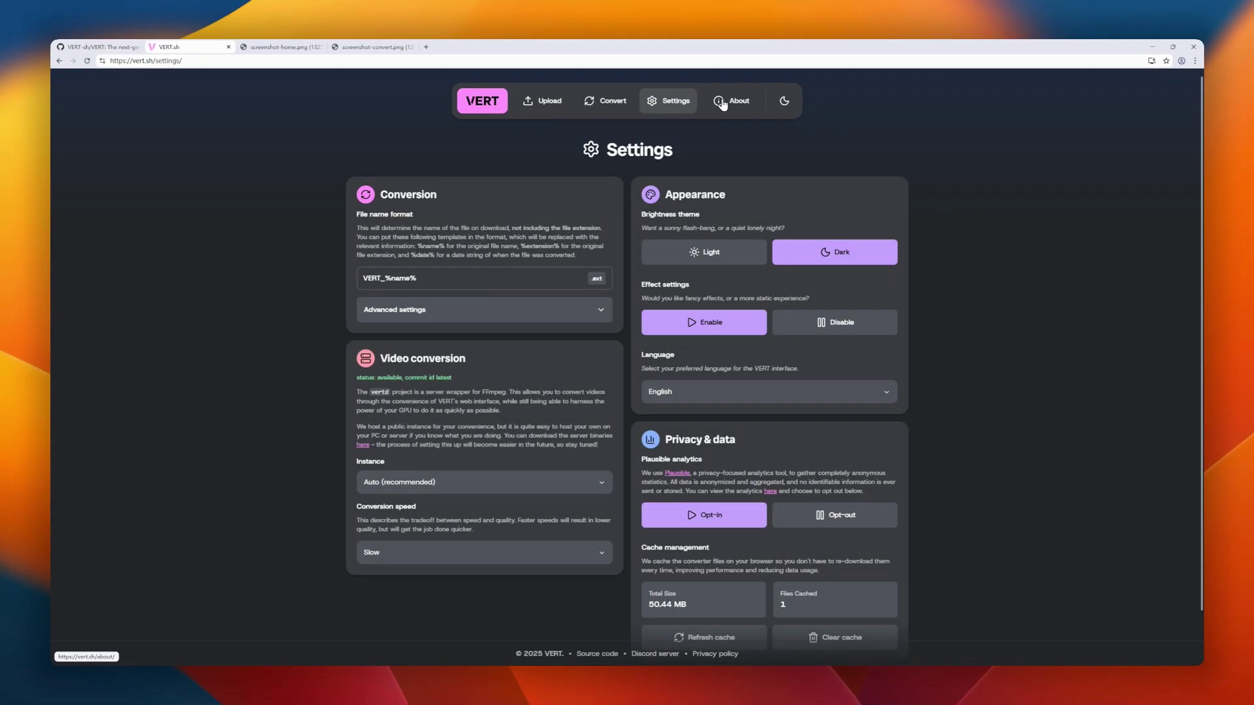
click(722, 102)
click(783, 102)
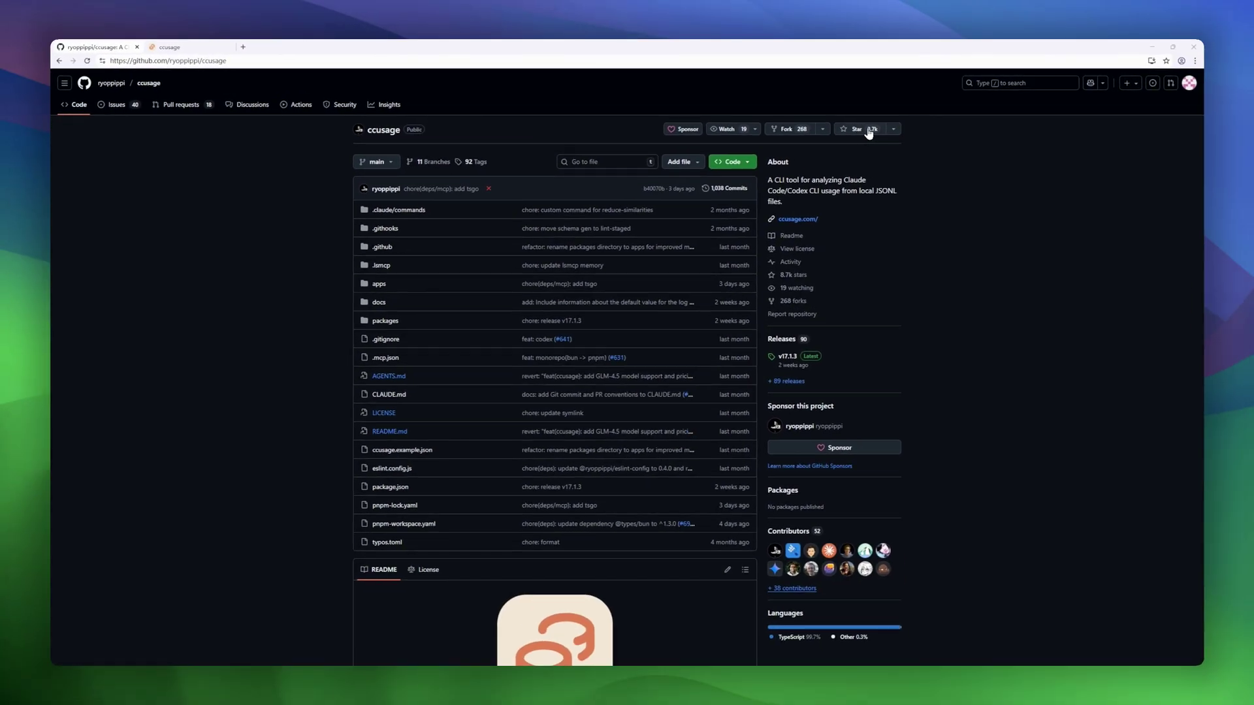
scroll(426, 250, down, 2)
scroll(425, 250, down, 2)
scroll(427, 250, down, 1)
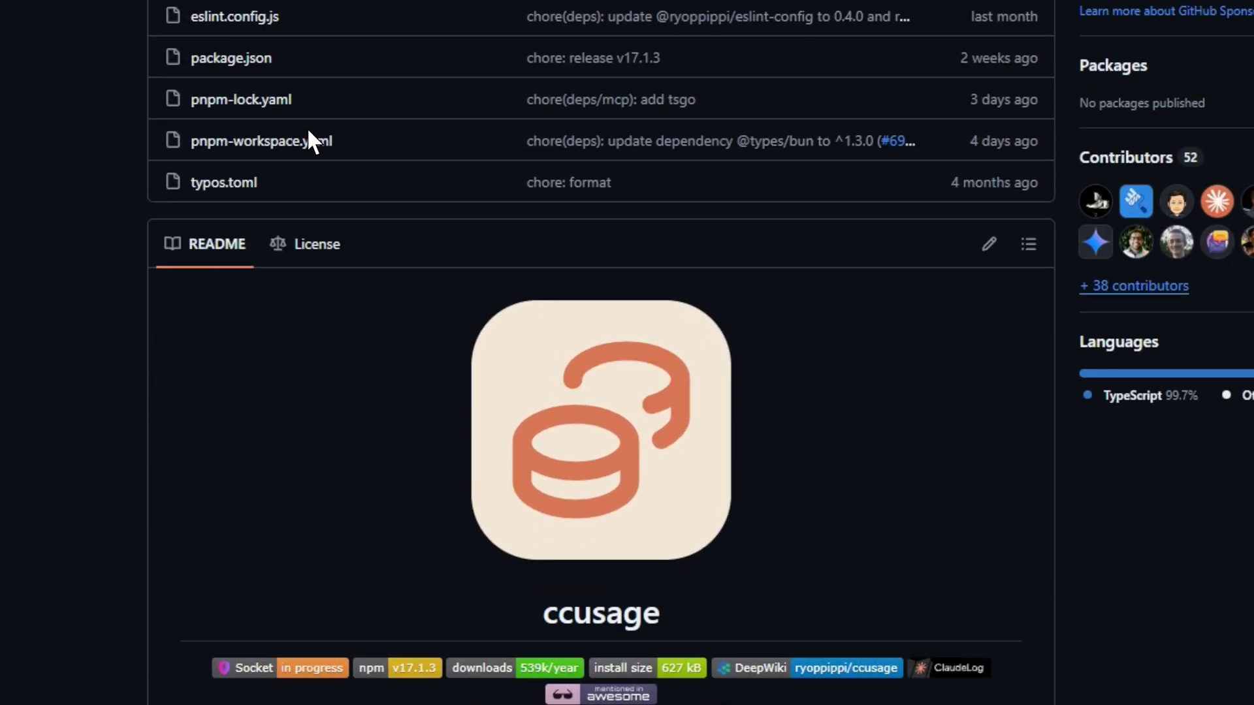
scroll(373, 135, down, 3)
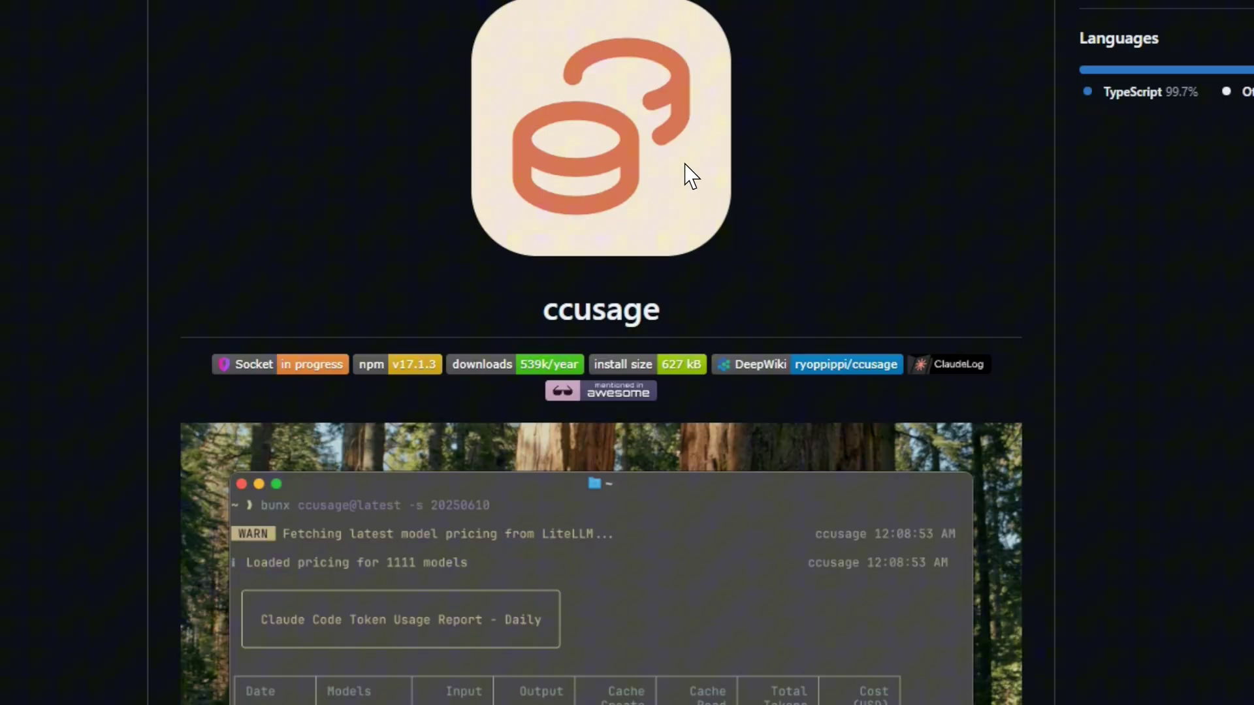
scroll(518, 364, down, 1)
scroll(579, 350, down, 3)
scroll(602, 281, down, 1)
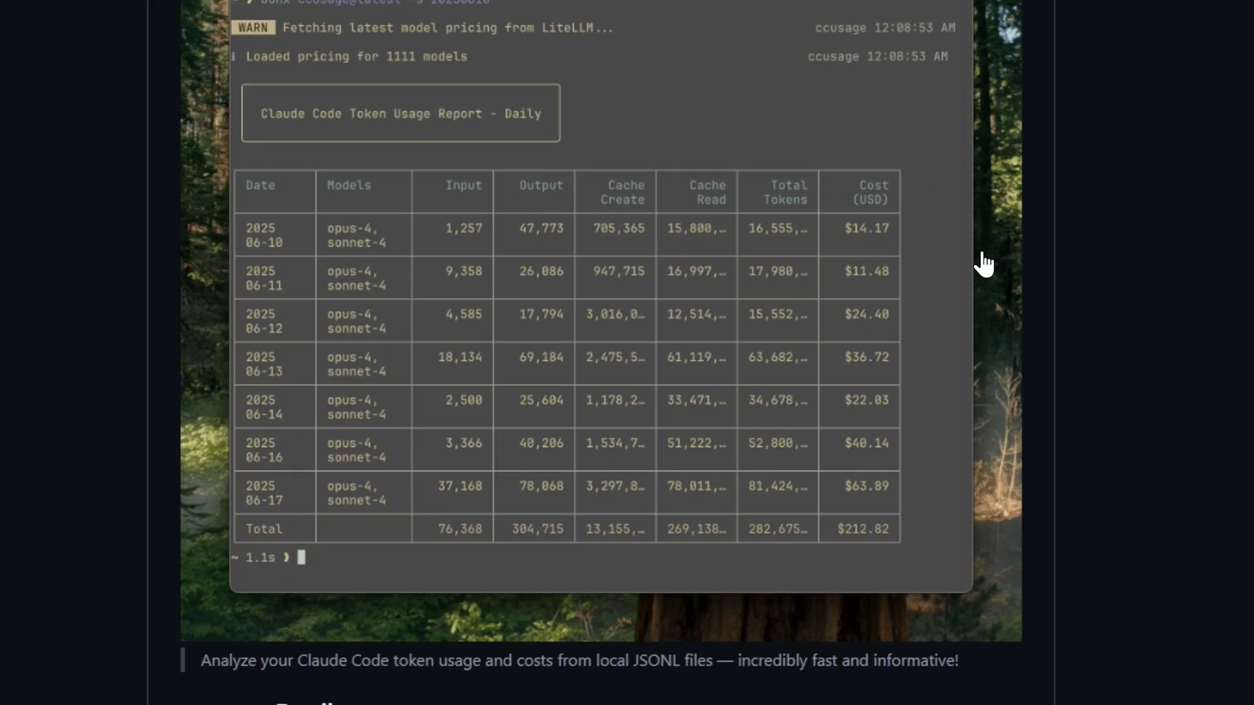
scroll(764, 313, down, 1)
scroll(762, 327, down, 2)
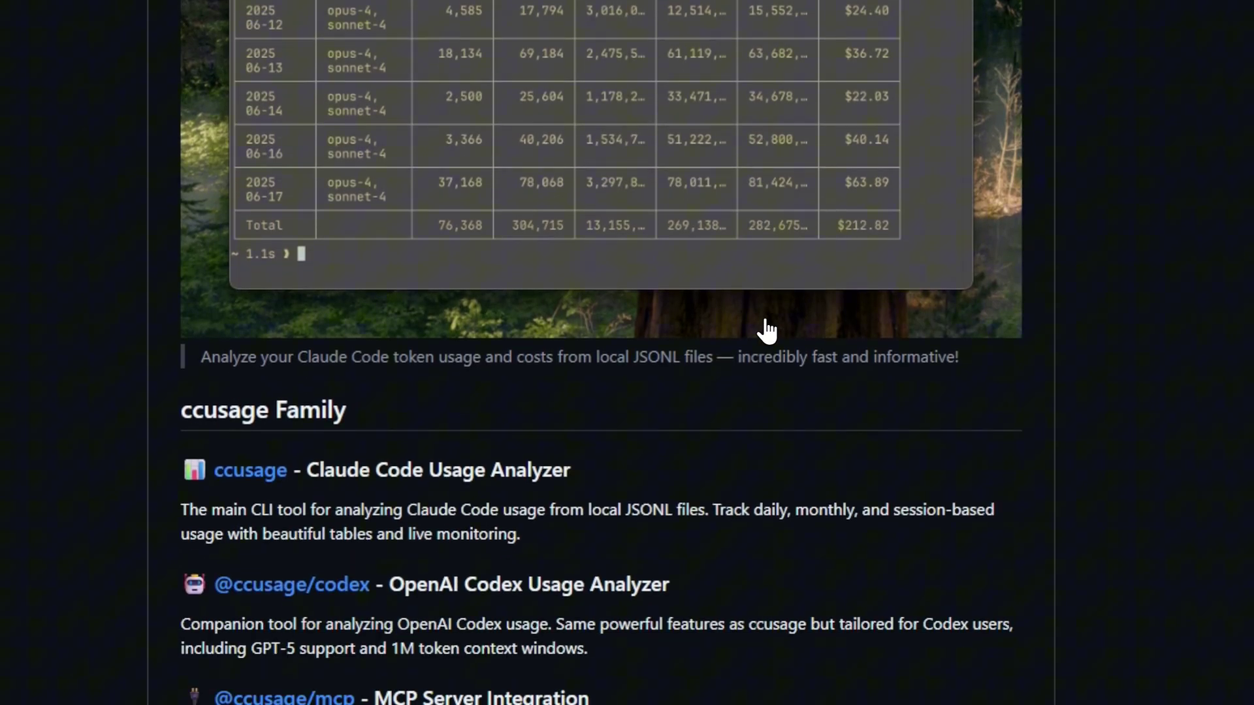
scroll(1121, 363, down, 2)
scroll(1122, 363, down, 1)
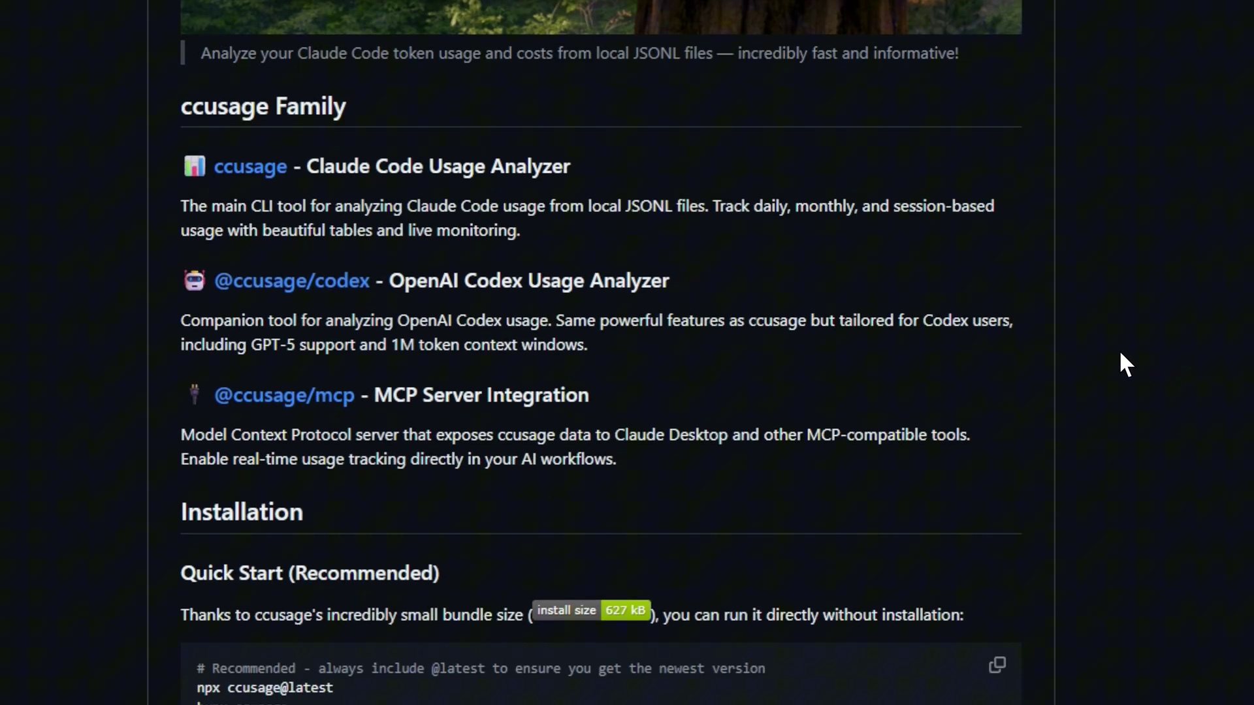
scroll(1119, 363, down, 2)
scroll(372, 79, down, 1)
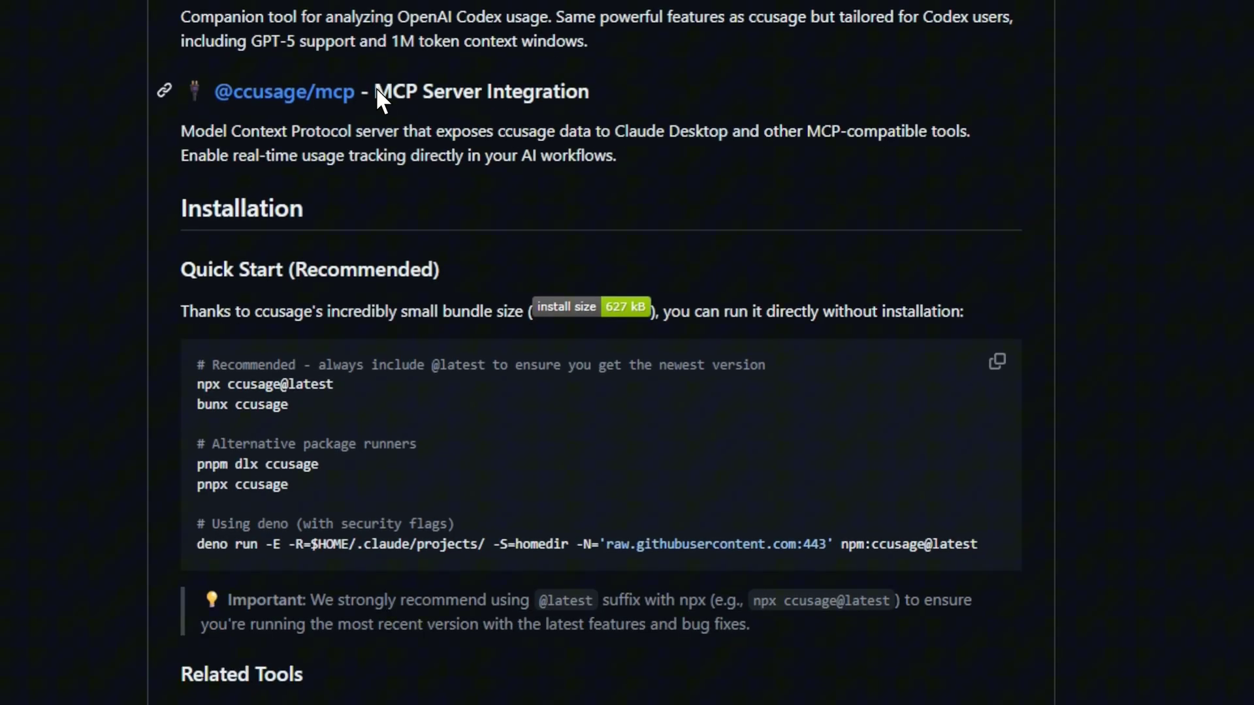
scroll(377, 123, down, 3)
scroll(378, 147, down, 2)
scroll(380, 157, down, 1)
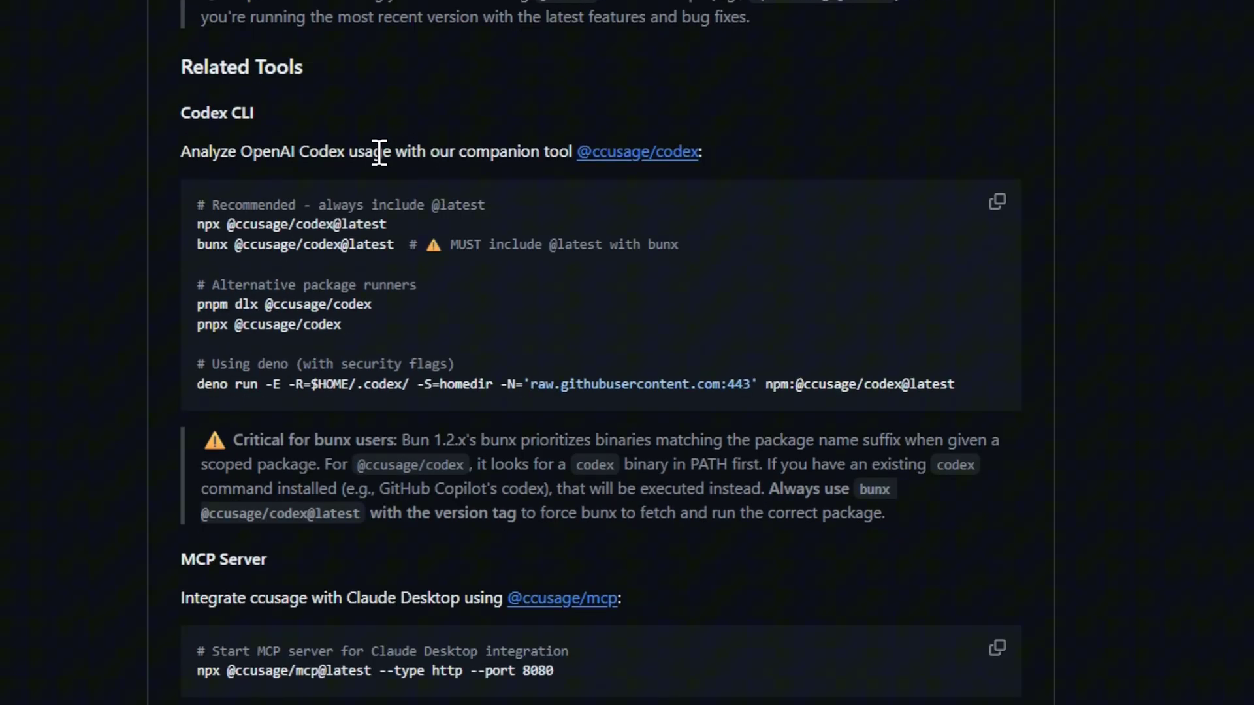
scroll(380, 154, down, 3)
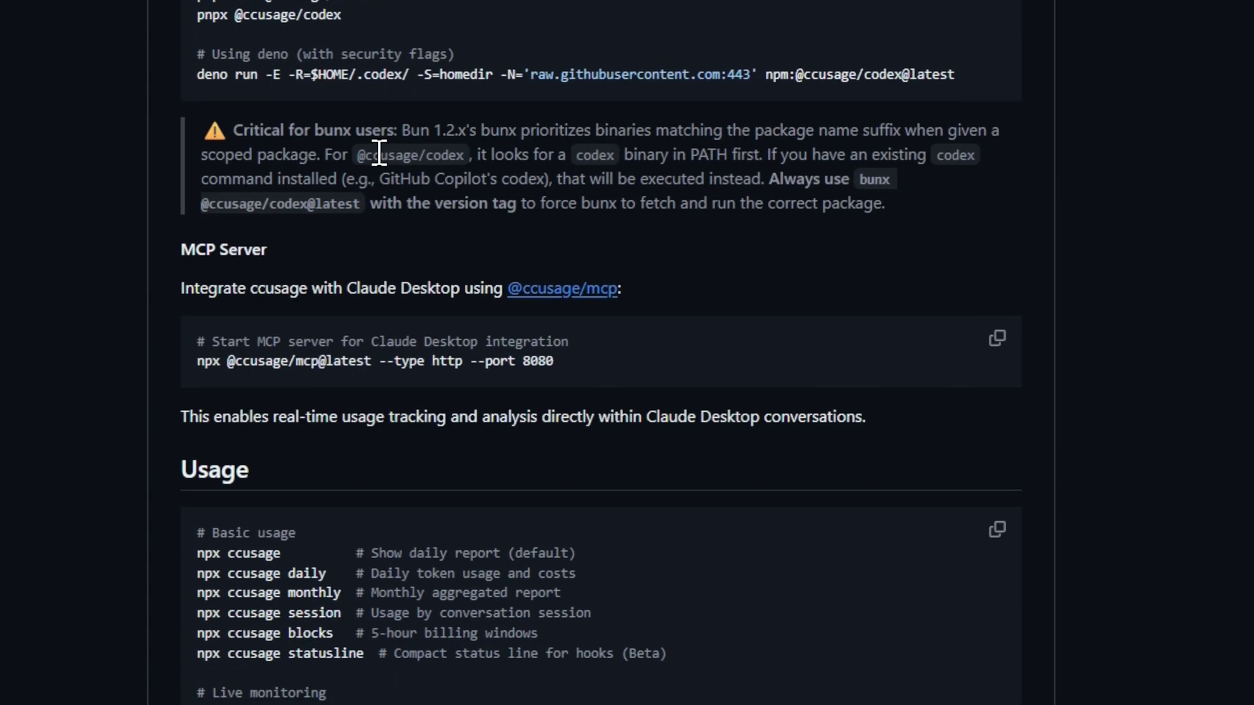
scroll(379, 154, down, 5)
scroll(380, 154, down, 2)
scroll(384, 152, down, 4)
scroll(383, 152, down, 1)
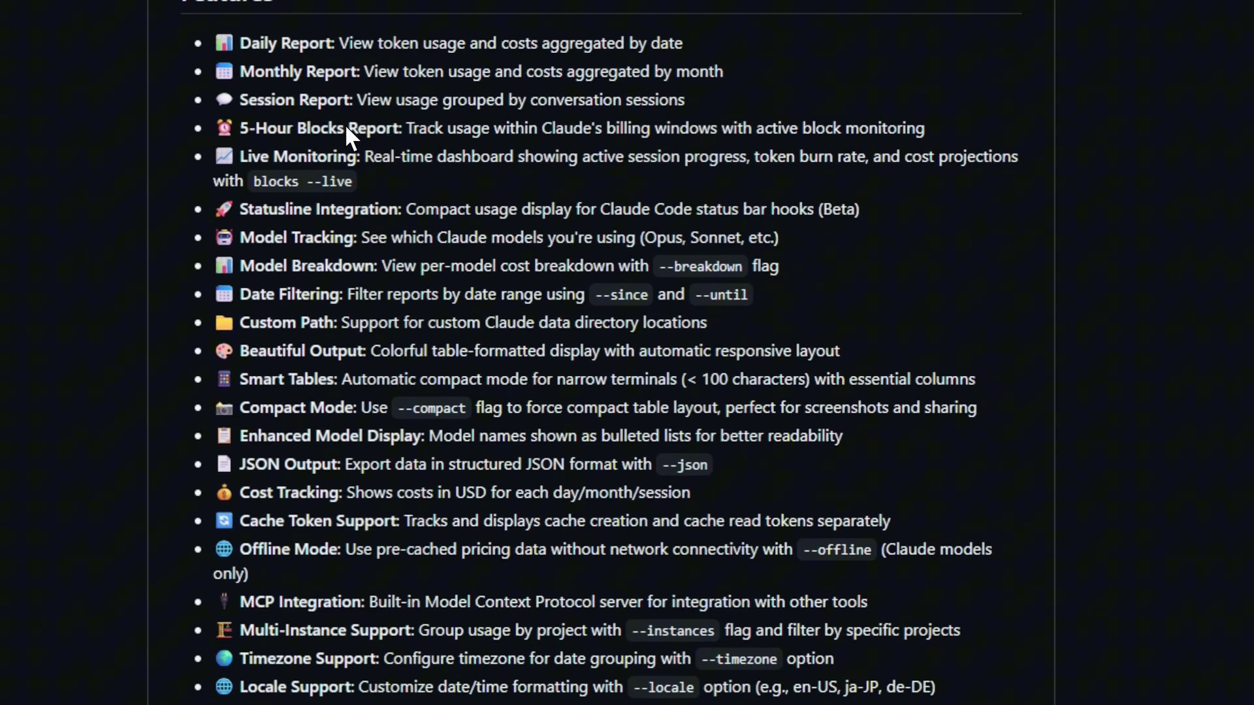
scroll(342, 367, down, 2)
scroll(345, 358, down, 1)
scroll(344, 351, down, 4)
scroll(345, 346, down, 4)
scroll(345, 364, down, 4)
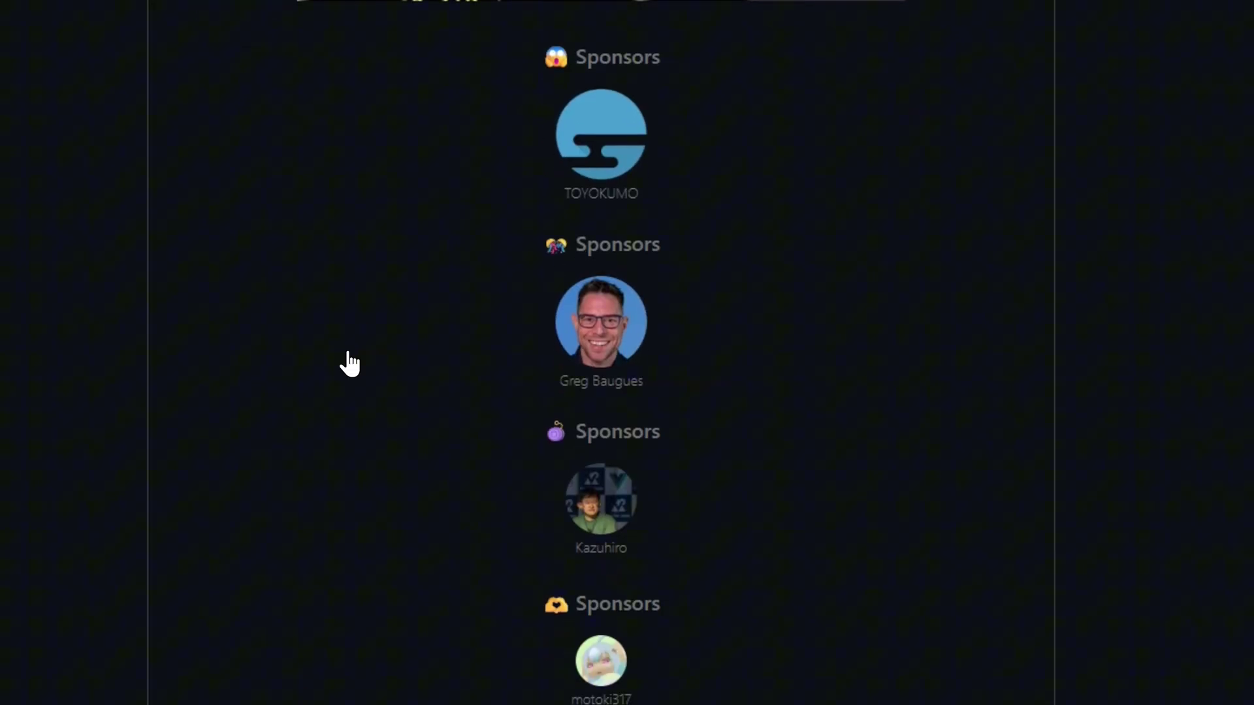
scroll(345, 364, down, 3)
scroll(345, 364, down, 2)
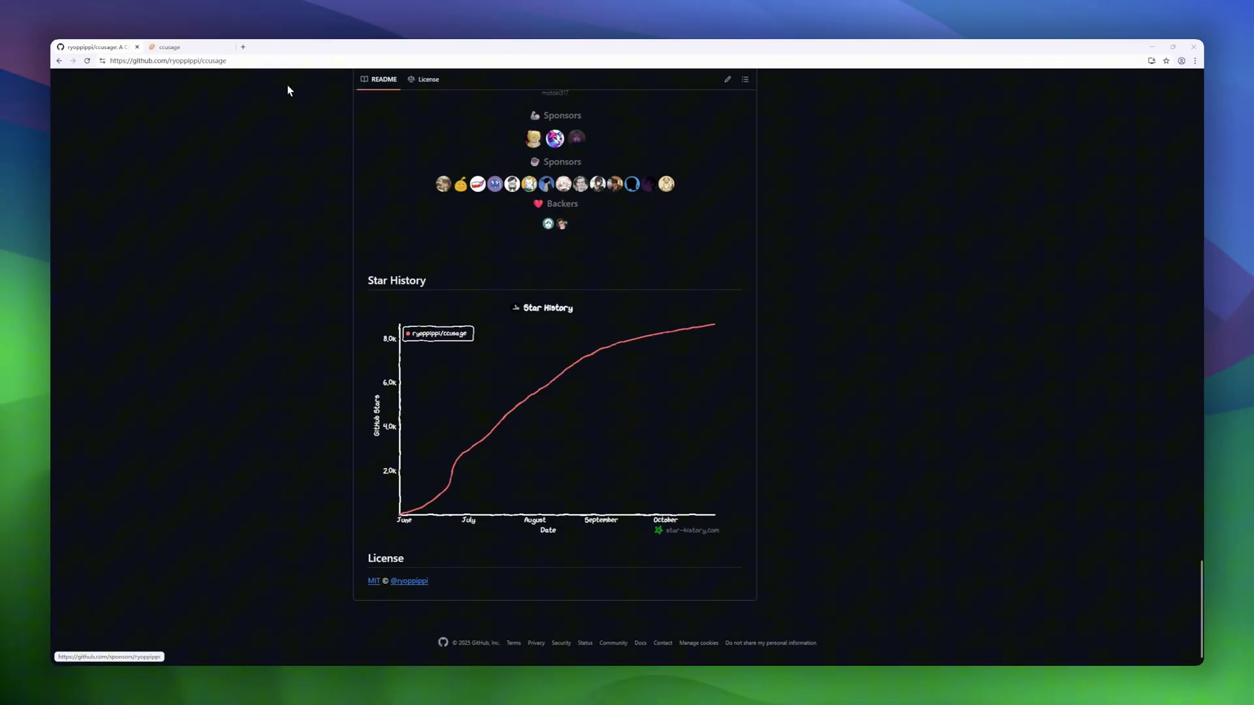
Step: Switch to the ccusage.com project website tab
click(197, 42)
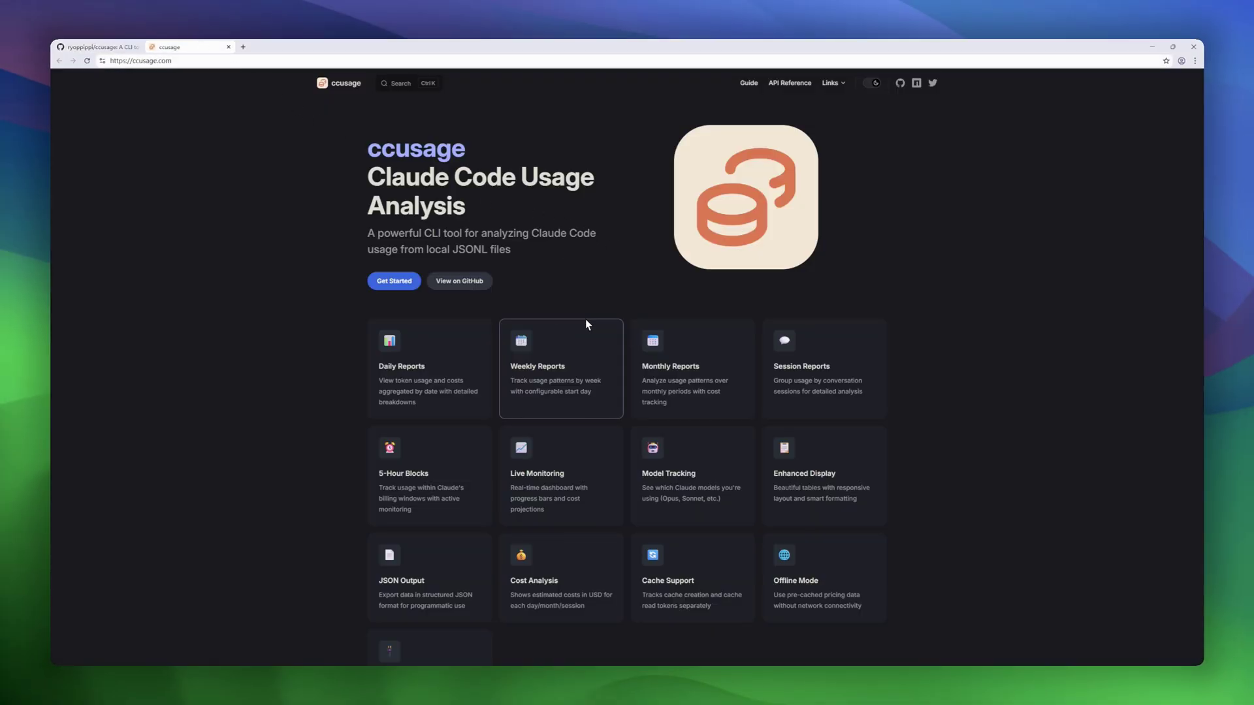
scroll(523, 350, down, 2)
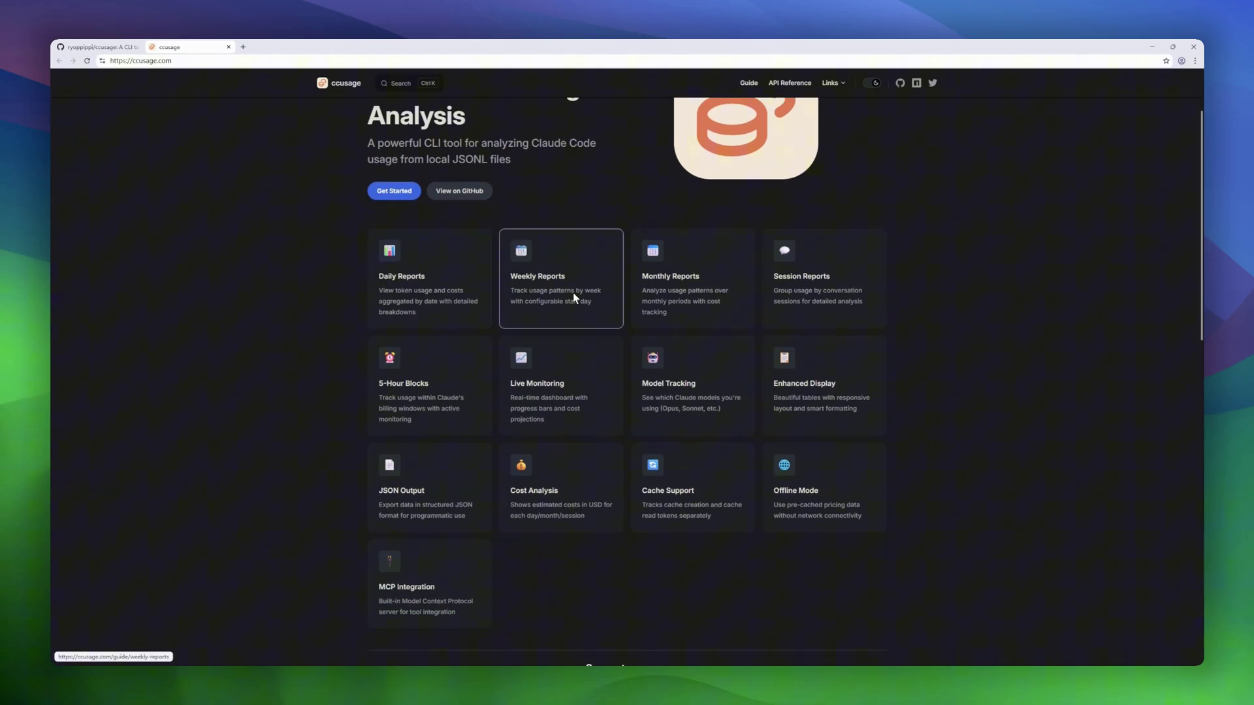
scroll(574, 292, down, 2)
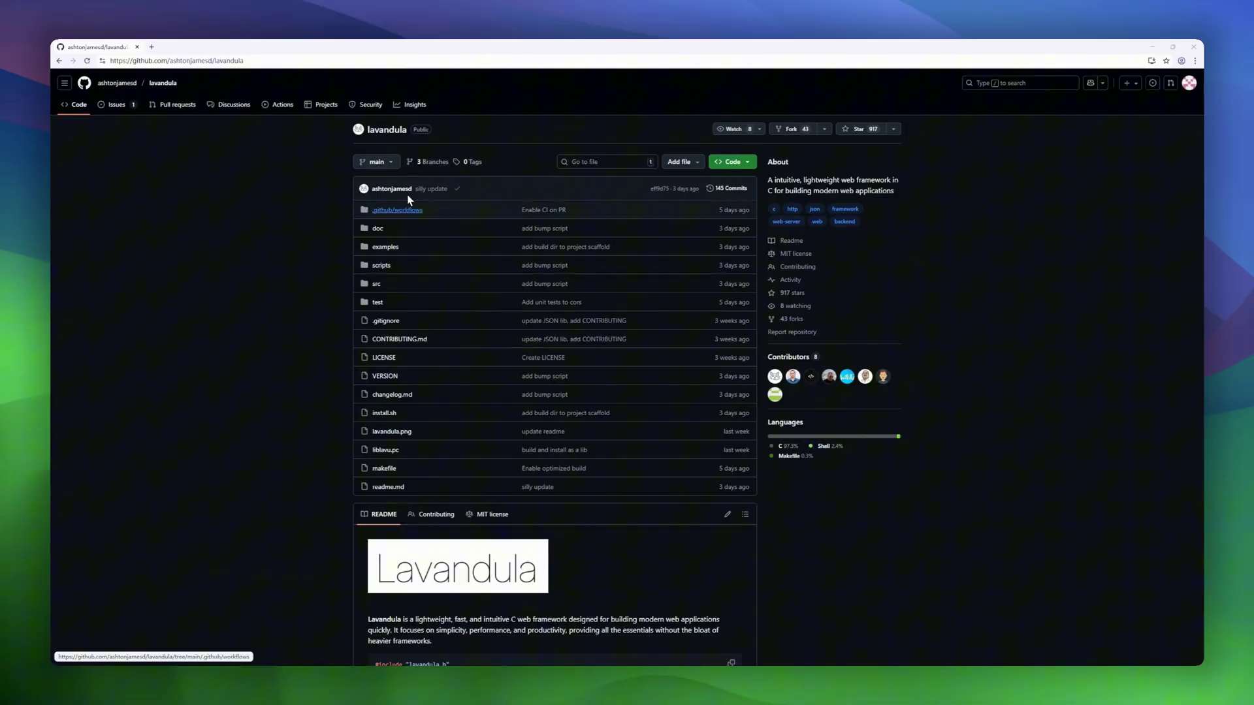
scroll(408, 216, down, 1)
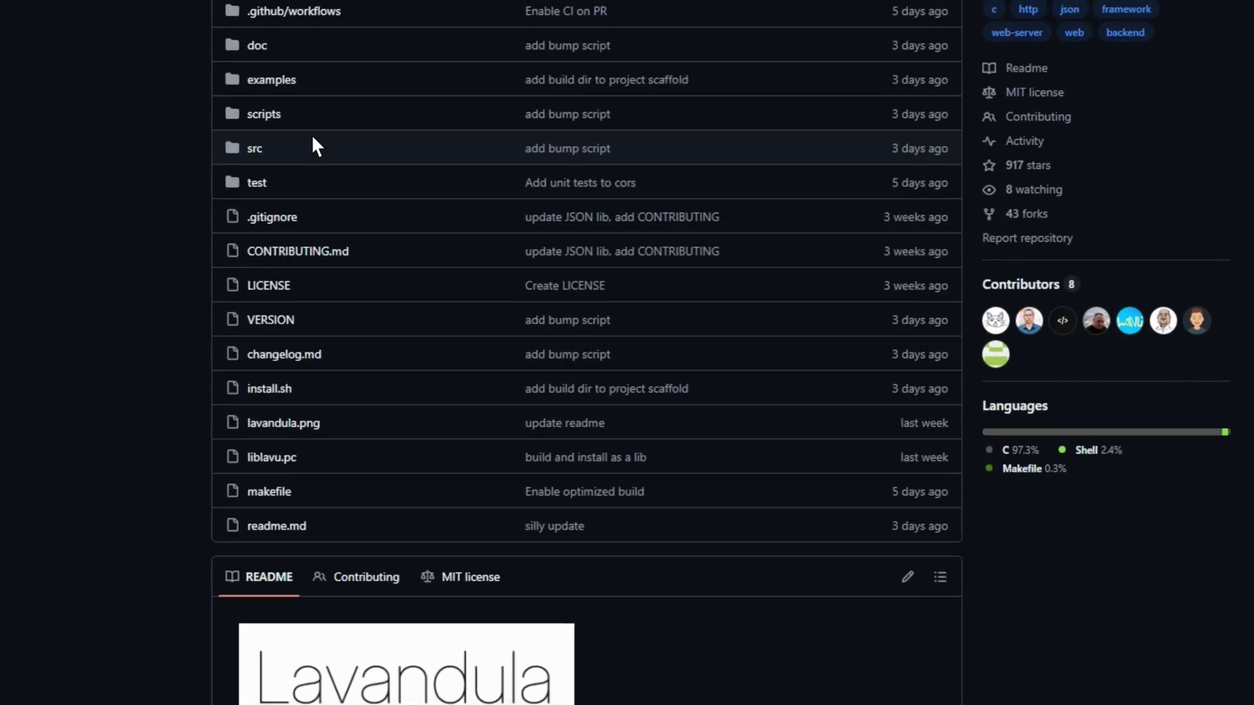
scroll(294, 133, down, 2)
scroll(269, 123, down, 2)
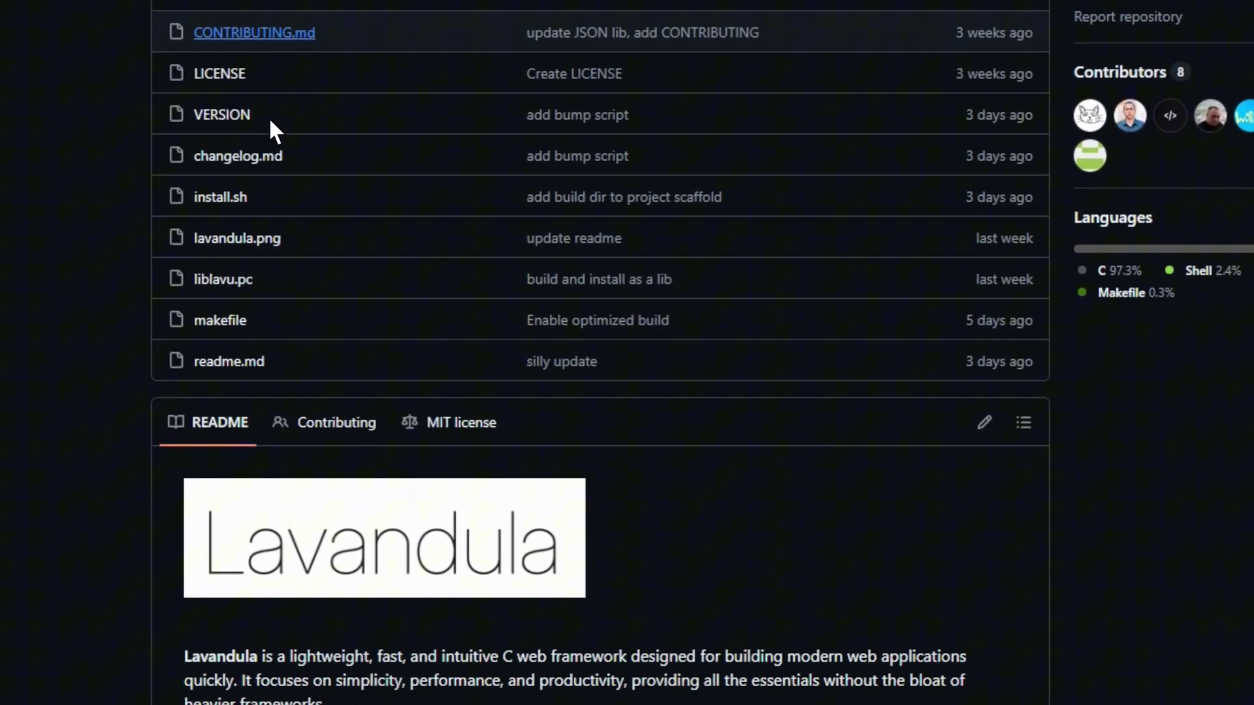
scroll(269, 123, down, 2)
scroll(273, 123, down, 2)
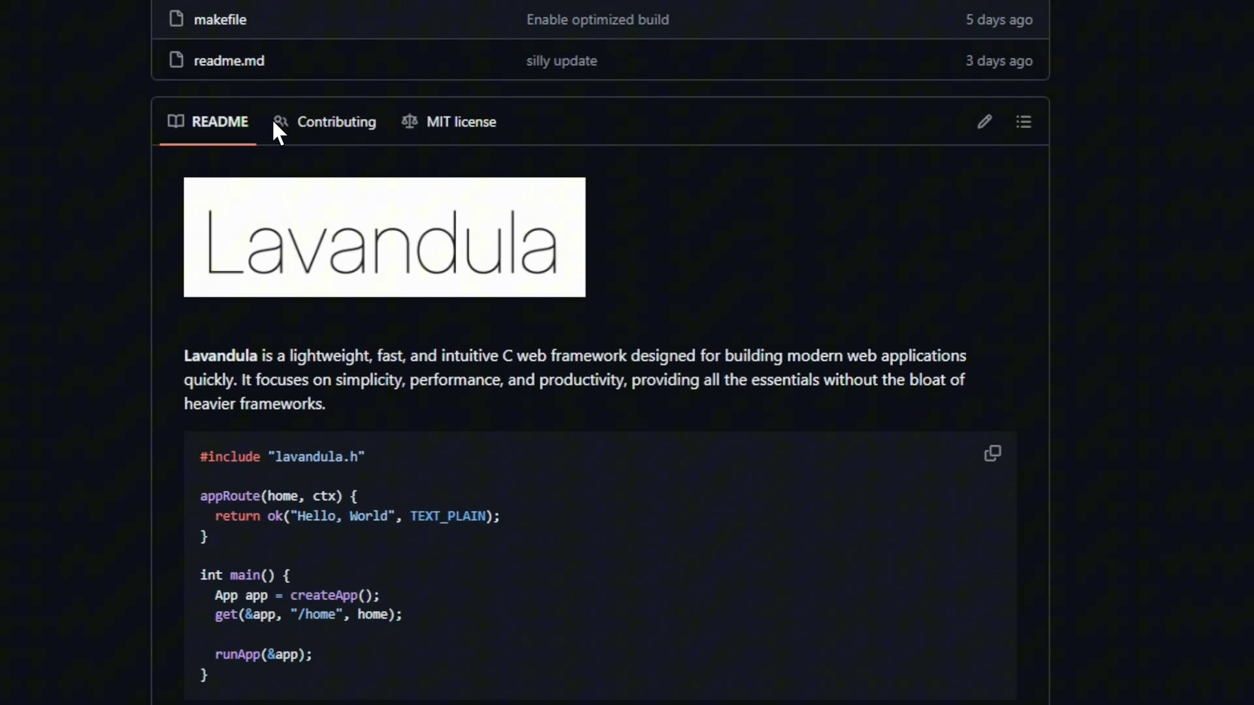
scroll(343, 140, down, 2)
scroll(349, 150, down, 2)
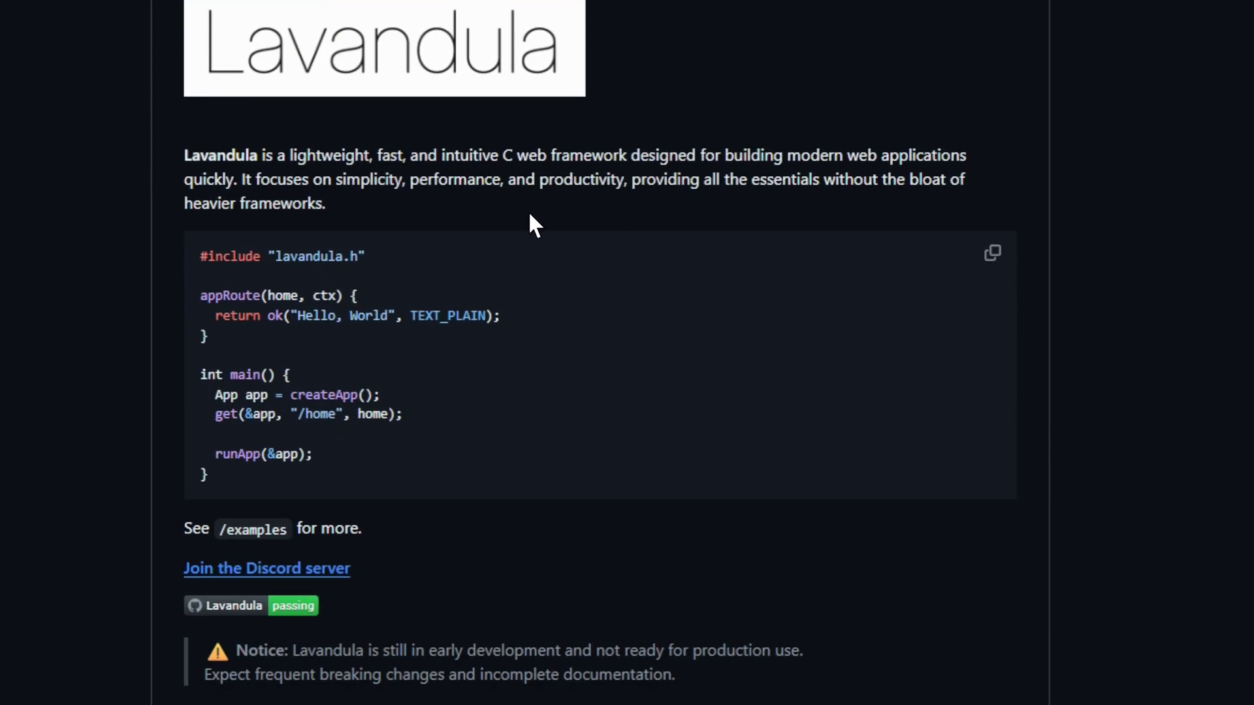
scroll(440, 216, down, 2)
scroll(431, 216, down, 2)
scroll(382, 222, down, 2)
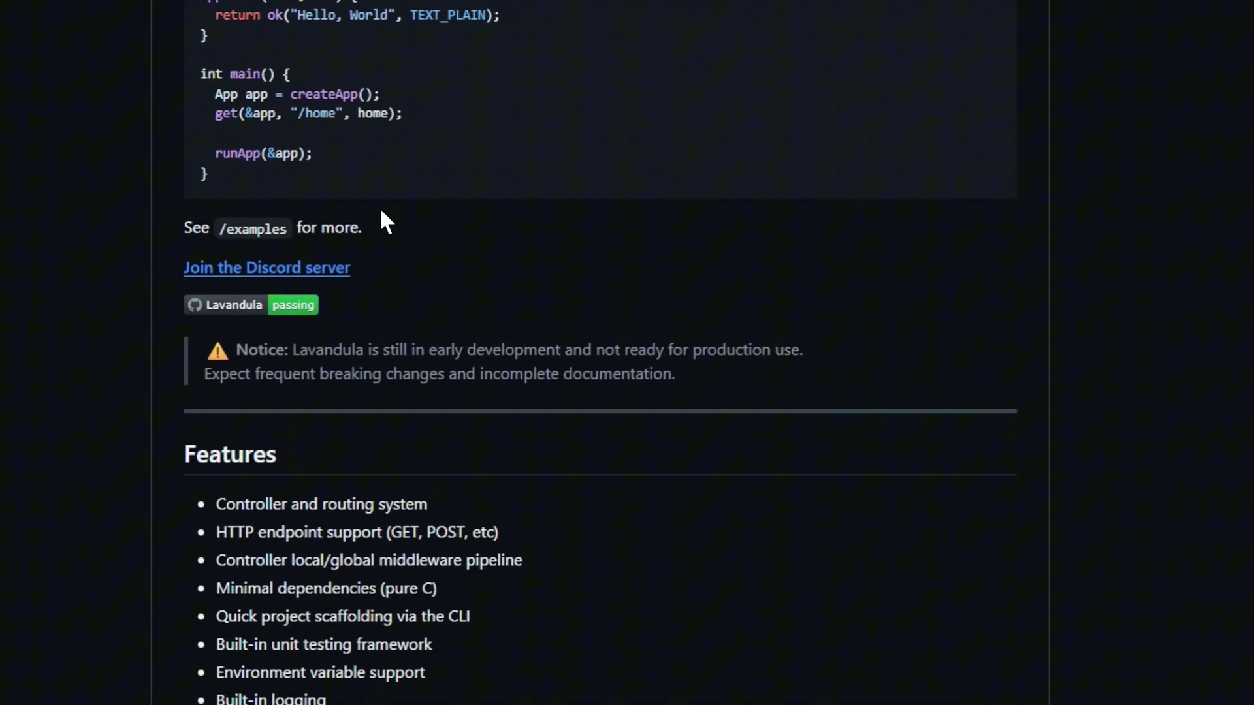
scroll(350, 261, down, 2)
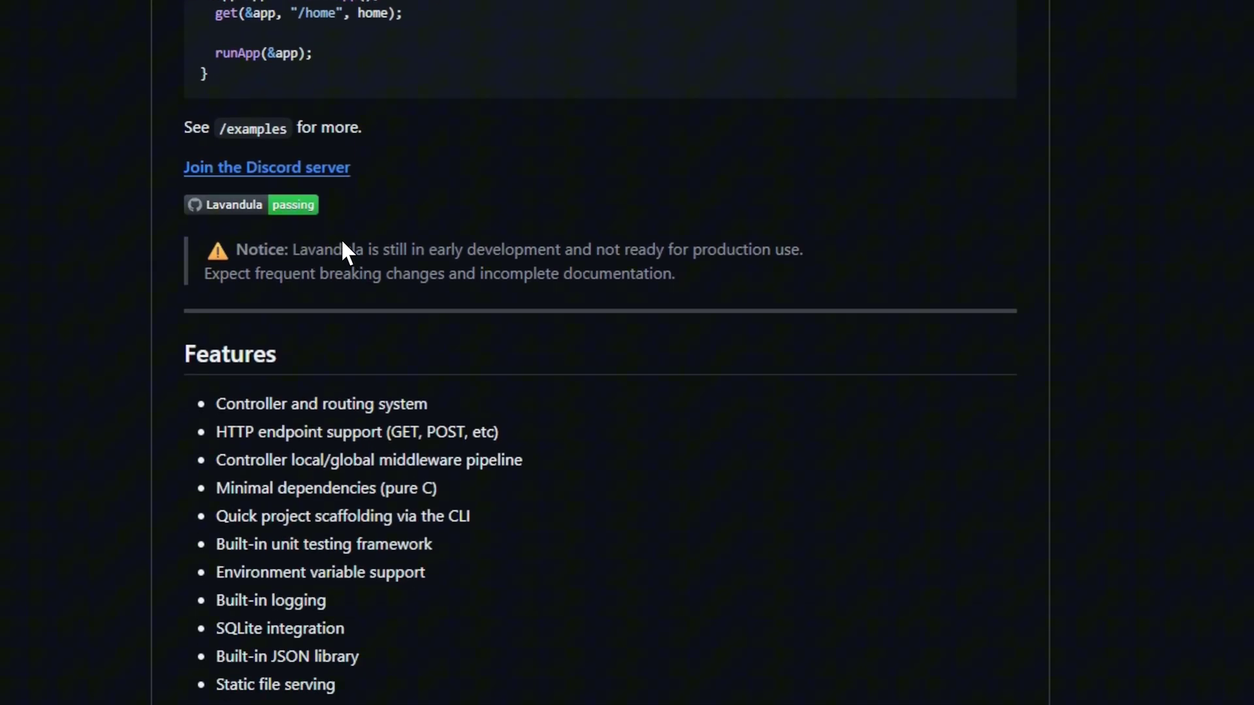
scroll(298, 242, down, 3)
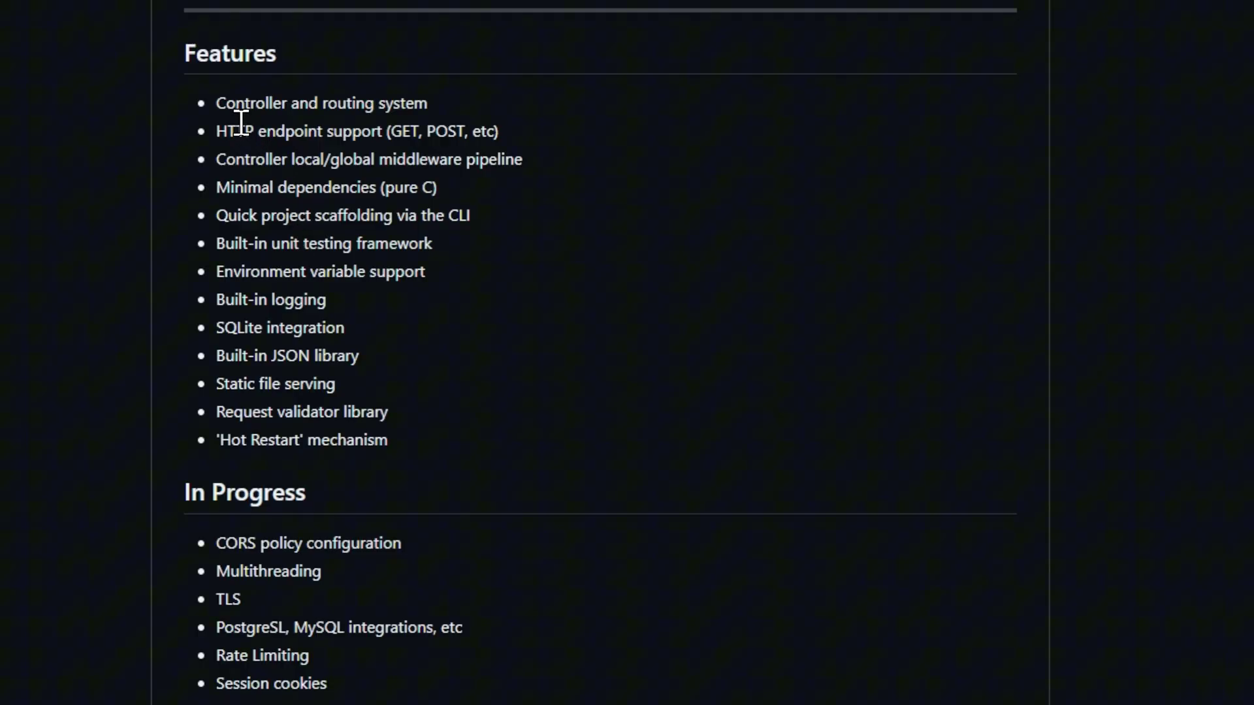
scroll(235, 107, down, 1)
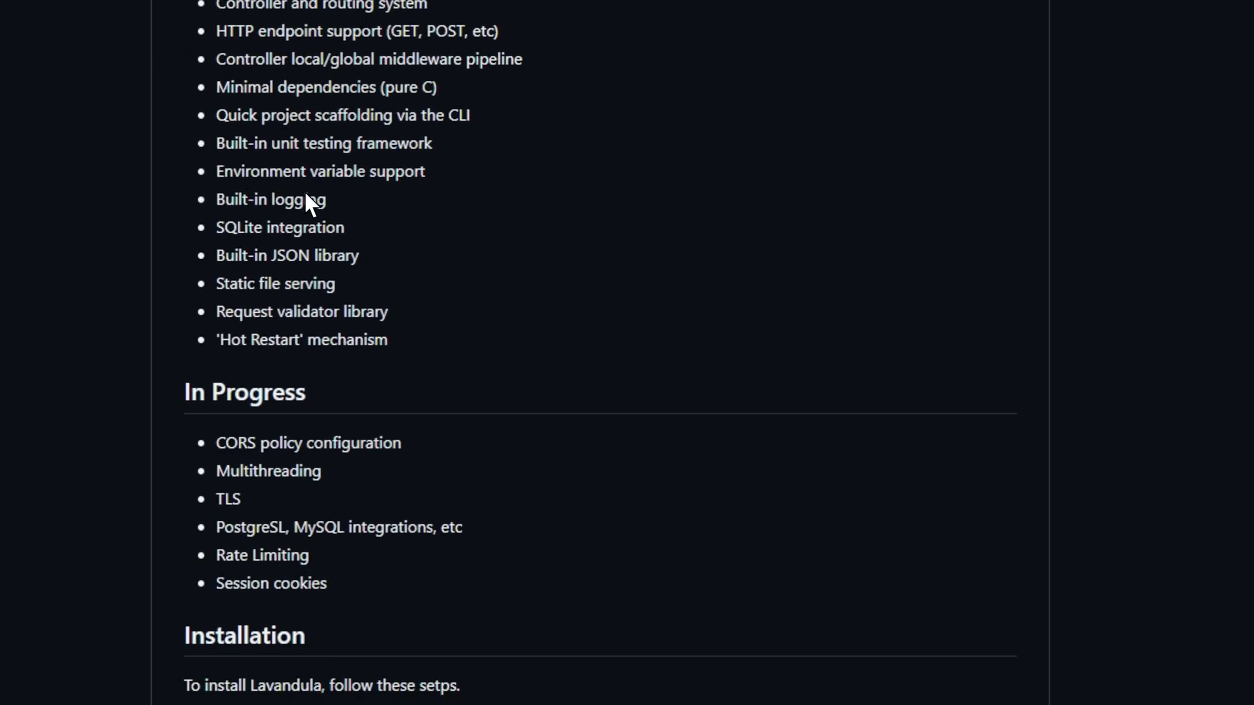
scroll(297, 309, down, 2)
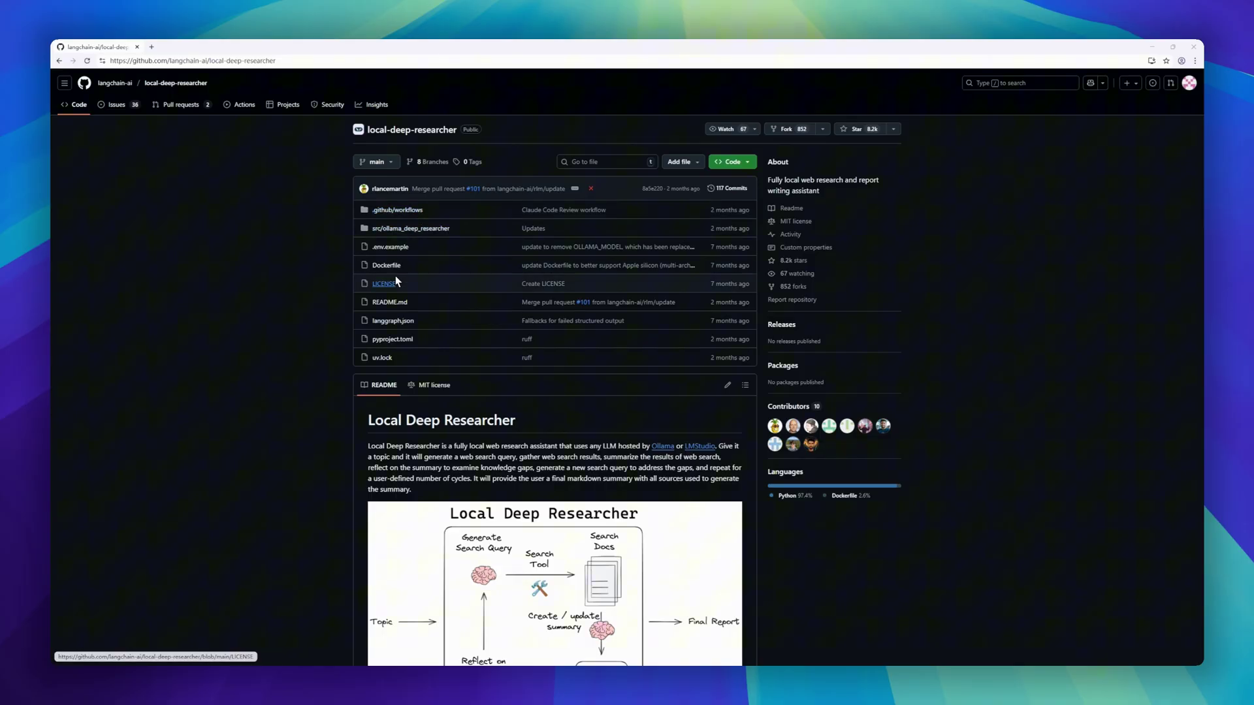
scroll(395, 282, down, 1)
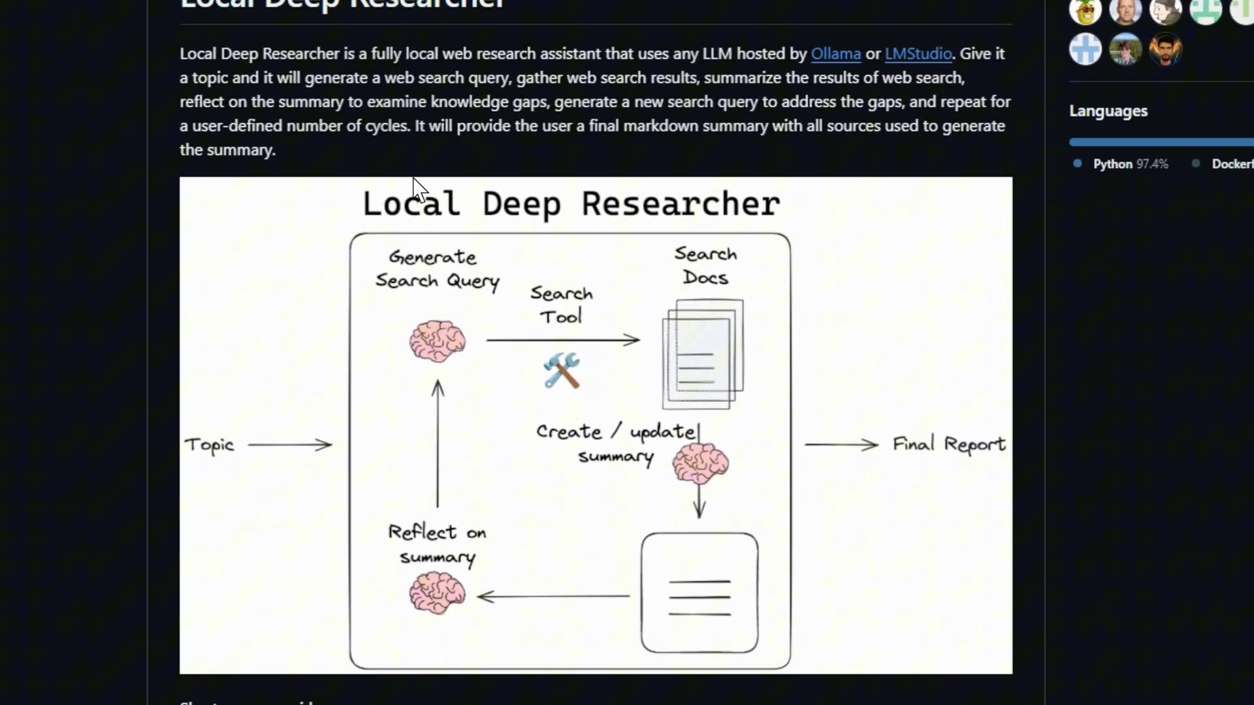
scroll(448, 168, down, 2)
scroll(448, 167, down, 2)
scroll(448, 167, down, 2)
scroll(447, 168, down, 2)
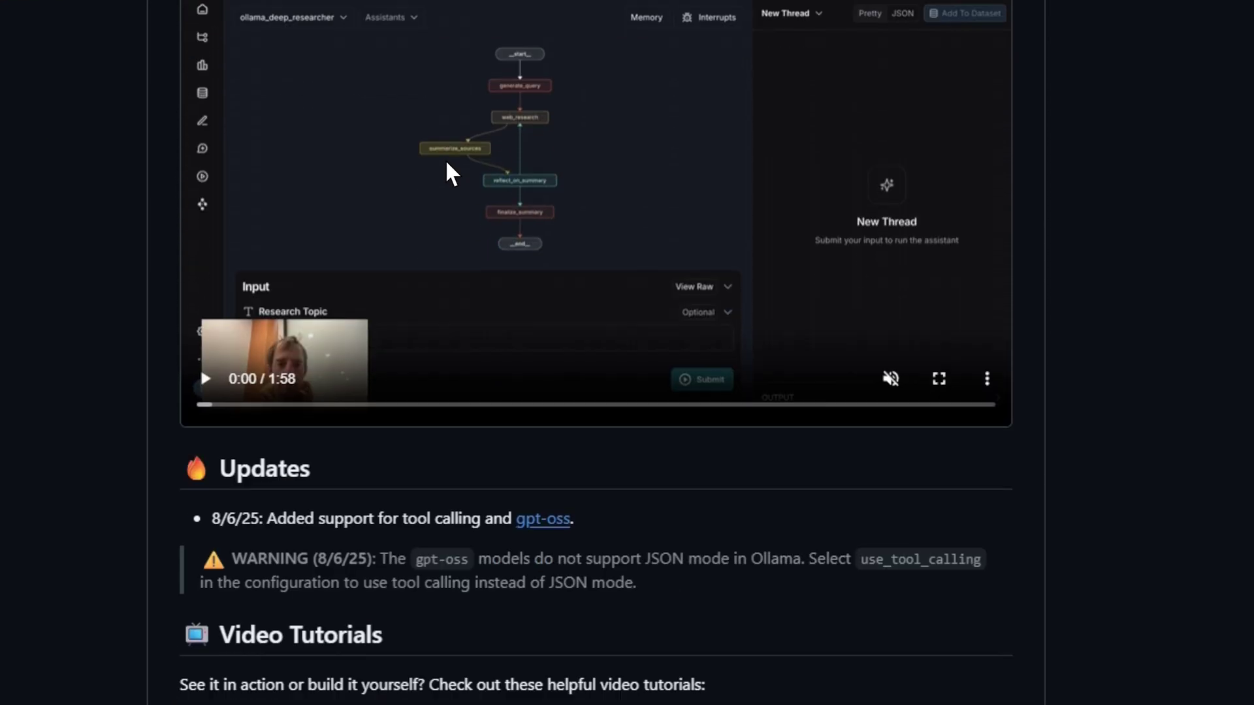
scroll(447, 174, down, 2)
scroll(448, 167, down, 1)
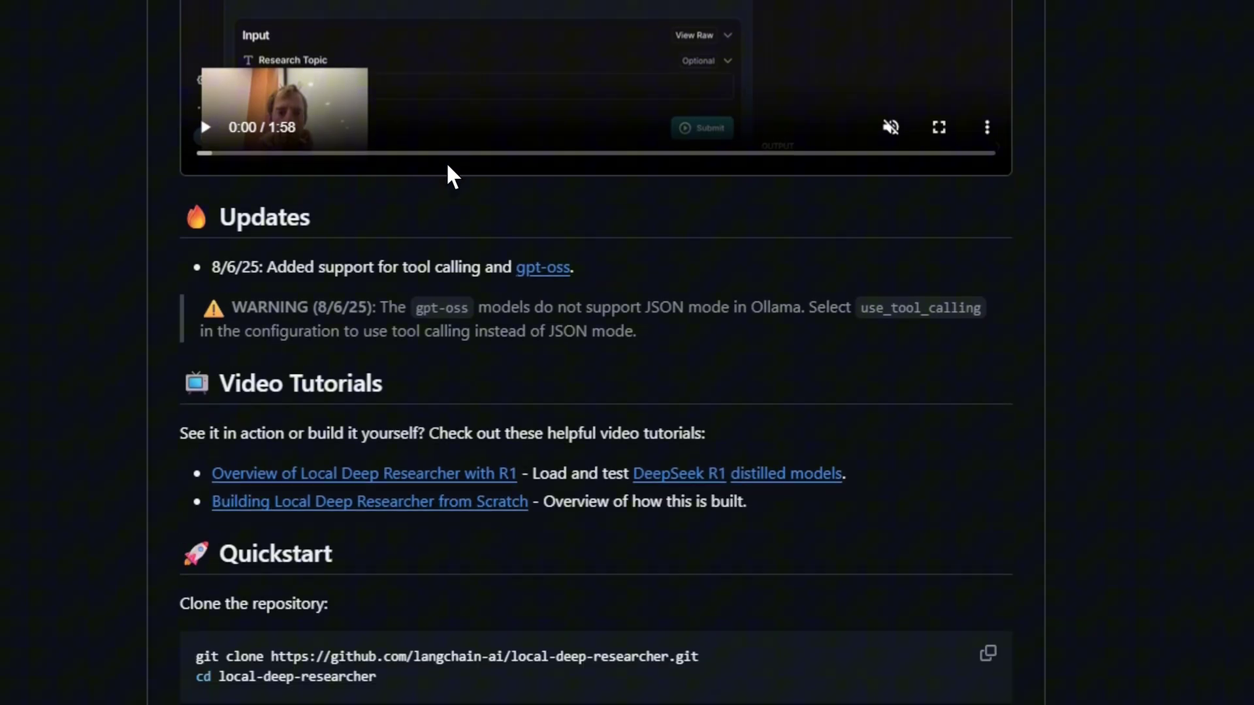
scroll(446, 167, down, 5)
scroll(447, 167, down, 3)
scroll(447, 167, down, 3)
scroll(448, 167, down, 3)
scroll(447, 167, down, 3)
scroll(448, 167, down, 3)
scroll(448, 167, down, 3)
scroll(448, 167, down, 2)
scroll(448, 167, down, 4)
scroll(447, 166, down, 3)
scroll(447, 167, down, 2)
scroll(448, 167, down, 3)
scroll(448, 167, down, 1)
scroll(448, 166, down, 4)
scroll(448, 166, down, 4)
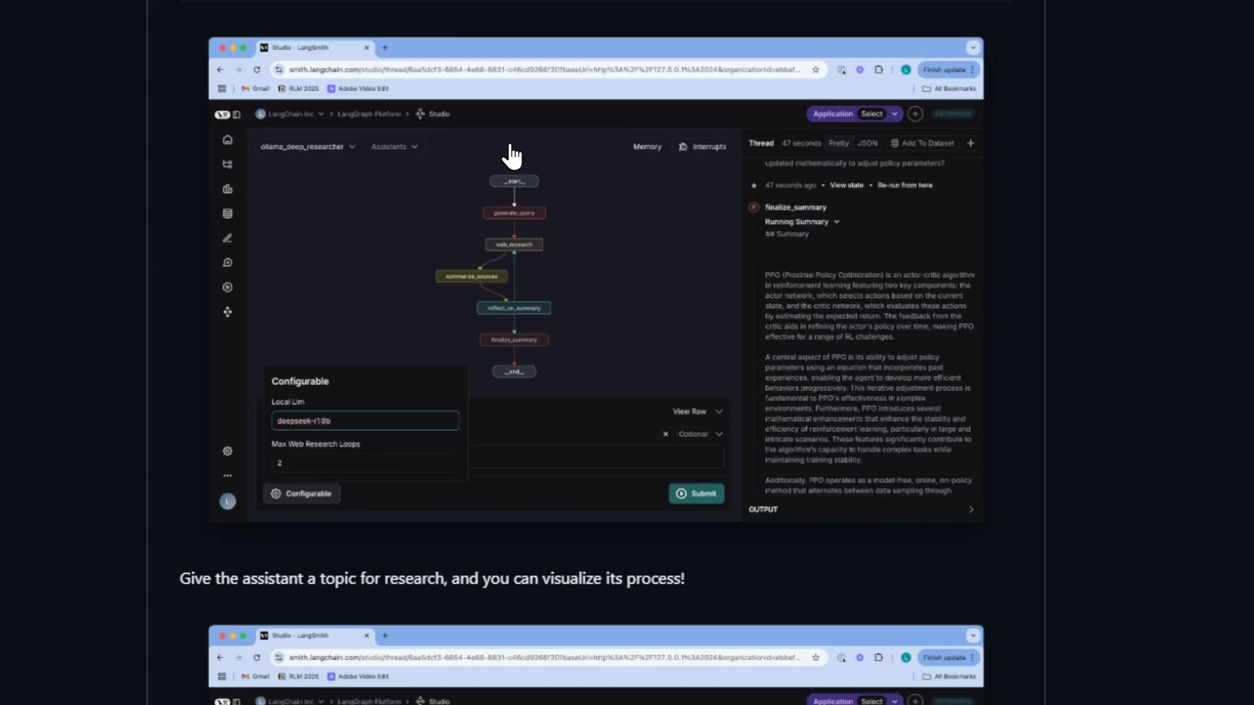
scroll(637, 279, down, 3)
scroll(643, 270, down, 1)
scroll(644, 270, down, 2)
scroll(644, 269, down, 2)
scroll(644, 270, down, 4)
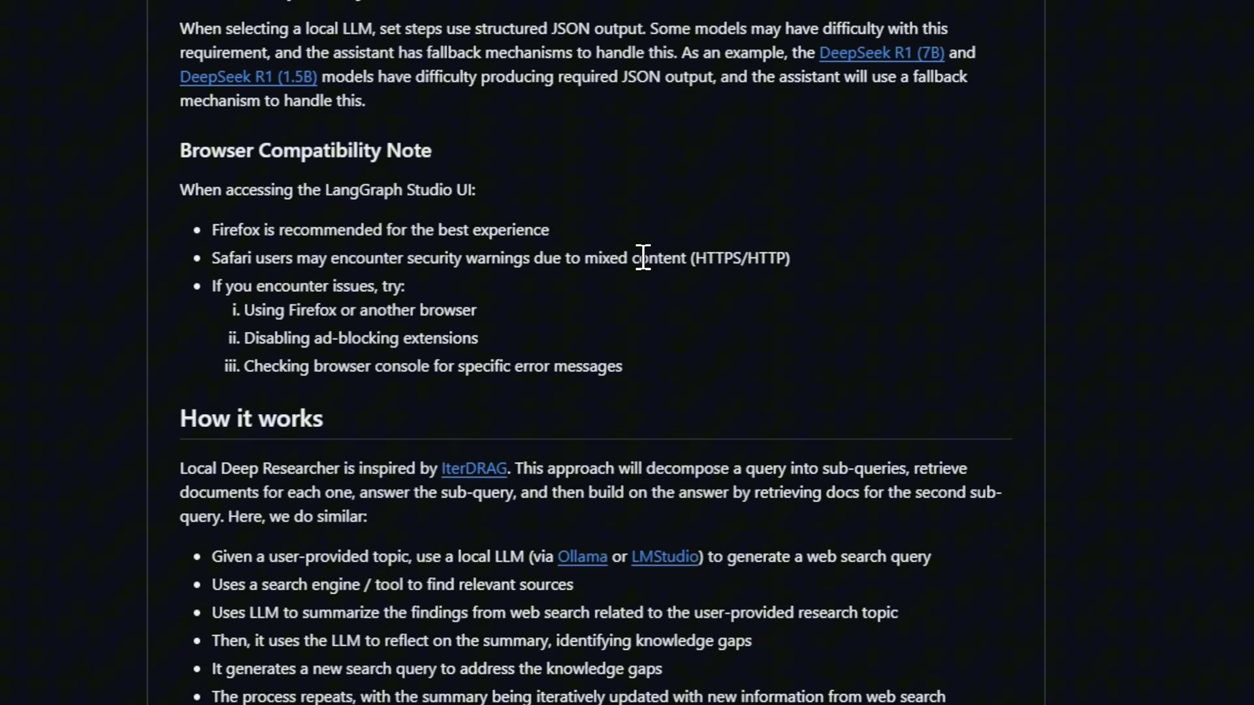
scroll(642, 258, down, 3)
scroll(643, 258, down, 4)
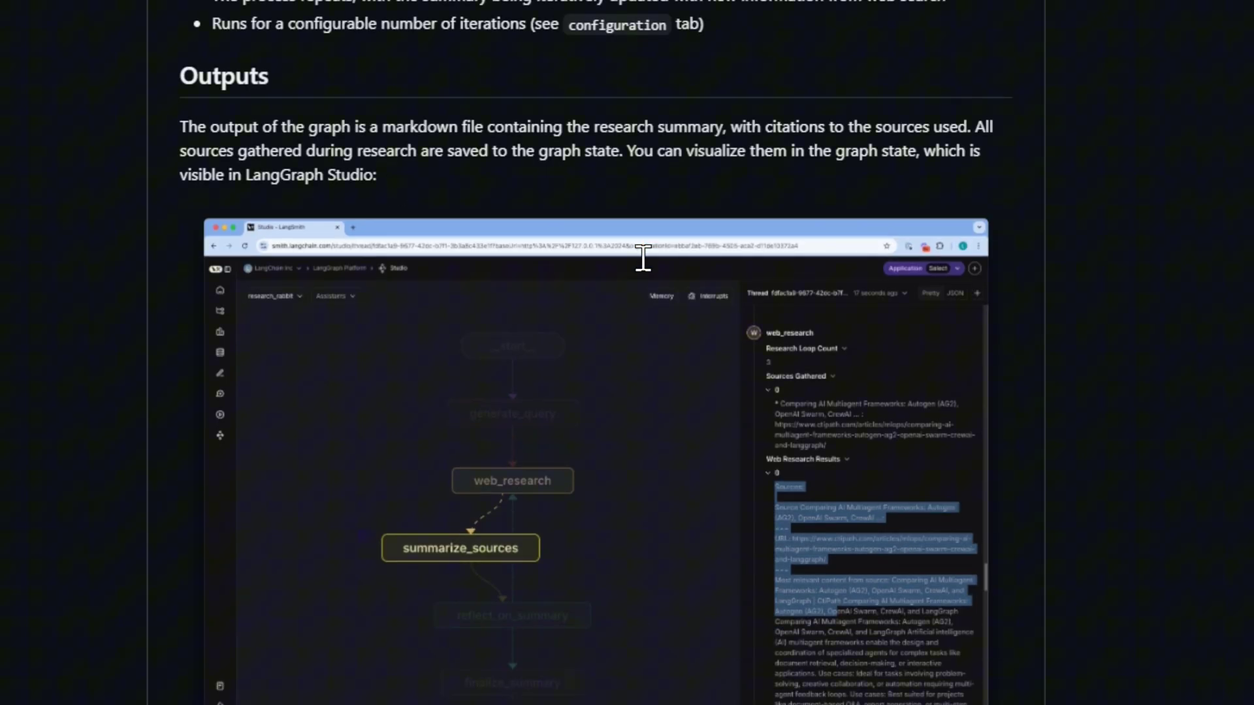
scroll(643, 257, down, 5)
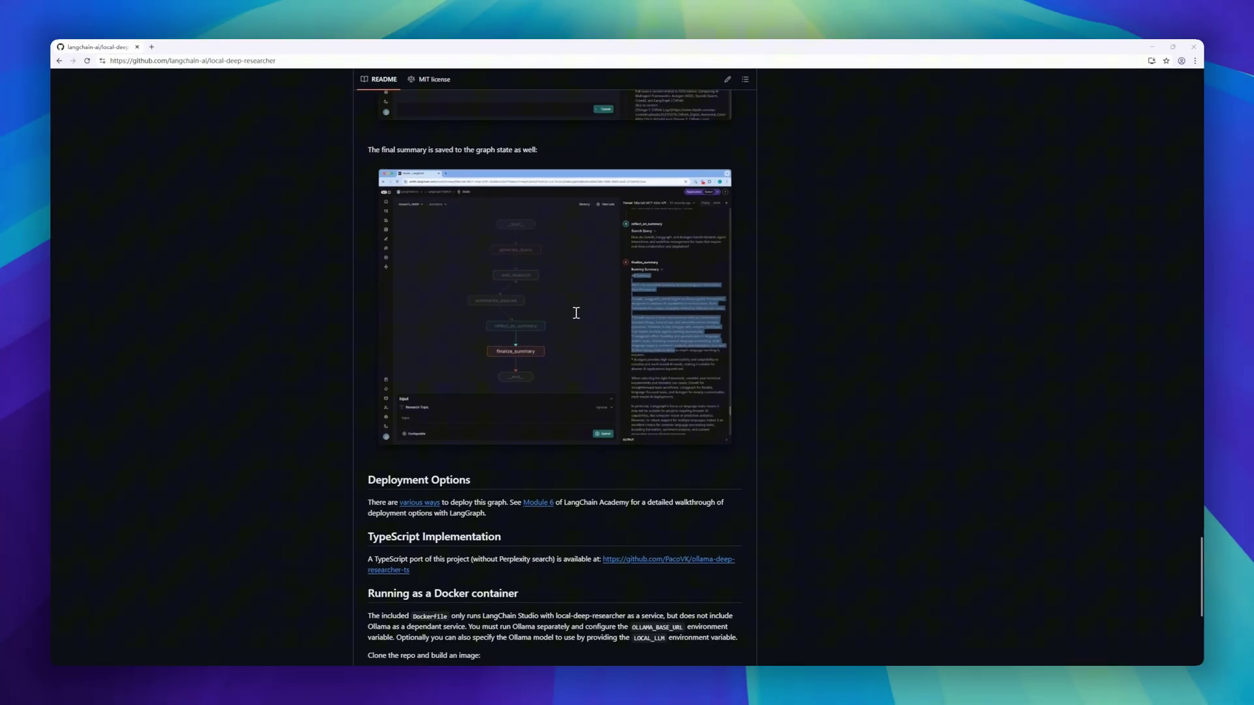
scroll(576, 313, down, 2)
scroll(577, 316, down, 3)
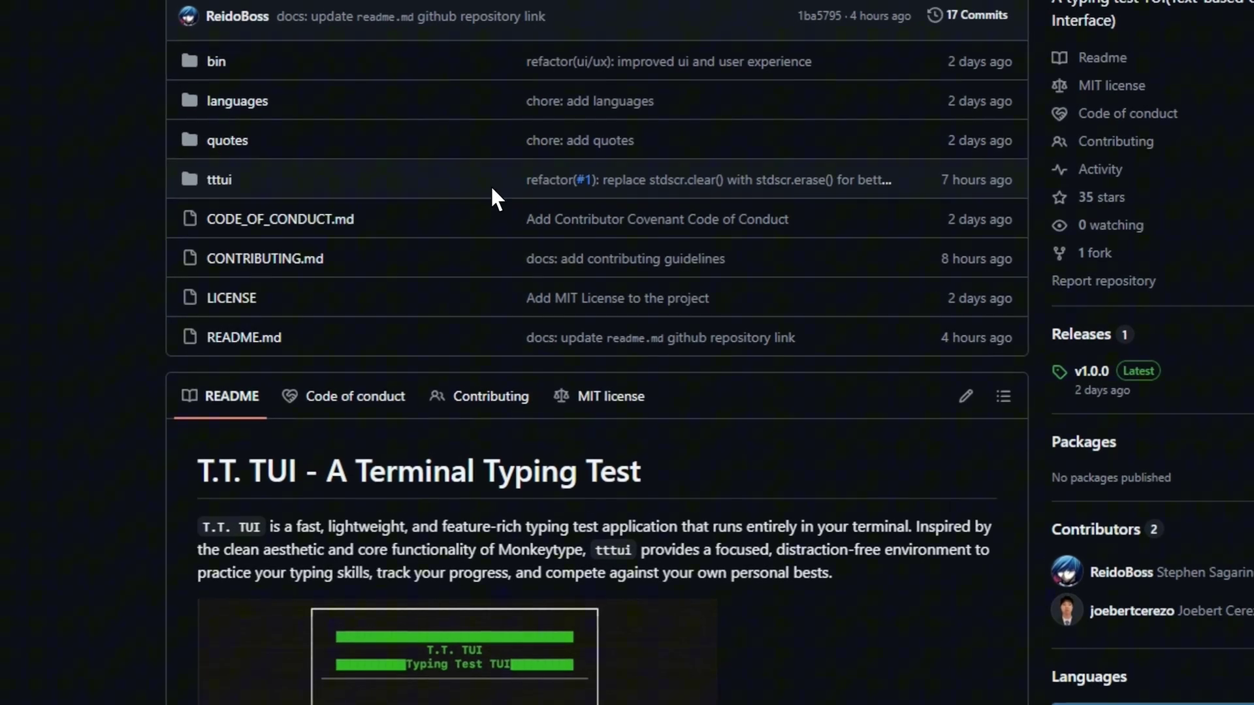
scroll(499, 343, down, 1)
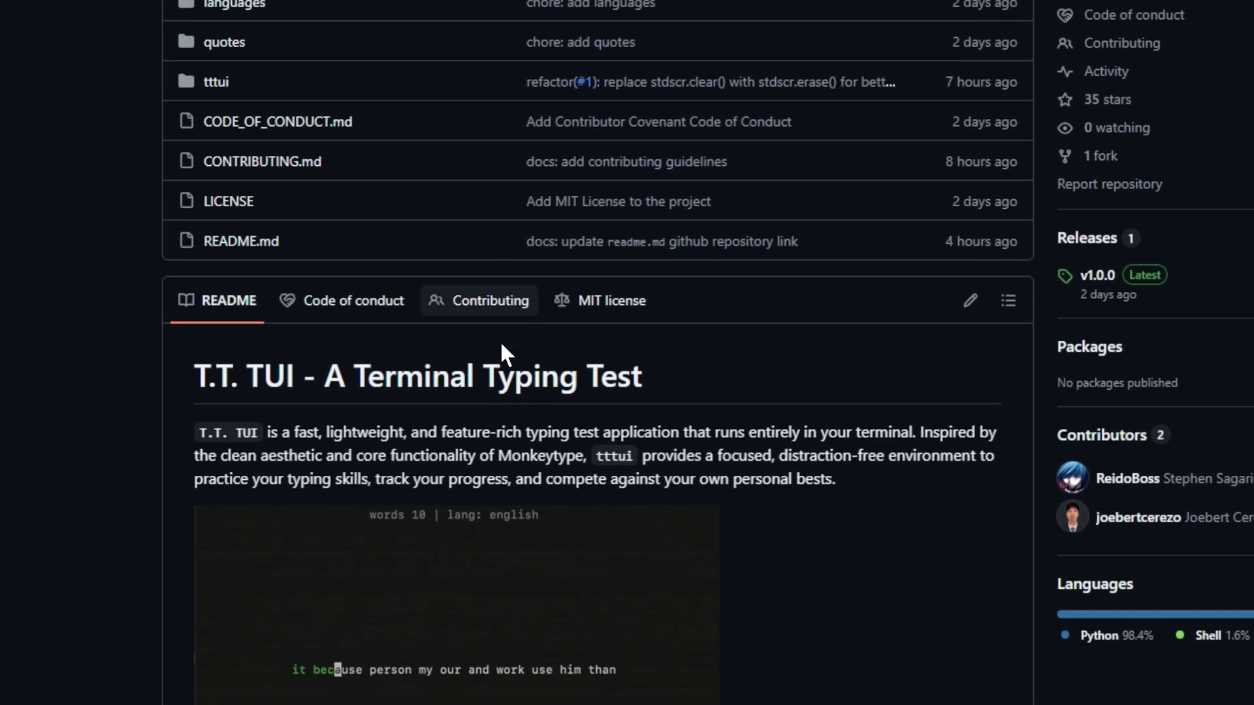
scroll(501, 347, down, 3)
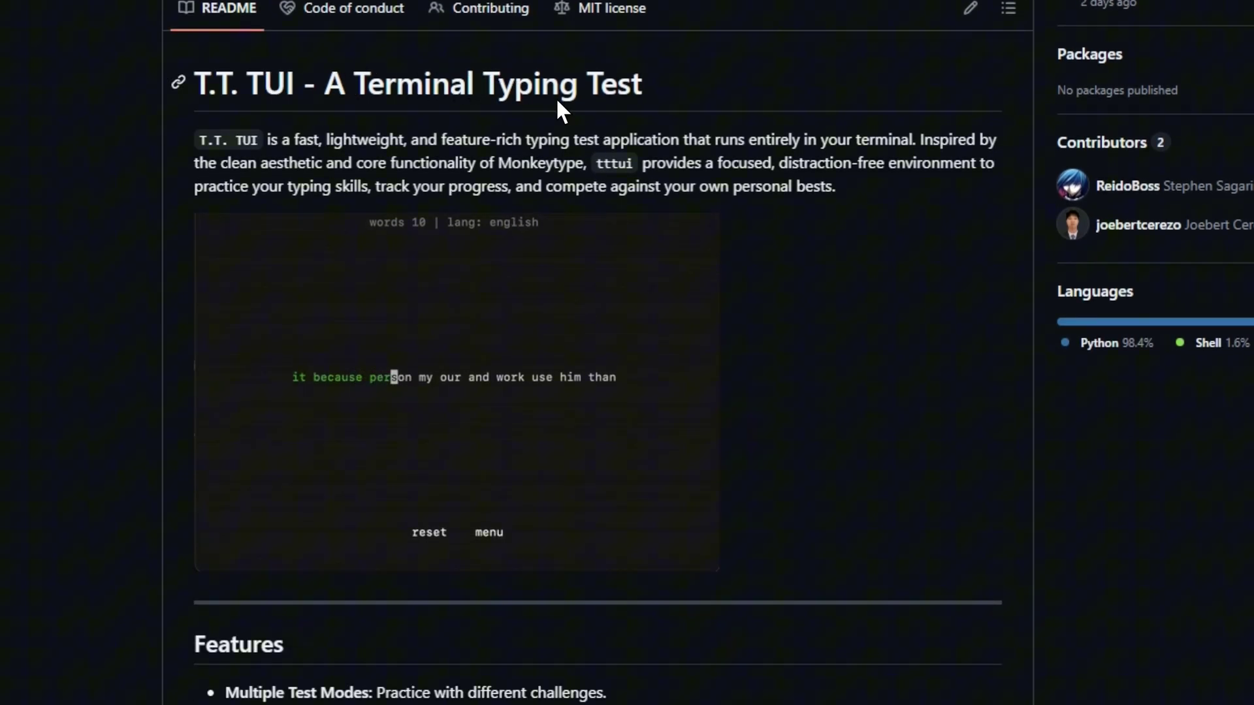
scroll(801, 223, down, 1)
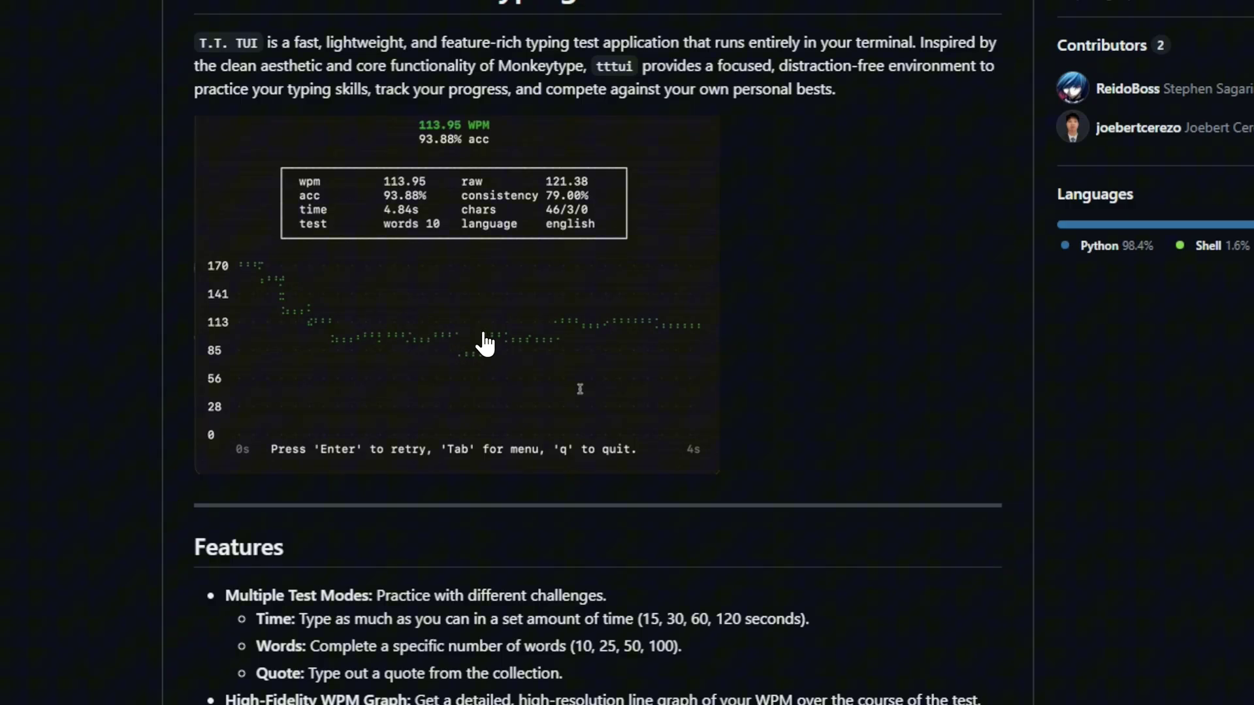
scroll(733, 350, down, 1)
scroll(732, 350, down, 3)
scroll(733, 350, down, 1)
scroll(734, 355, down, 3)
scroll(737, 354, down, 2)
scroll(732, 357, down, 2)
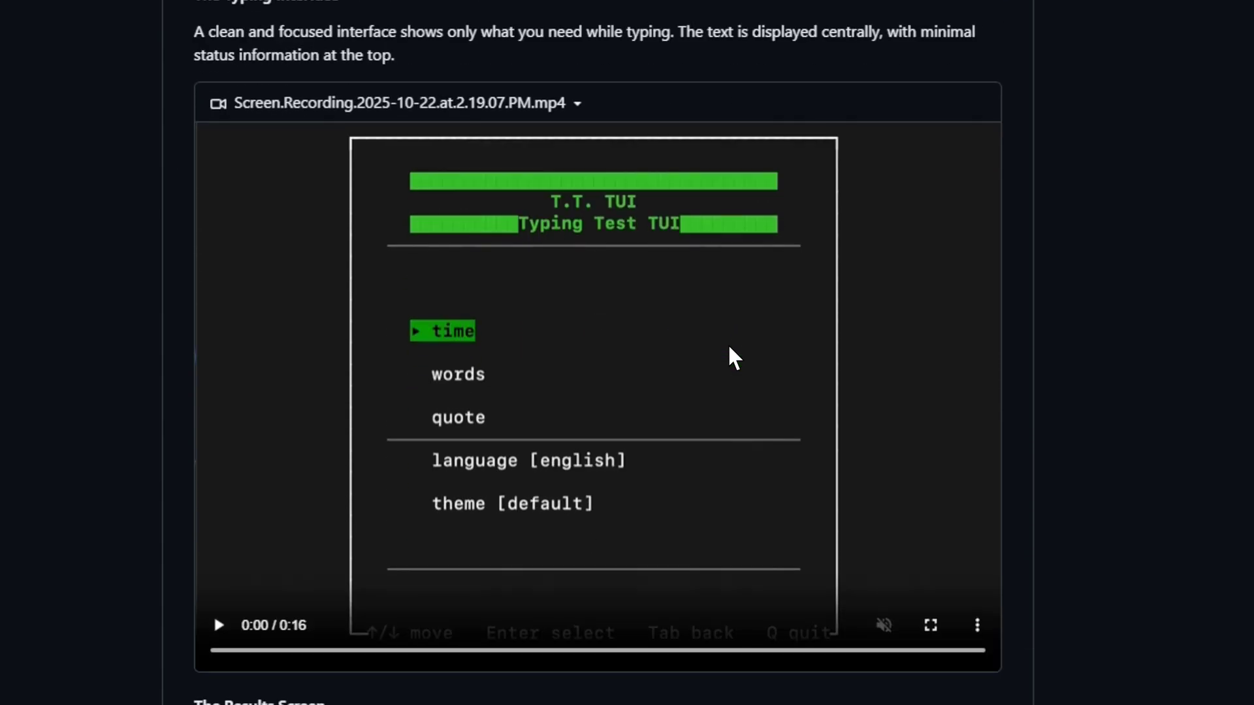
scroll(730, 358, down, 1)
Step: Play the embedded tttui typing-test showcase video
click(222, 471)
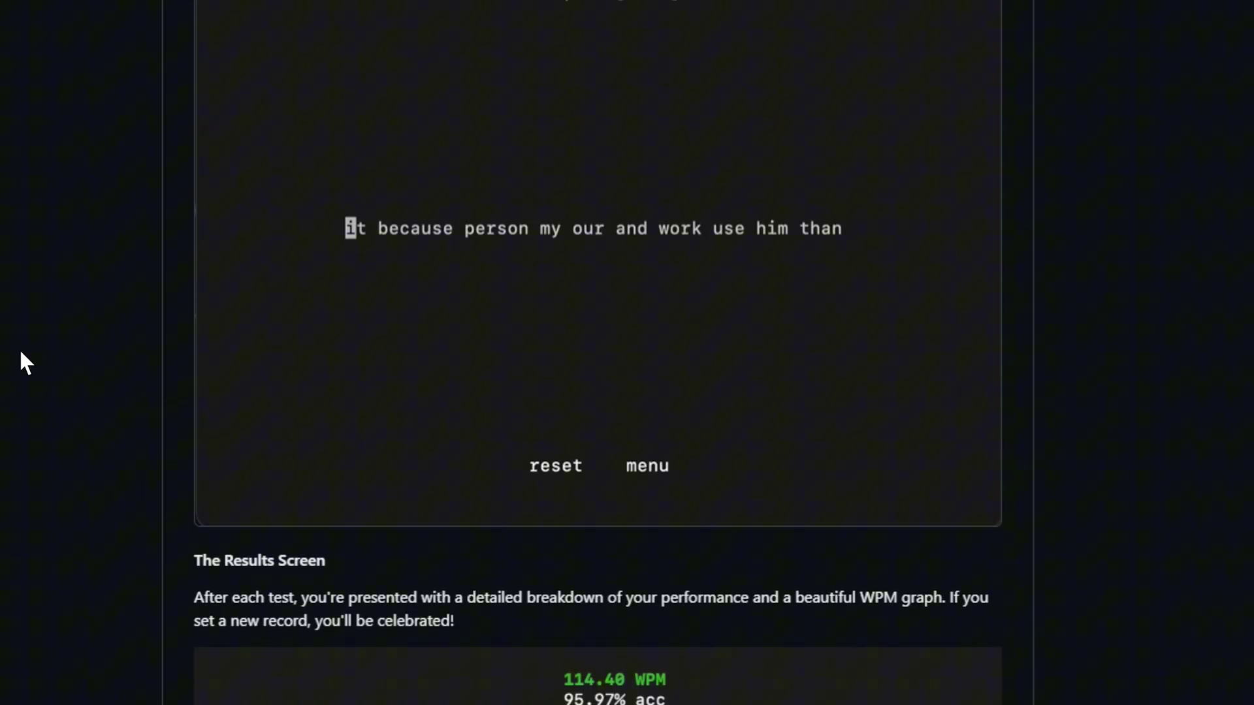
scroll(21, 353, down, 1)
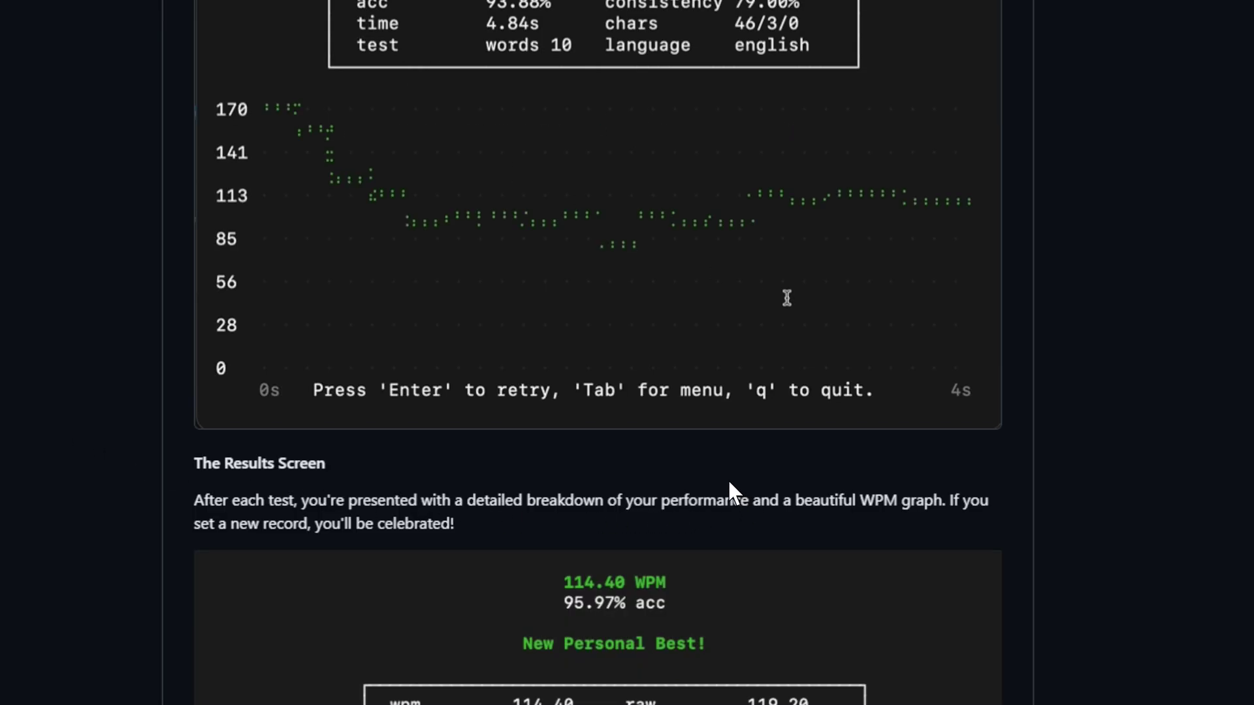
scroll(727, 479, down, 2)
scroll(727, 483, down, 2)
scroll(613, 412, down, 1)
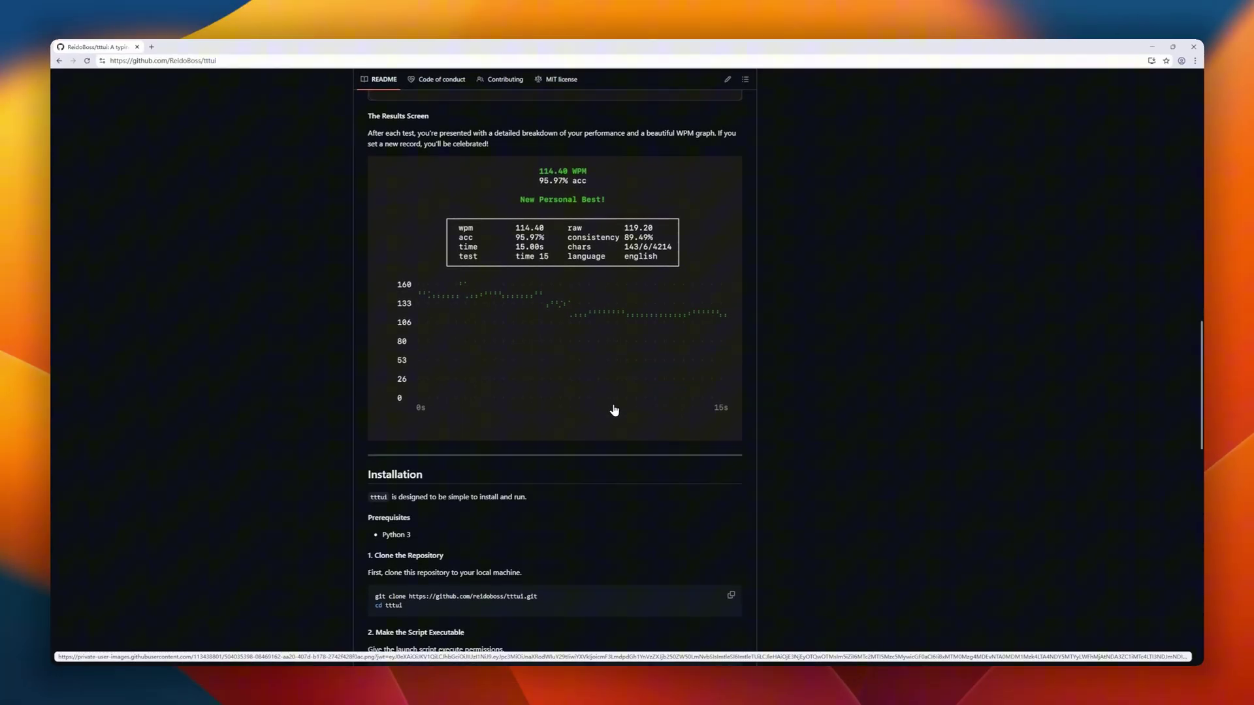
scroll(495, 342, down, 1)
scroll(491, 336, down, 1)
scroll(492, 338, down, 2)
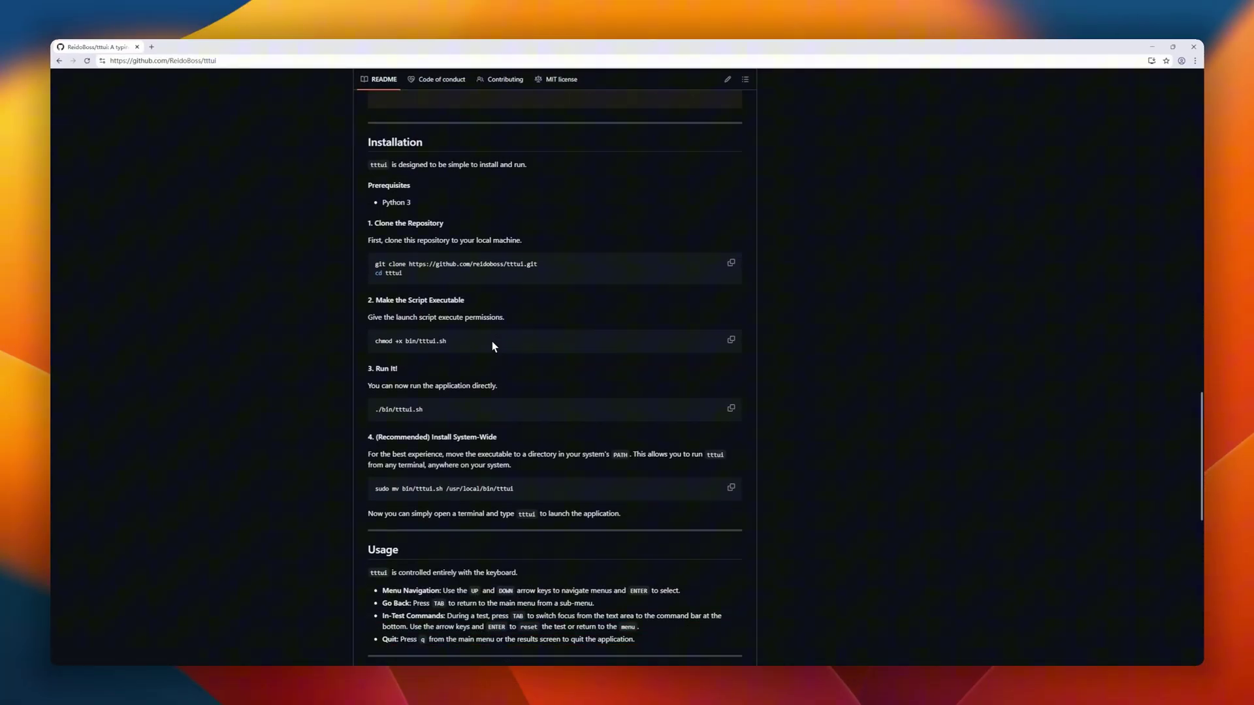
scroll(493, 342, down, 1)
scroll(493, 347, down, 2)
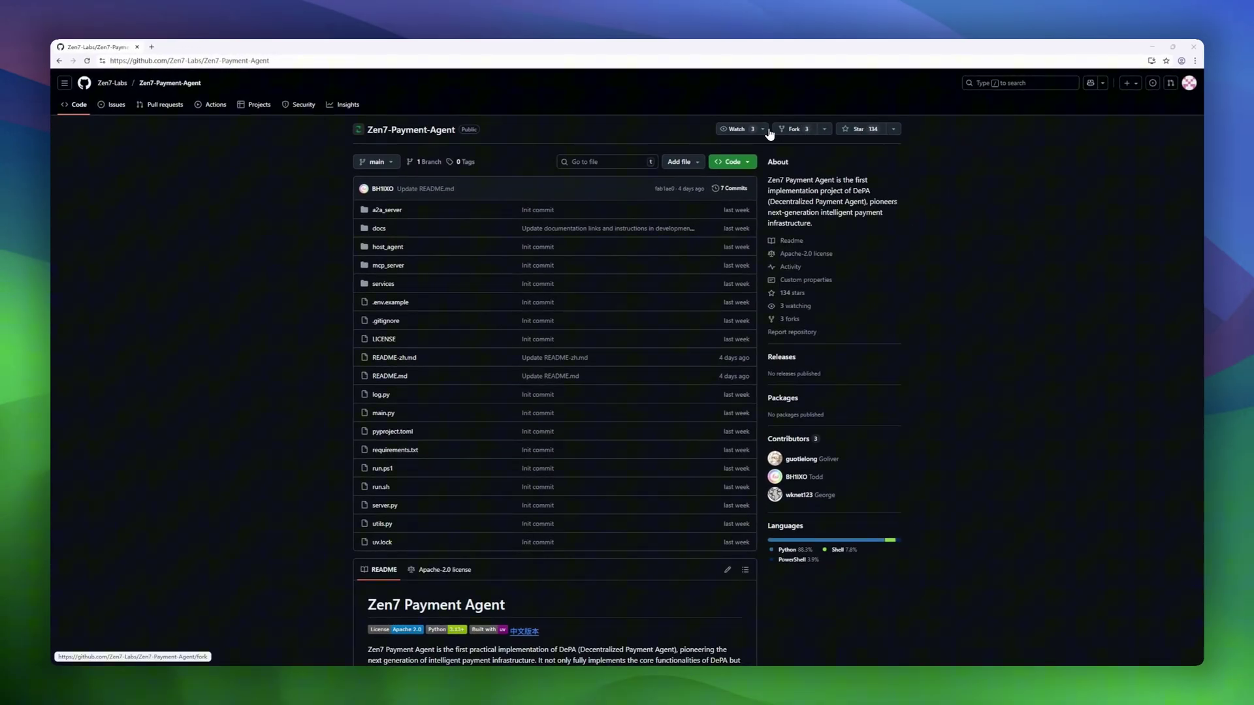
scroll(481, 269, down, 1)
scroll(480, 265, down, 1)
scroll(480, 265, down, 1)
scroll(481, 264, down, 2)
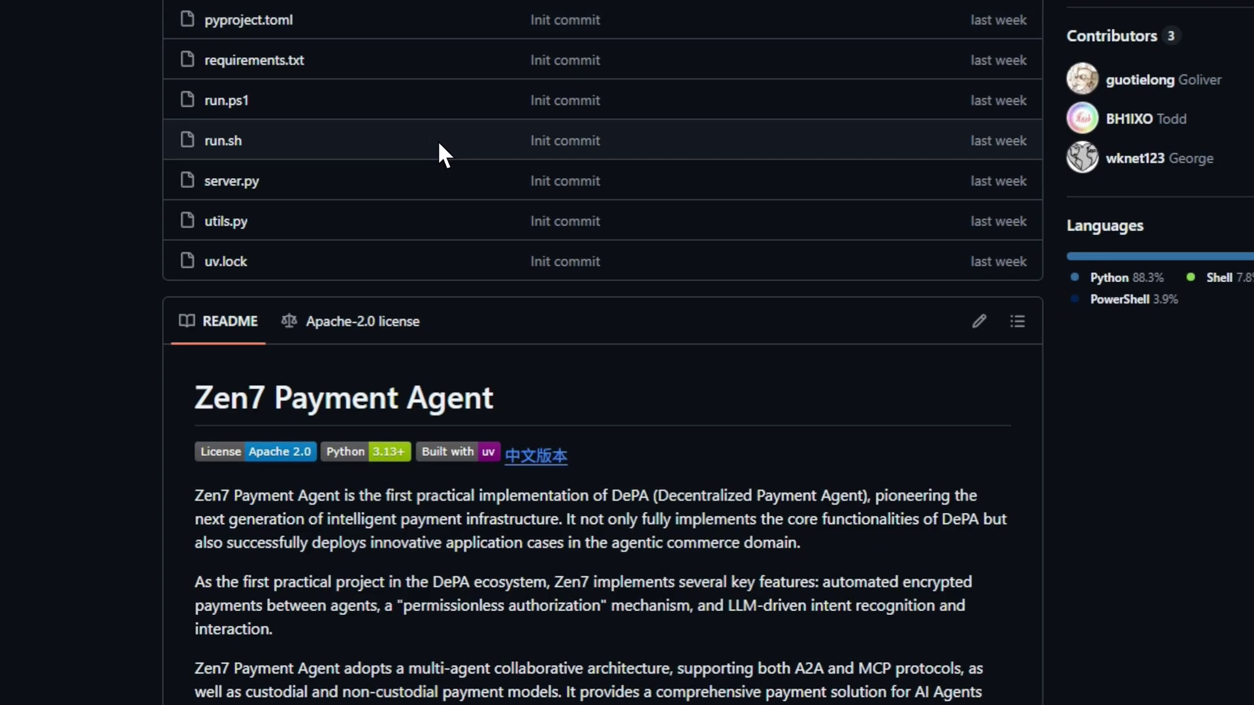
scroll(438, 140, down, 1)
scroll(438, 140, down, 1)
scroll(440, 142, down, 3)
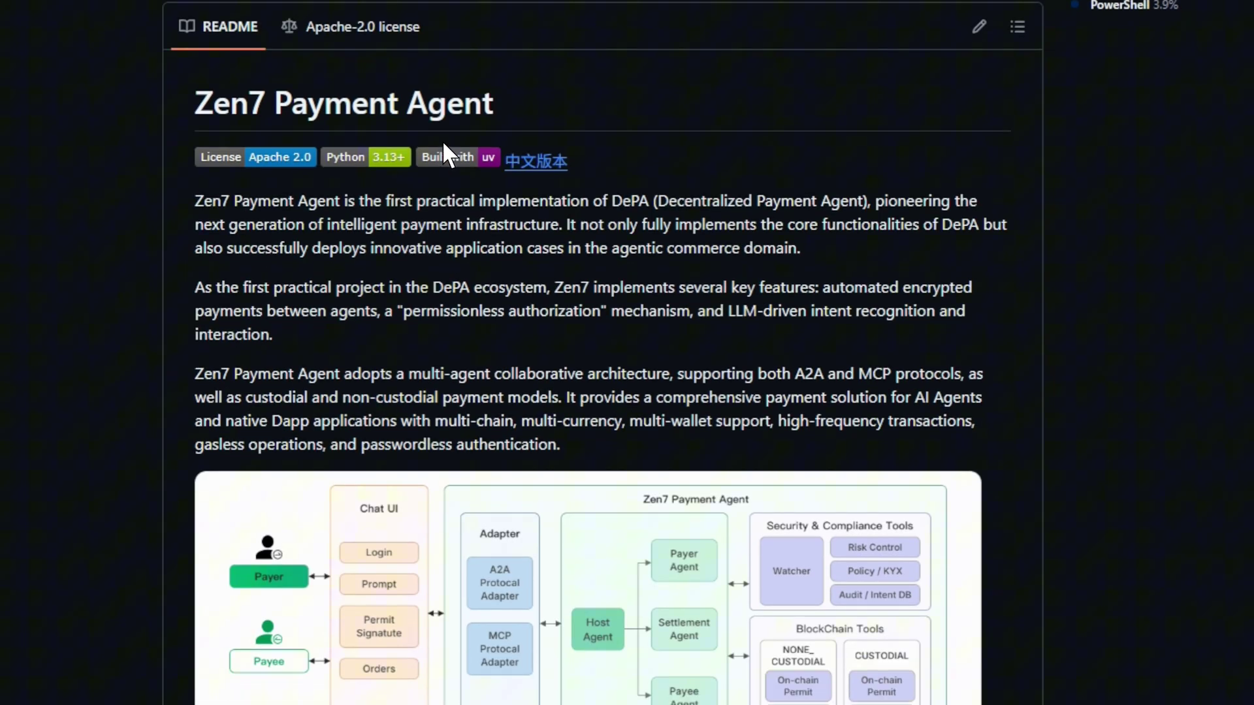
scroll(335, 69, down, 2)
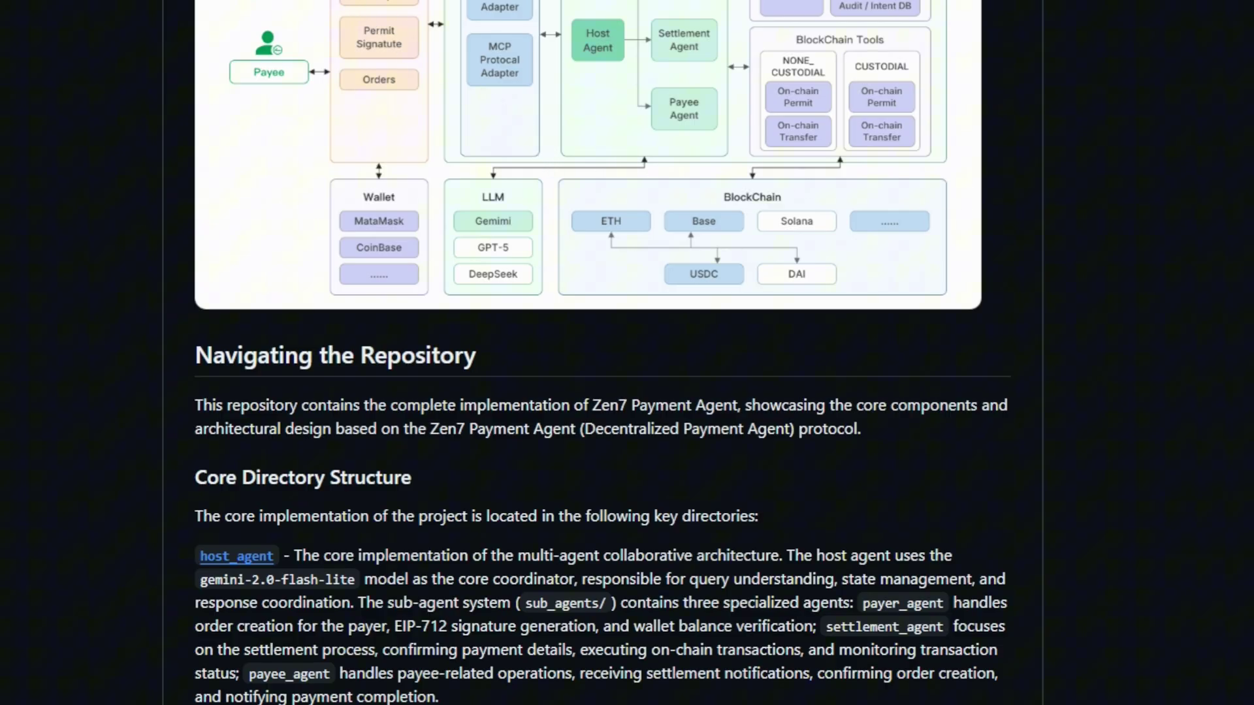
scroll(572, 270, down, 3)
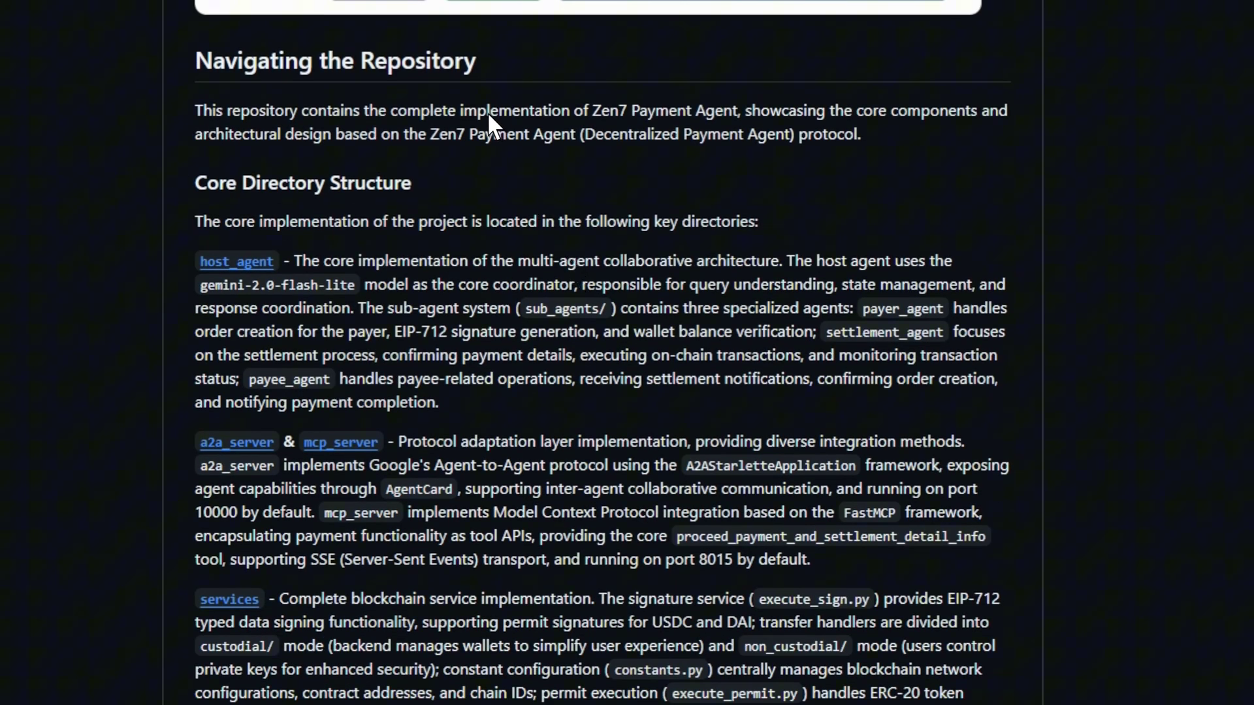
scroll(602, 189, down, 1)
scroll(617, 185, down, 1)
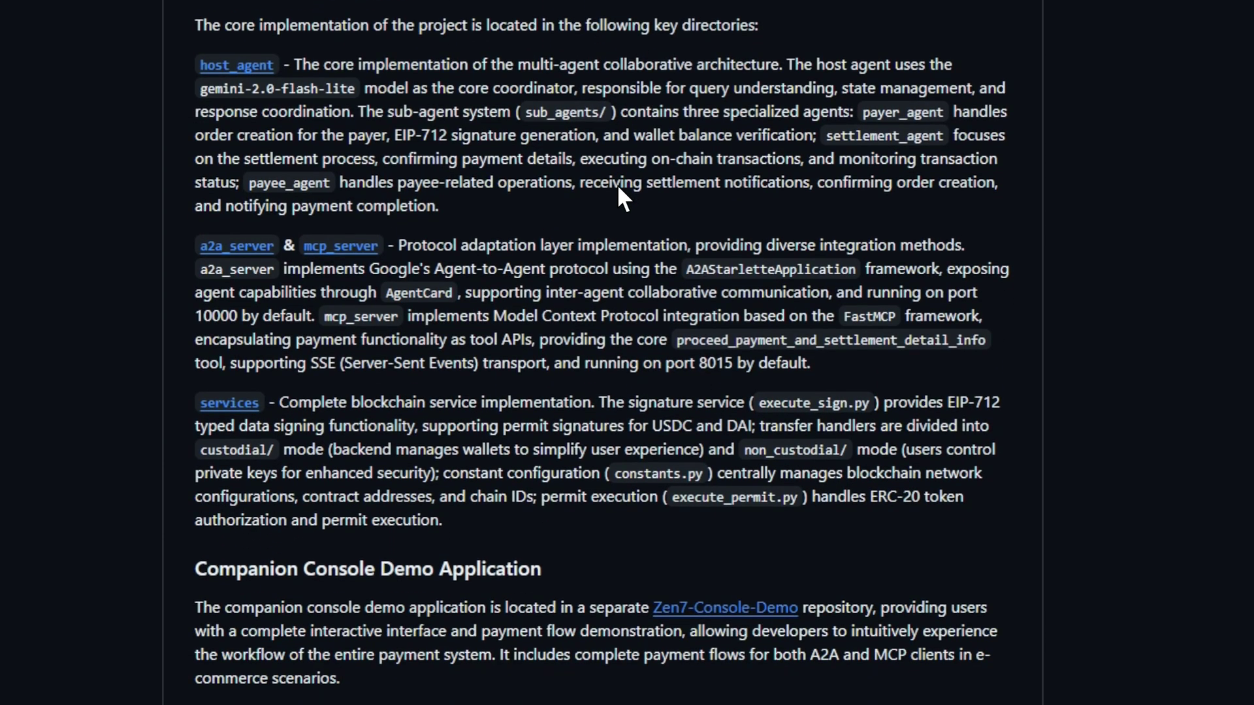
scroll(415, 212, down, 2)
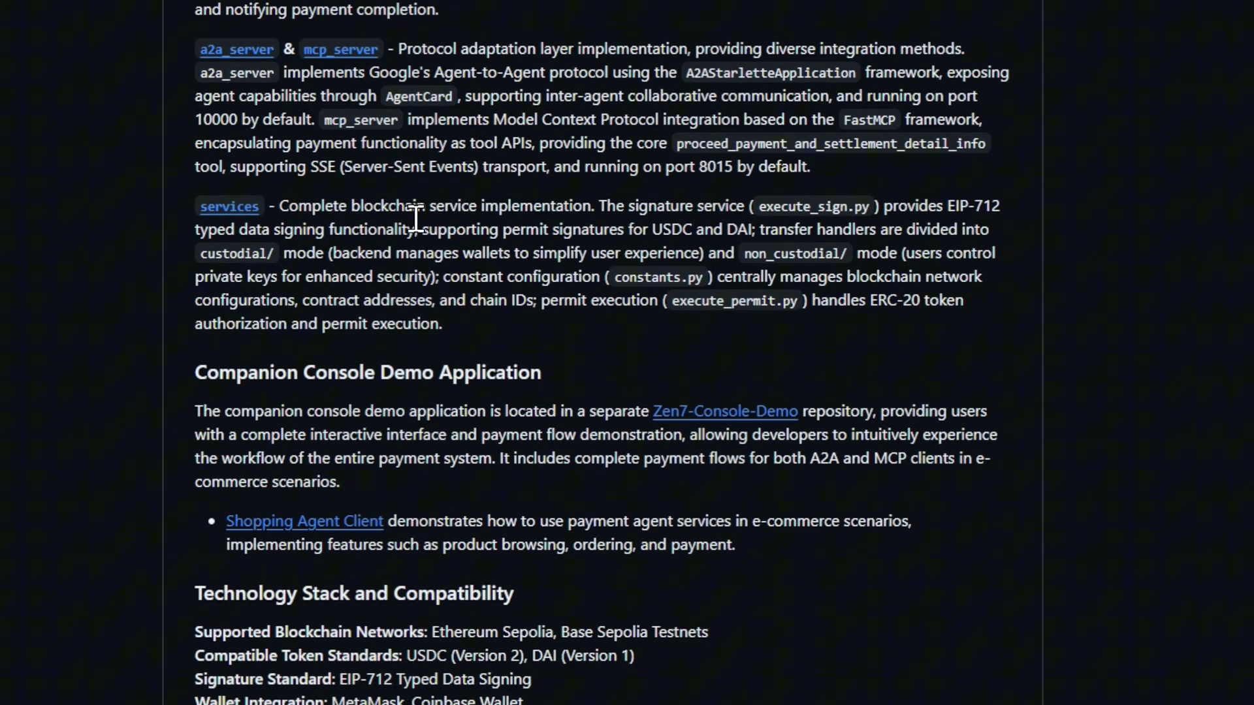
scroll(372, 215, down, 1)
scroll(361, 217, down, 2)
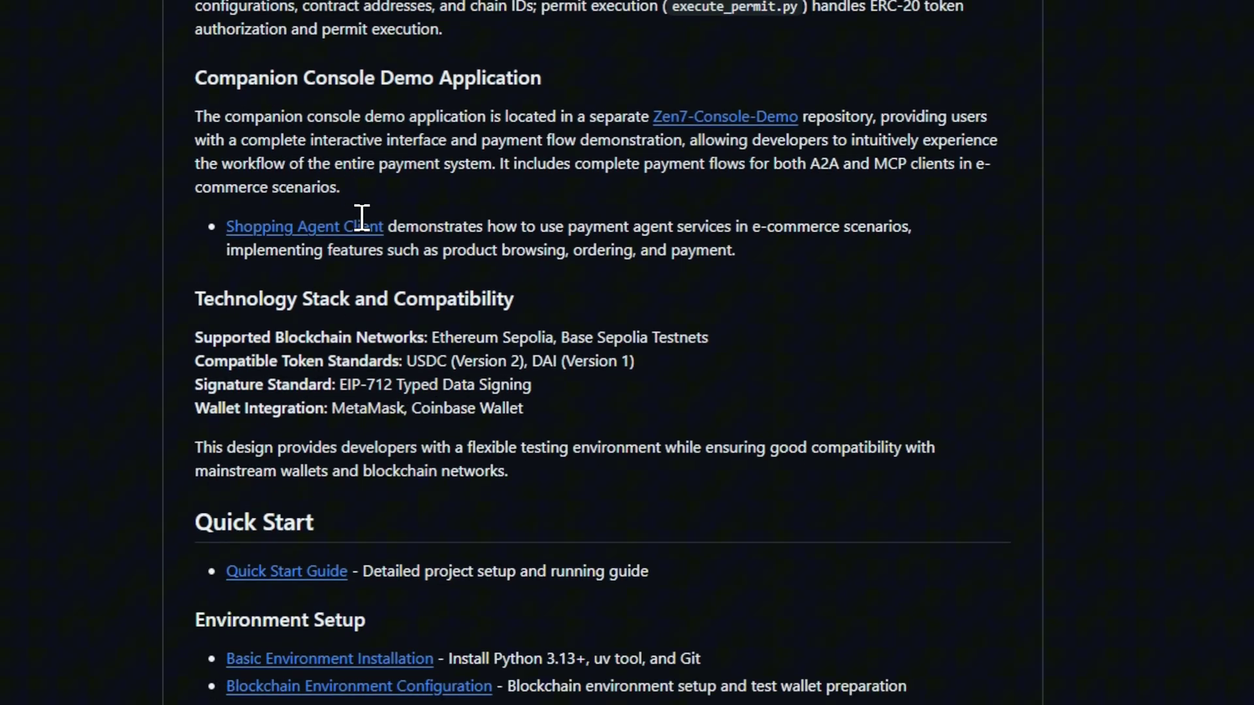
scroll(481, 217, down, 4)
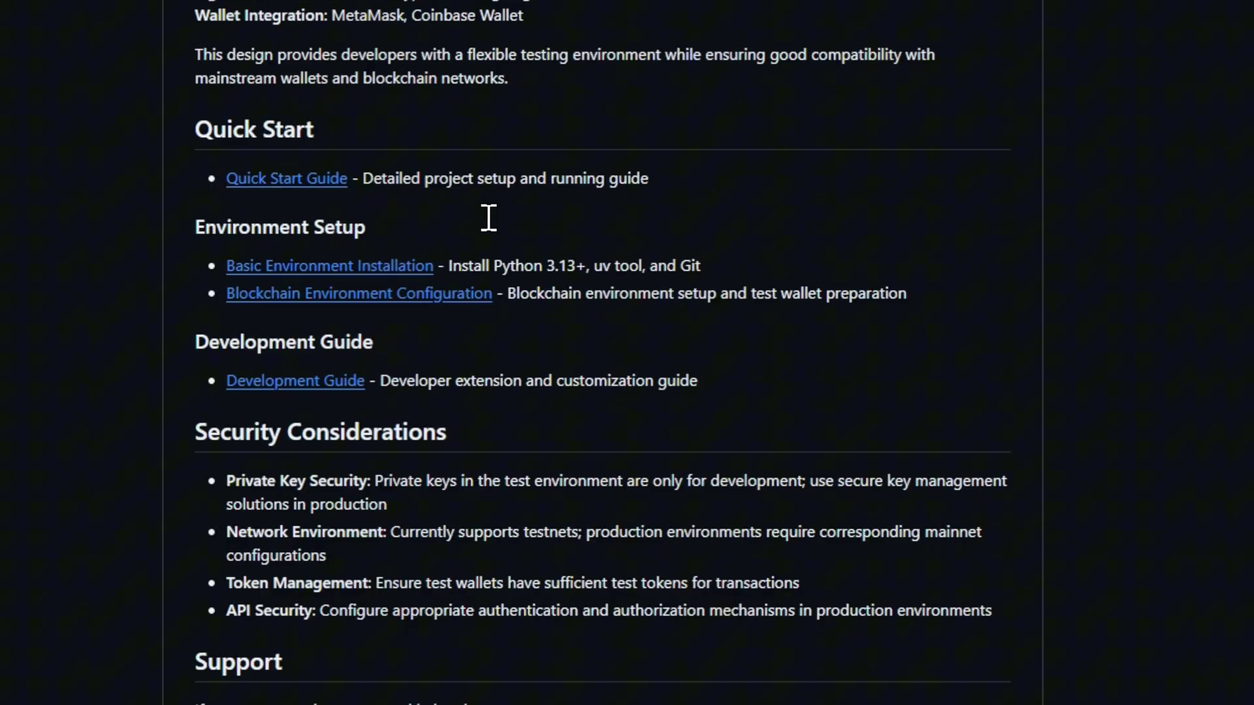
scroll(489, 218, down, 2)
scroll(489, 218, down, 1)
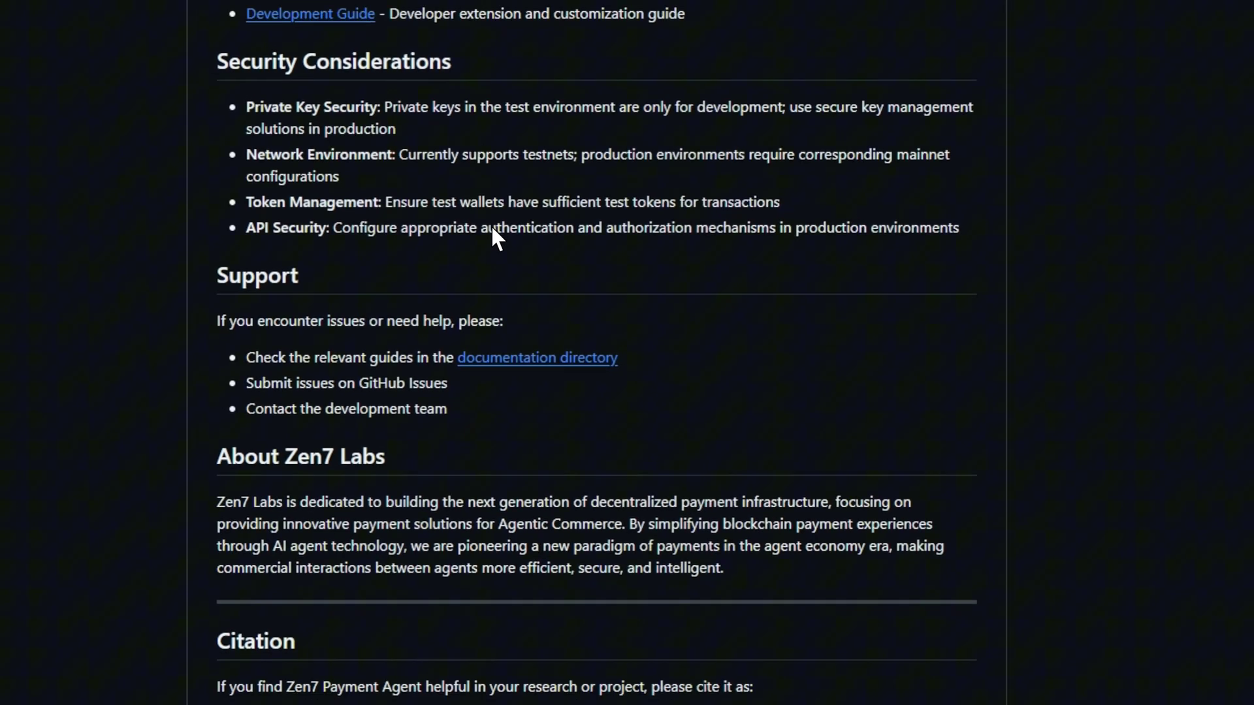
scroll(500, 287, down, 1)
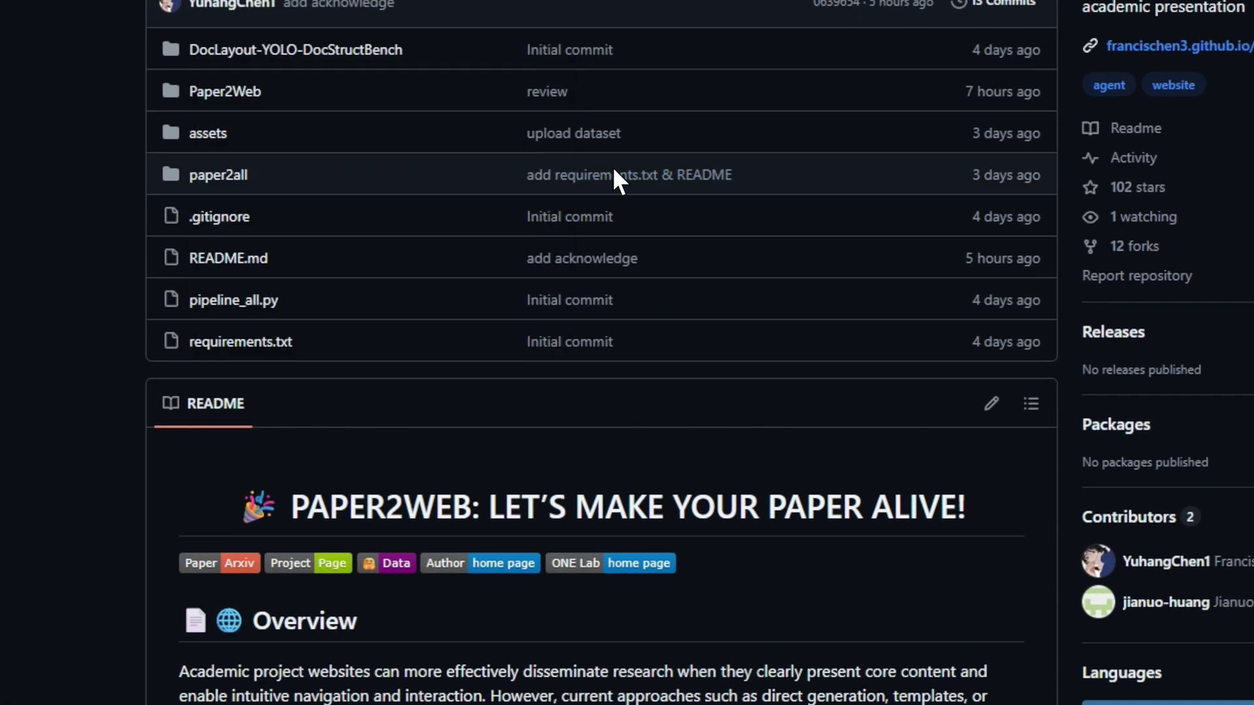
scroll(672, 203, down, 1)
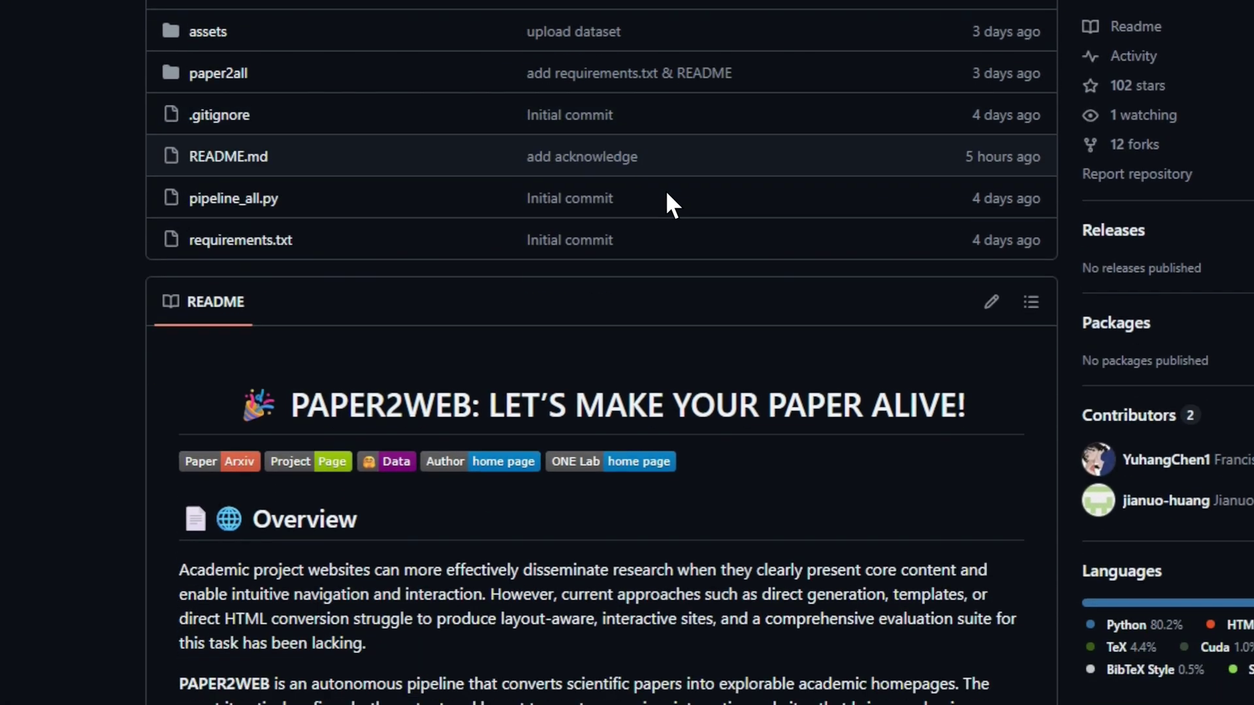
scroll(377, 230, down, 2)
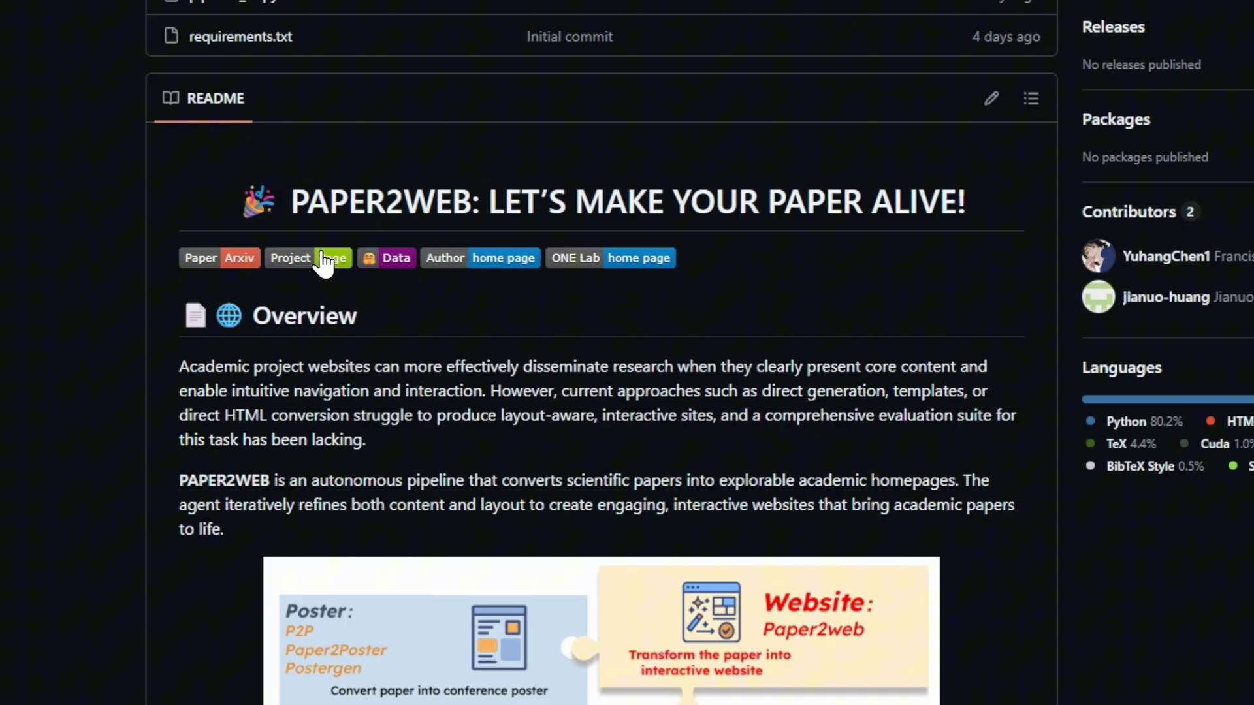
scroll(200, 264, down, 4)
scroll(392, 205, down, 2)
scroll(425, 223, down, 4)
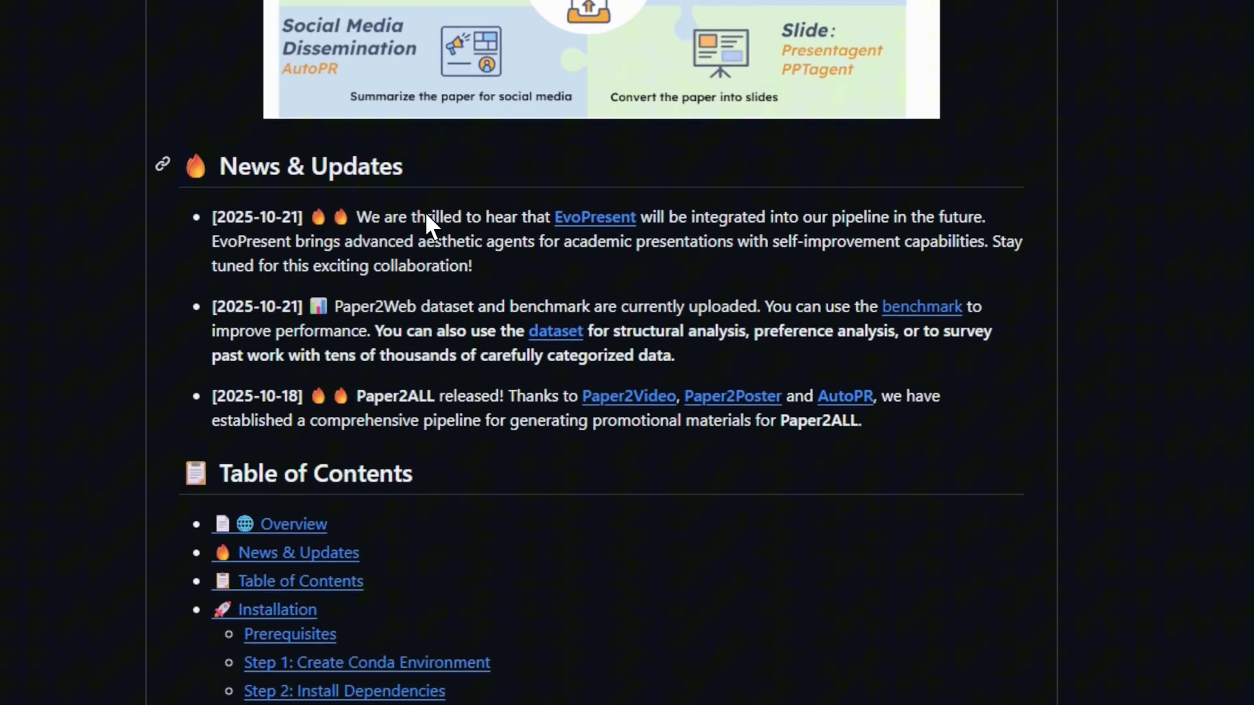
scroll(426, 213, down, 6)
scroll(424, 214, down, 5)
scroll(424, 212, down, 4)
scroll(424, 213, down, 2)
scroll(424, 214, down, 5)
scroll(424, 213, down, 6)
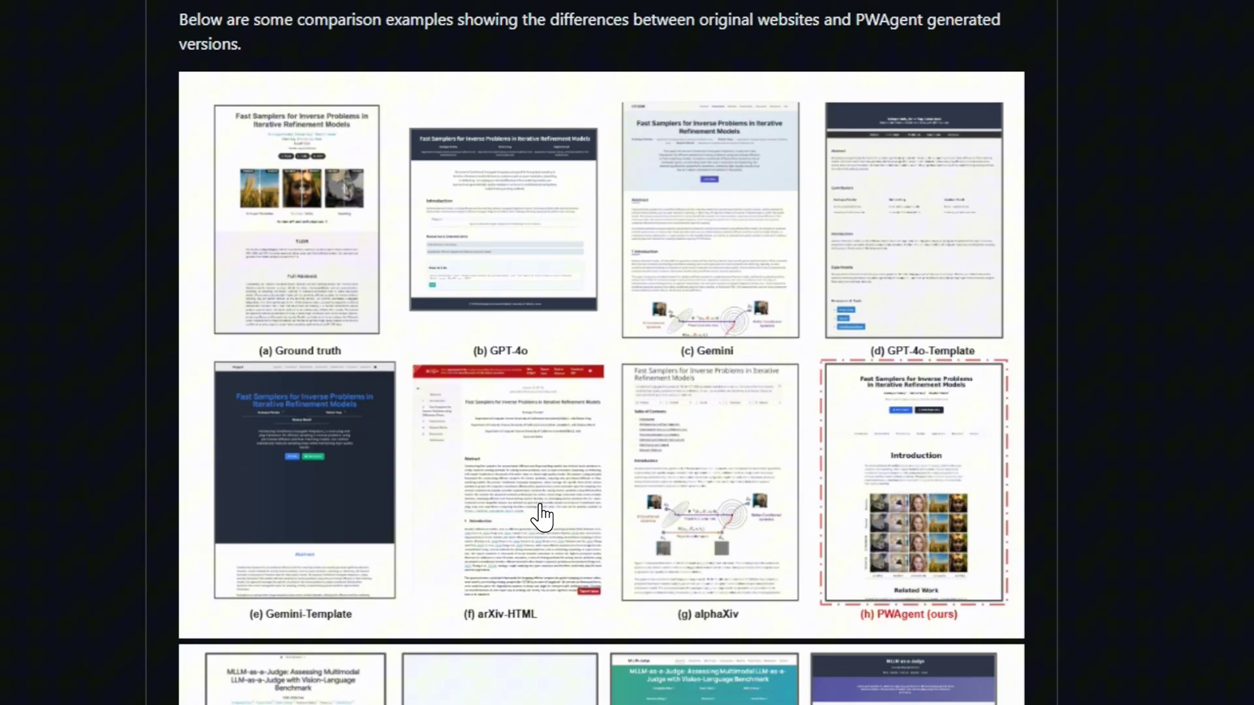
scroll(541, 493, down, 1)
scroll(542, 492, down, 5)
scroll(532, 481, down, 2)
scroll(532, 476, down, 4)
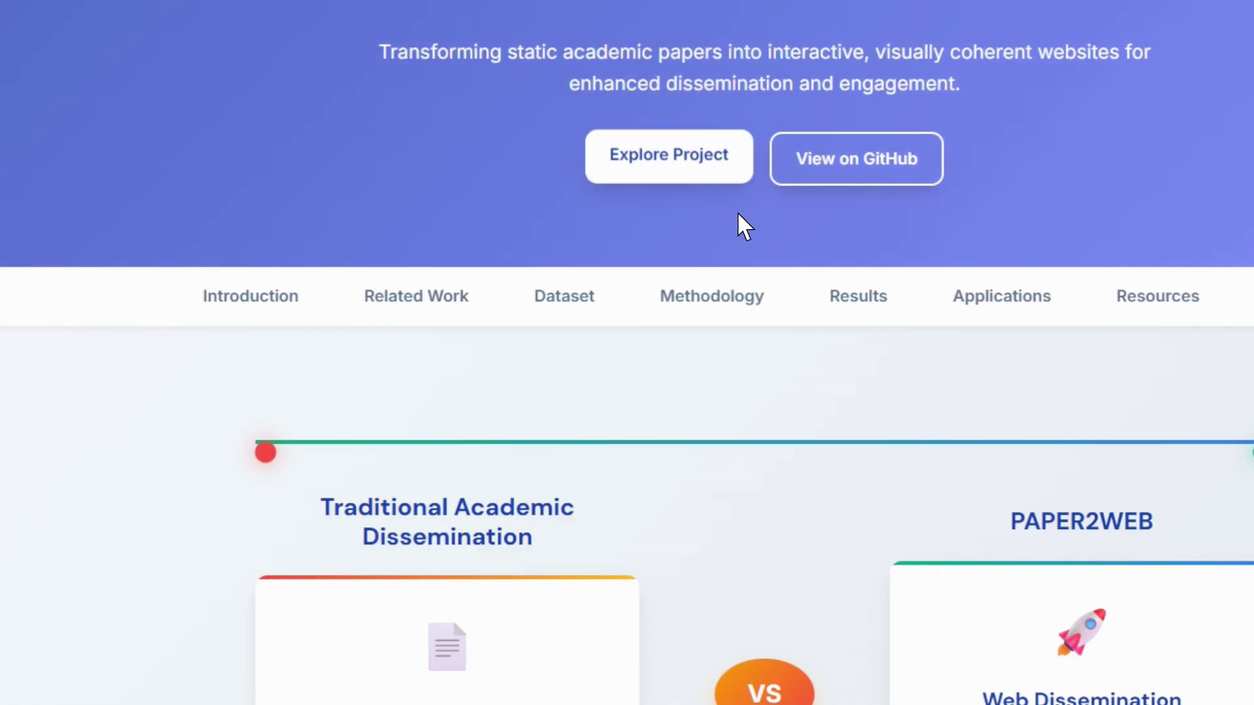
scroll(739, 225, down, 3)
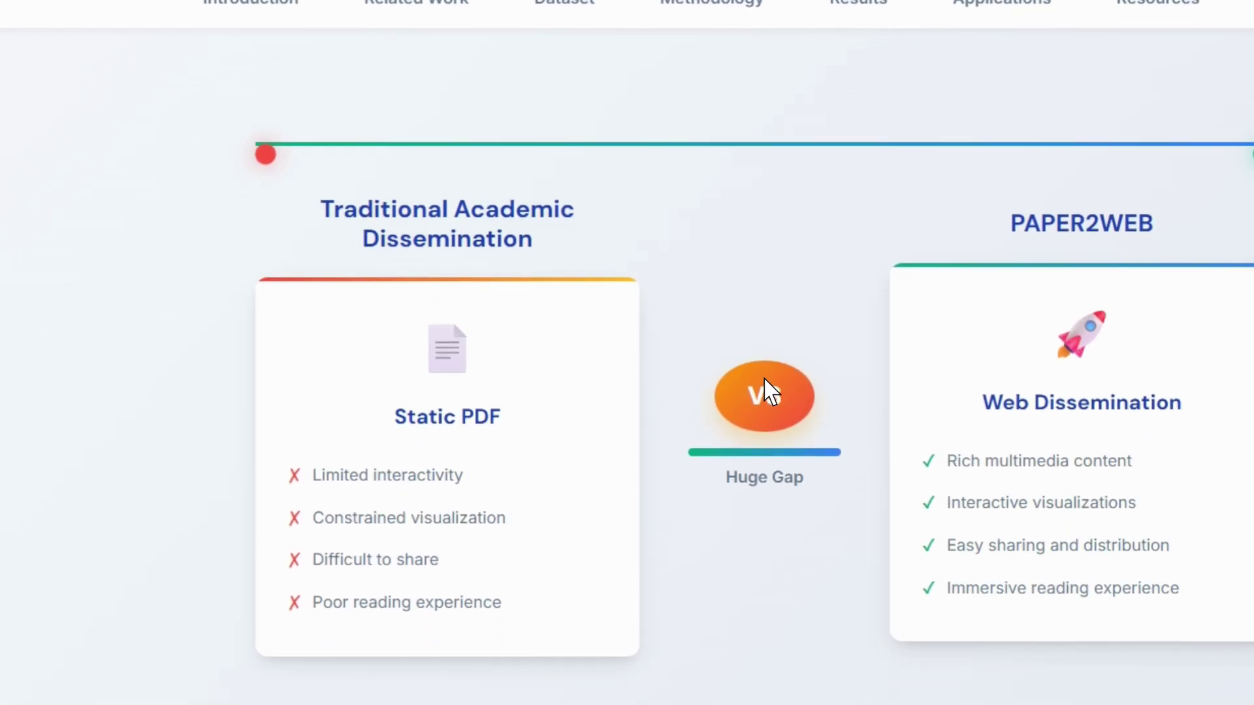
scroll(769, 393, down, 1)
scroll(768, 392, down, 3)
scroll(769, 392, down, 3)
scroll(628, 359, down, 3)
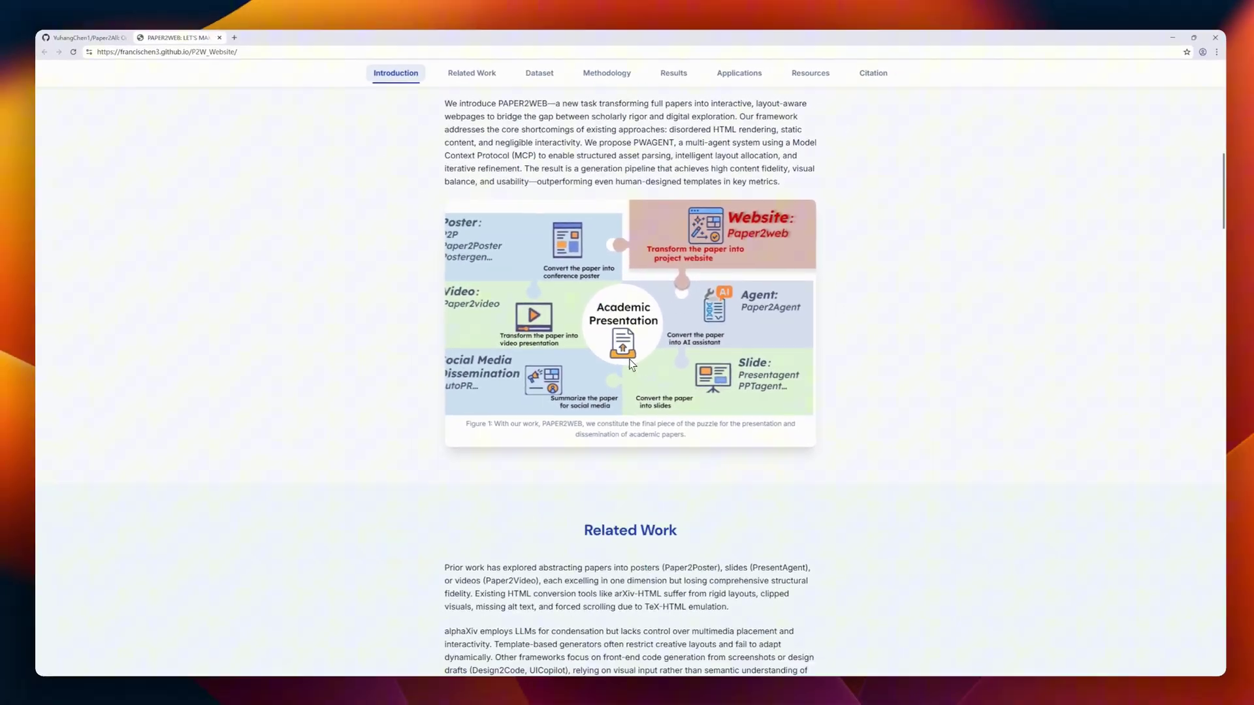
scroll(625, 359, down, 2)
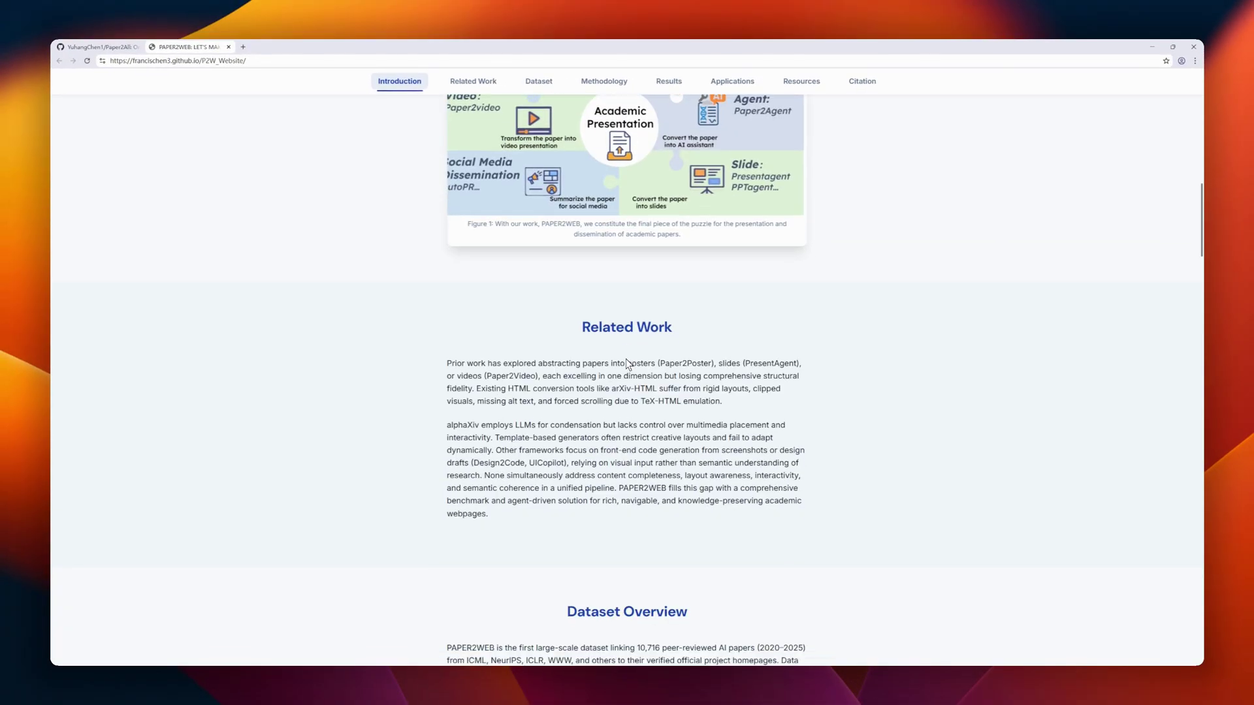
scroll(626, 359, down, 4)
scroll(627, 358, down, 3)
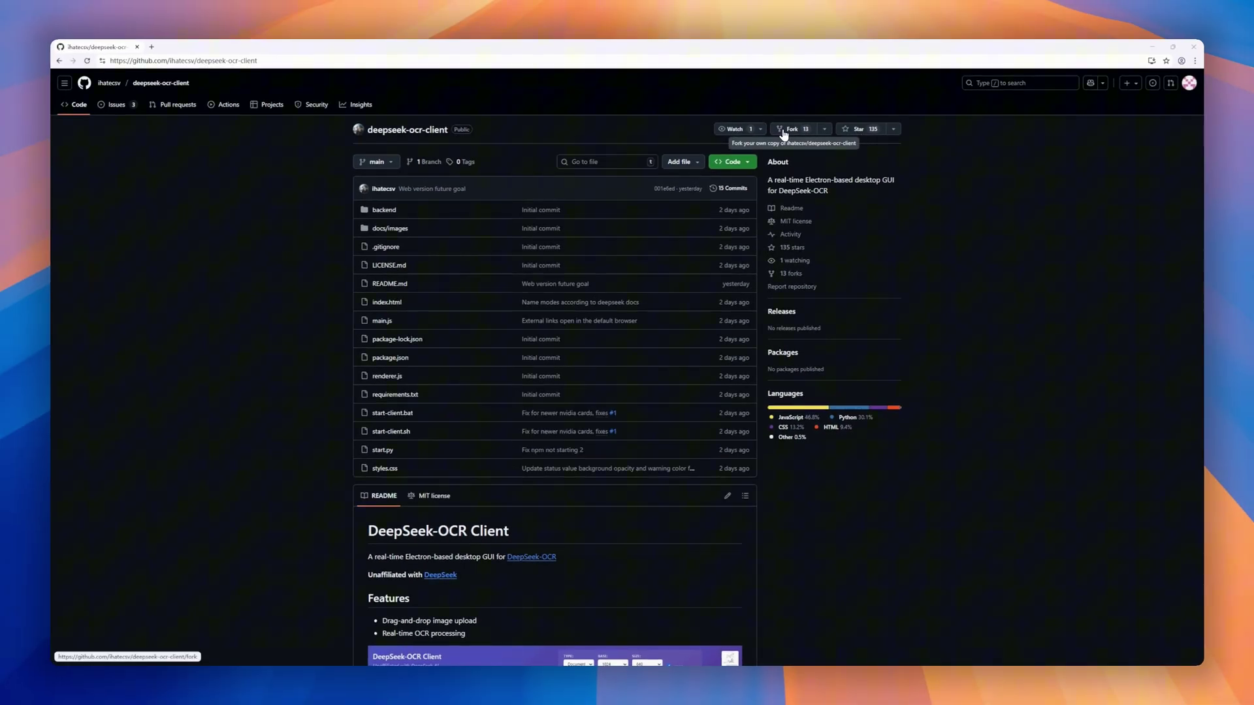
scroll(521, 299, down, 1)
scroll(521, 304, down, 2)
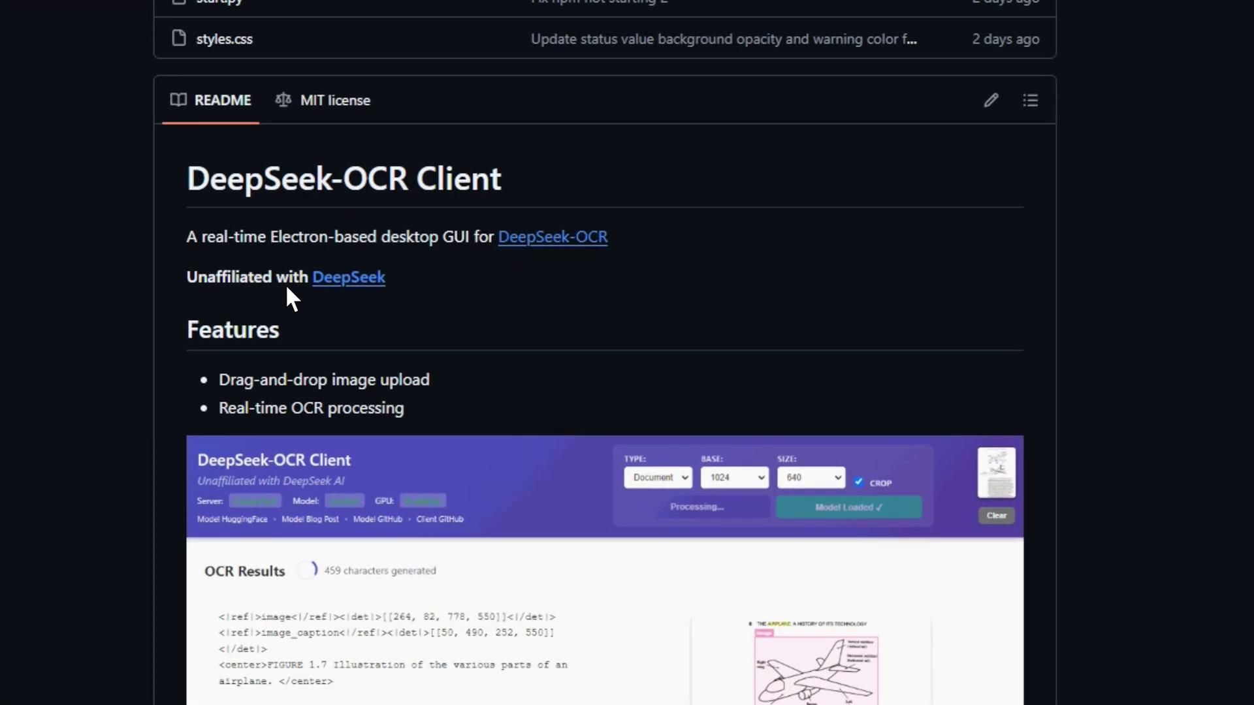
scroll(406, 294, down, 2)
scroll(498, 294, down, 1)
scroll(440, 288, down, 1)
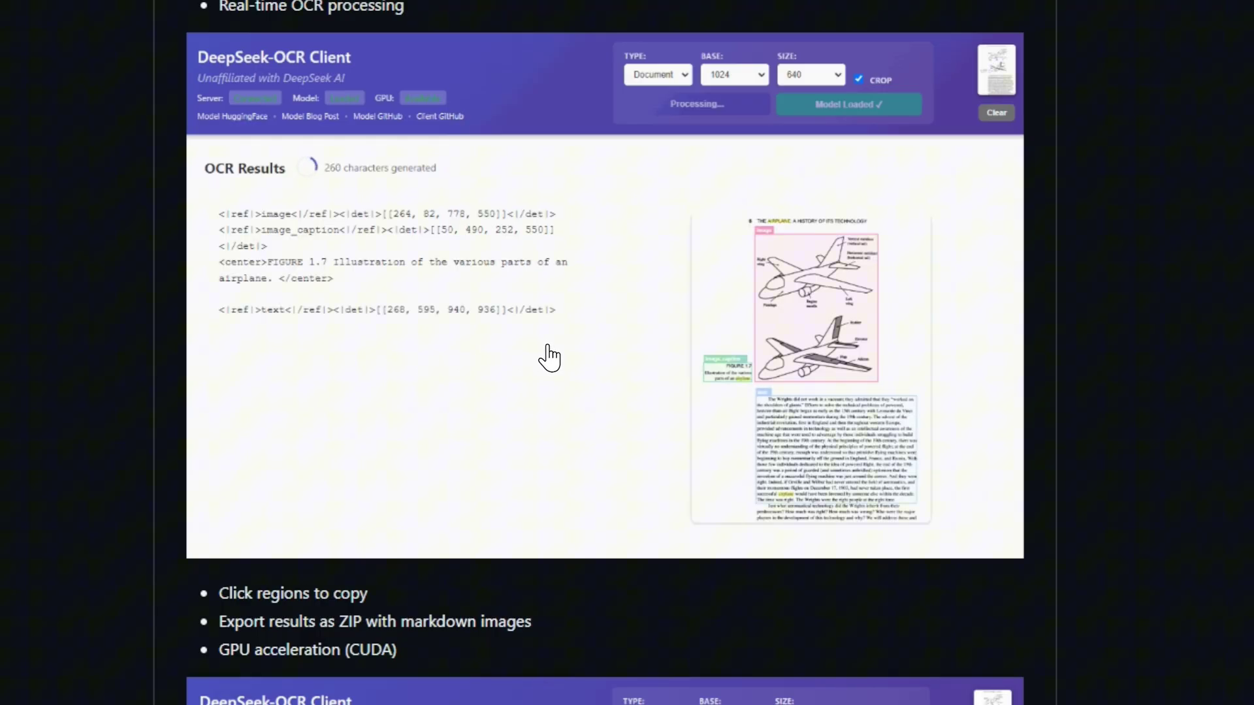
scroll(593, 358, down, 1)
scroll(600, 361, down, 2)
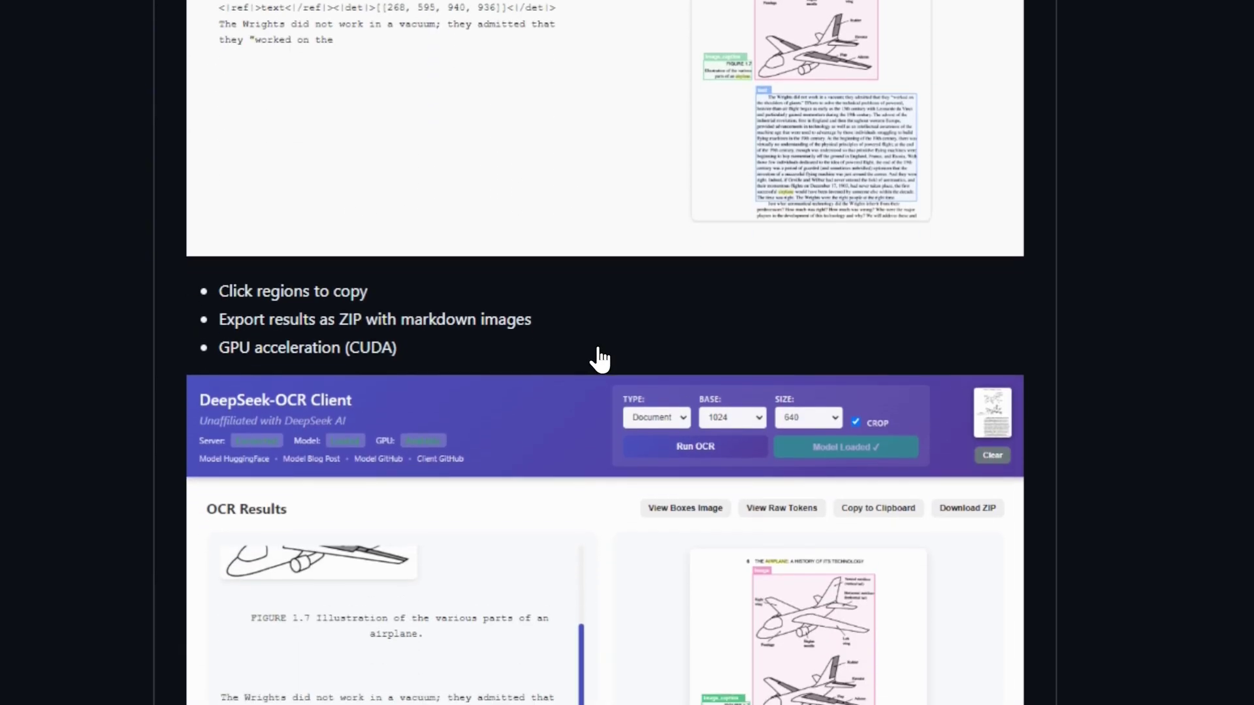
scroll(598, 357, down, 1)
scroll(597, 356, down, 2)
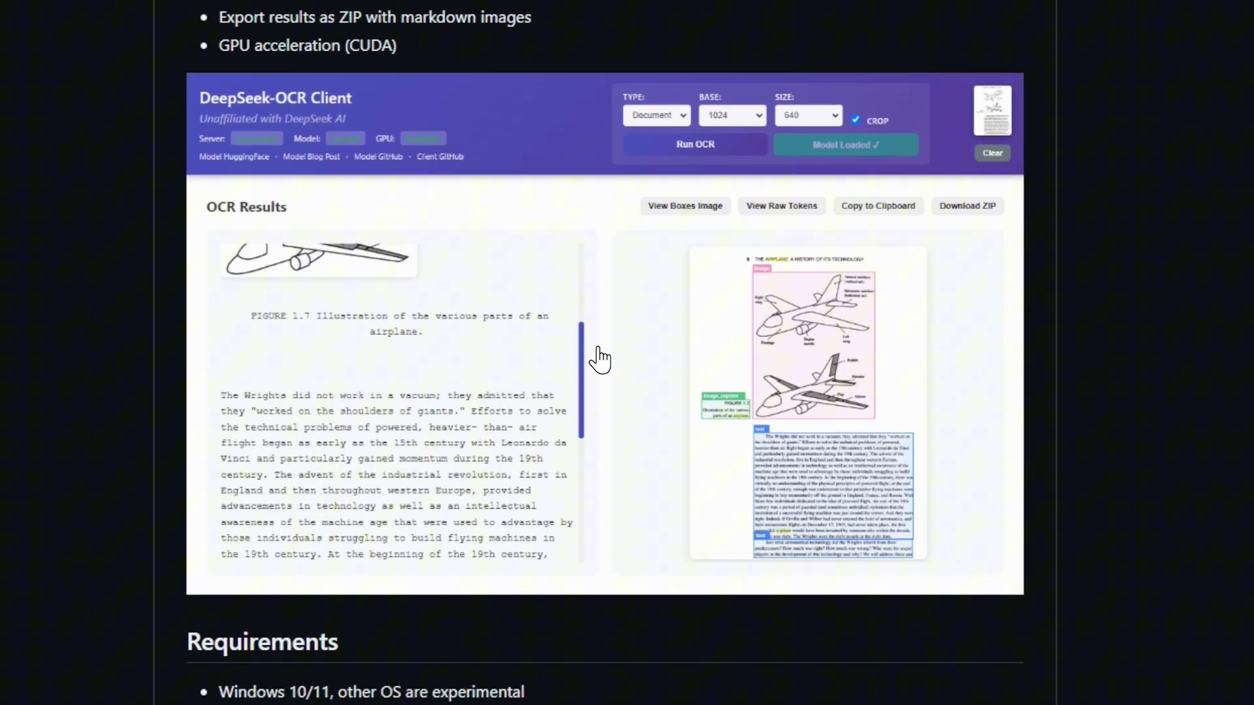
scroll(596, 356, down, 2)
scroll(470, 434, down, 1)
scroll(442, 425, down, 2)
scroll(452, 356, down, 2)
scroll(452, 358, down, 1)
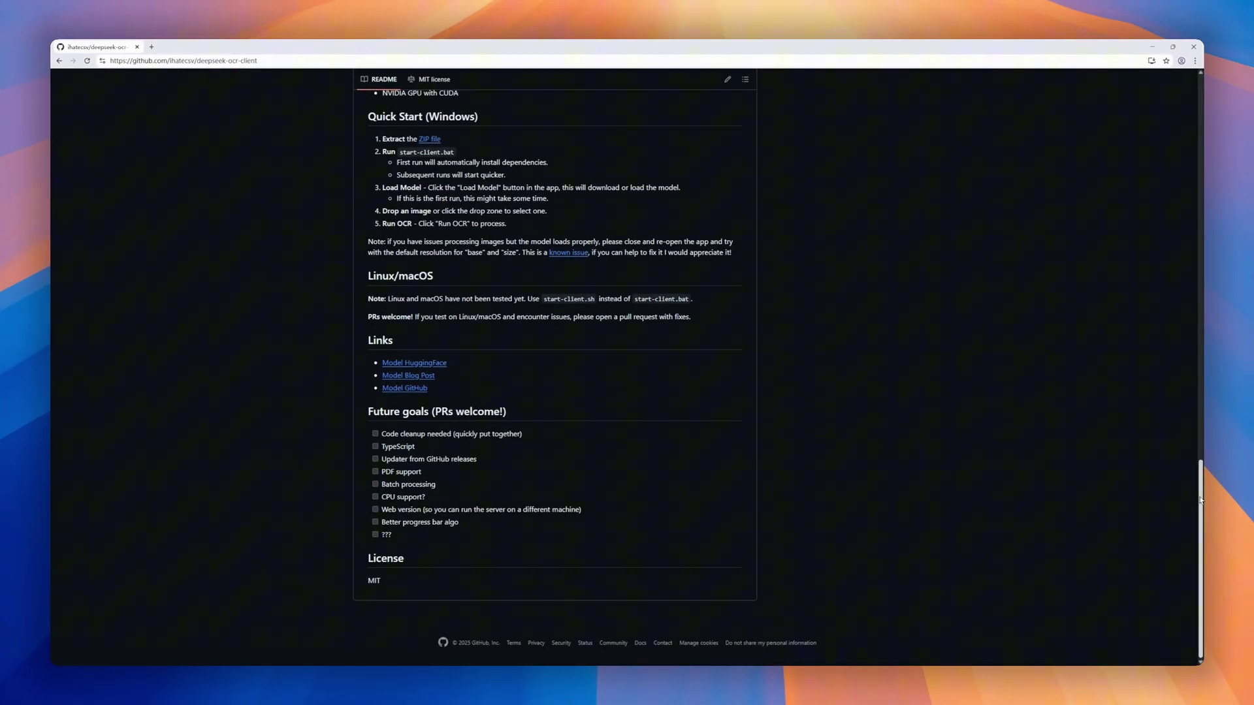
Step: Scroll the deepseek-ocr-client README down toward its License section
drag(1203, 470, 1203, 312)
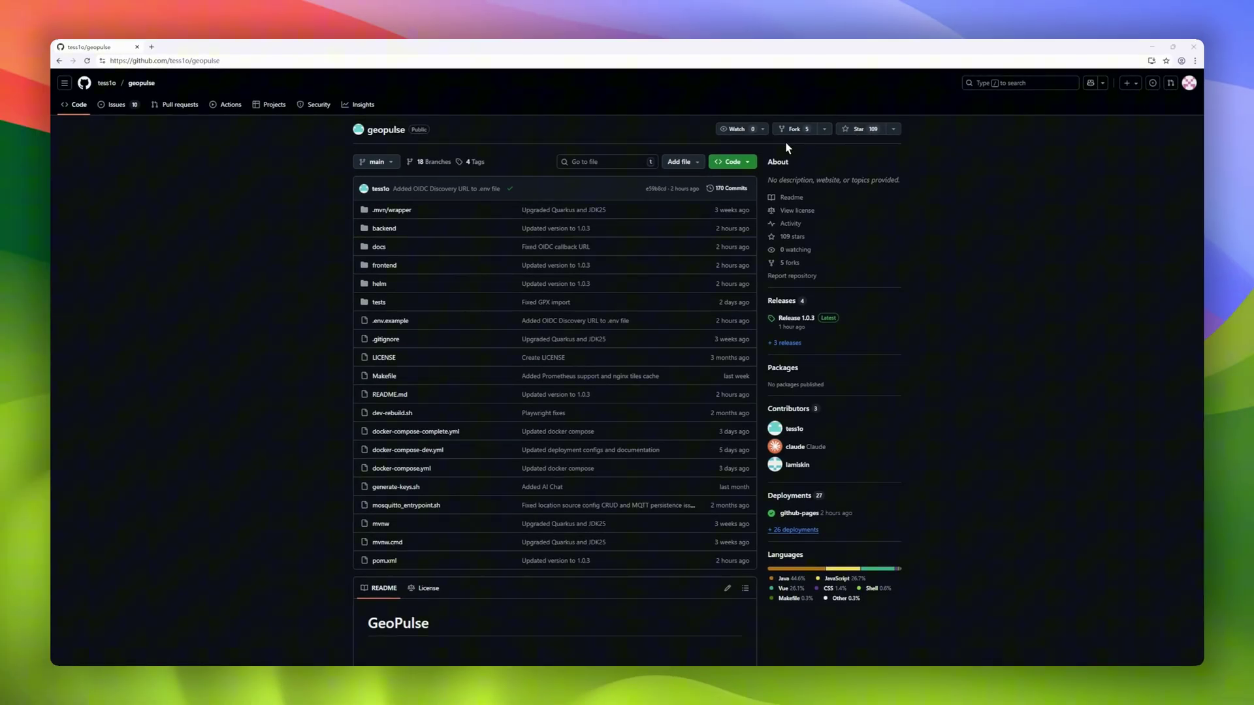
scroll(440, 215, down, 2)
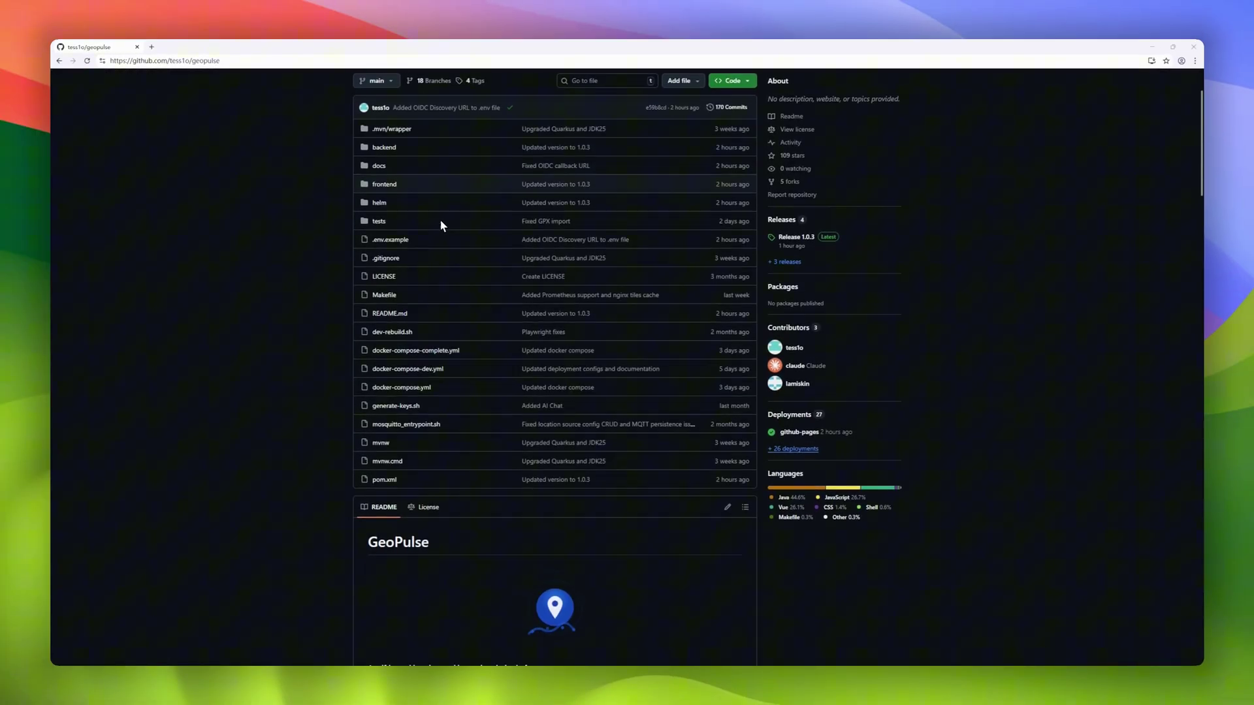
scroll(440, 223, down, 2)
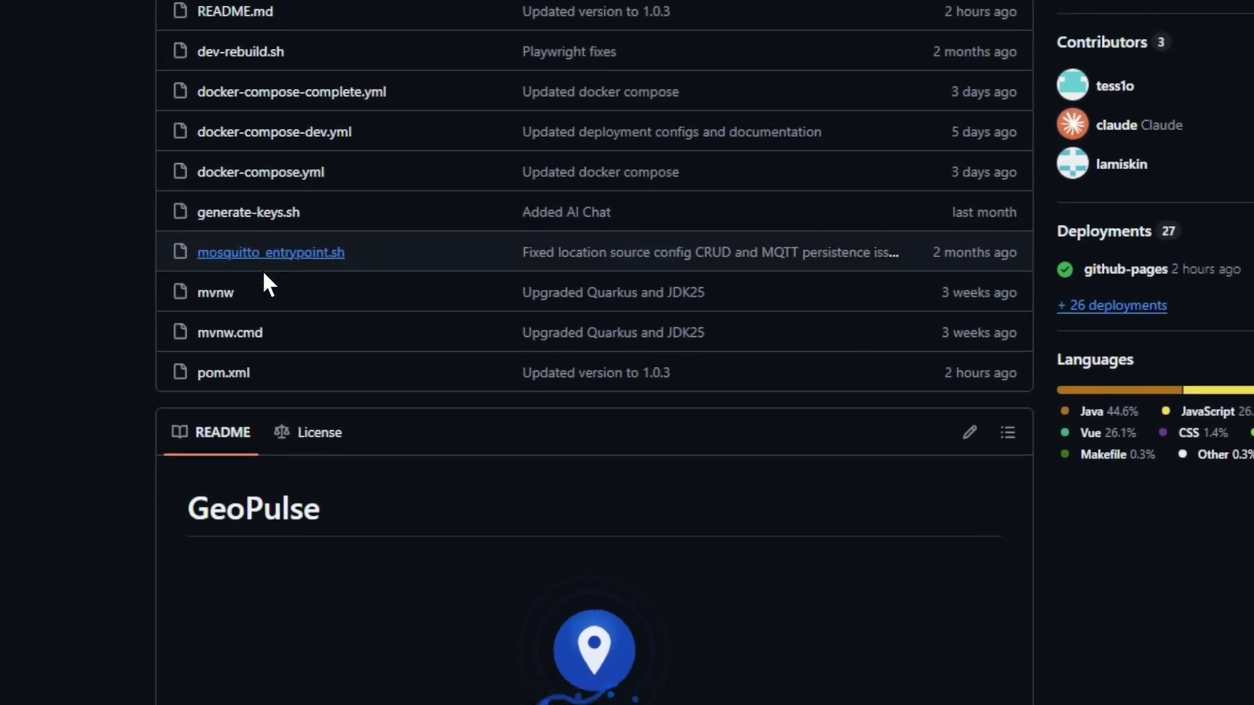
scroll(263, 276, down, 3)
scroll(259, 275, down, 3)
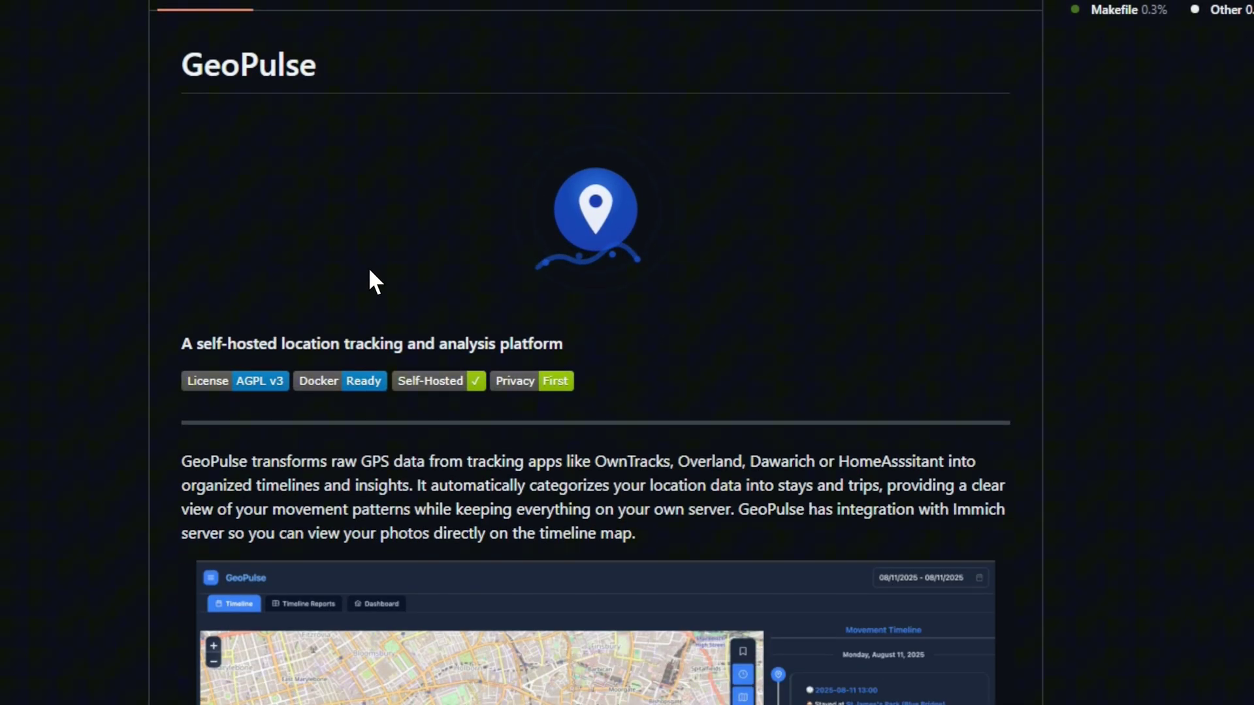
scroll(602, 187, down, 1)
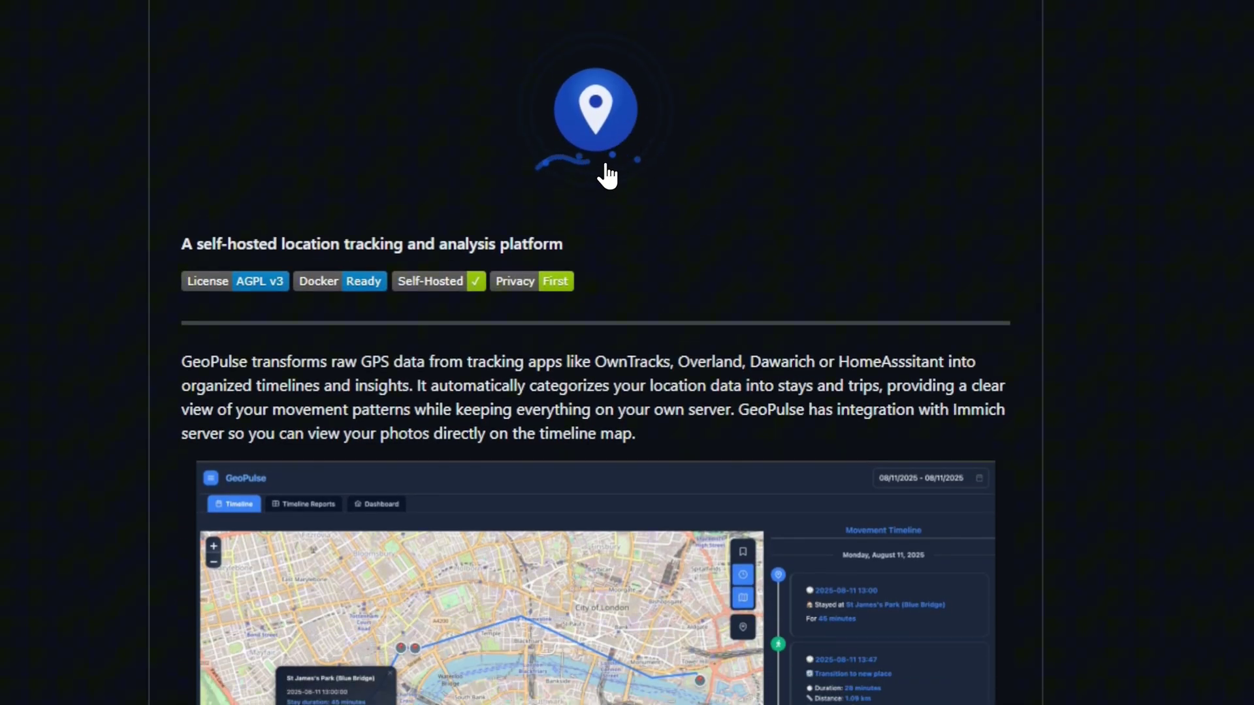
scroll(604, 175, down, 1)
scroll(602, 174, down, 1)
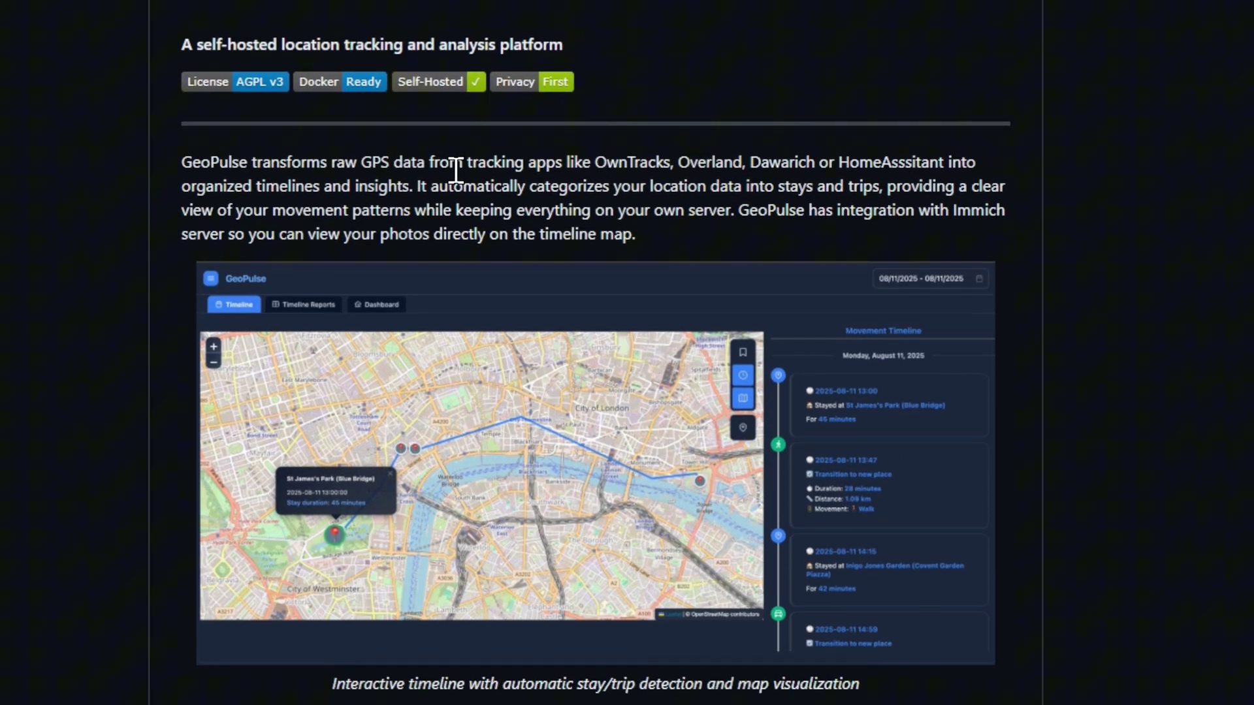
scroll(392, 186, down, 1)
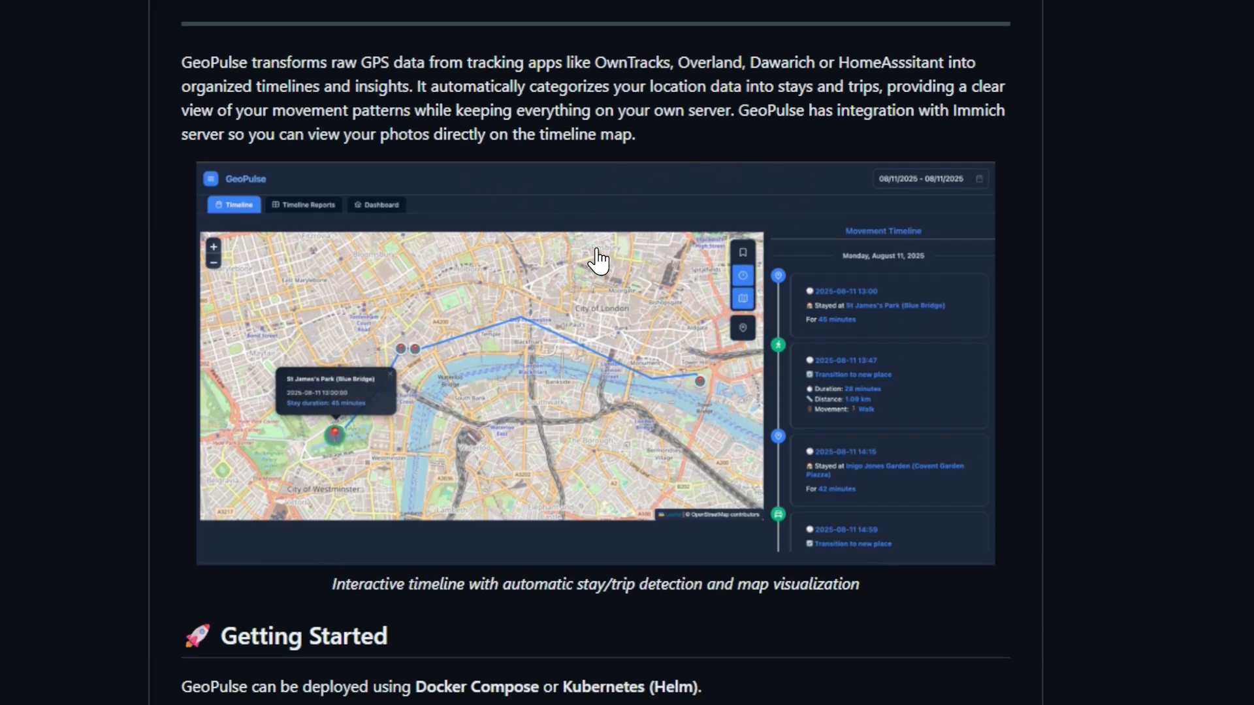
scroll(594, 435, down, 1)
scroll(503, 425, down, 1)
scroll(442, 426, down, 1)
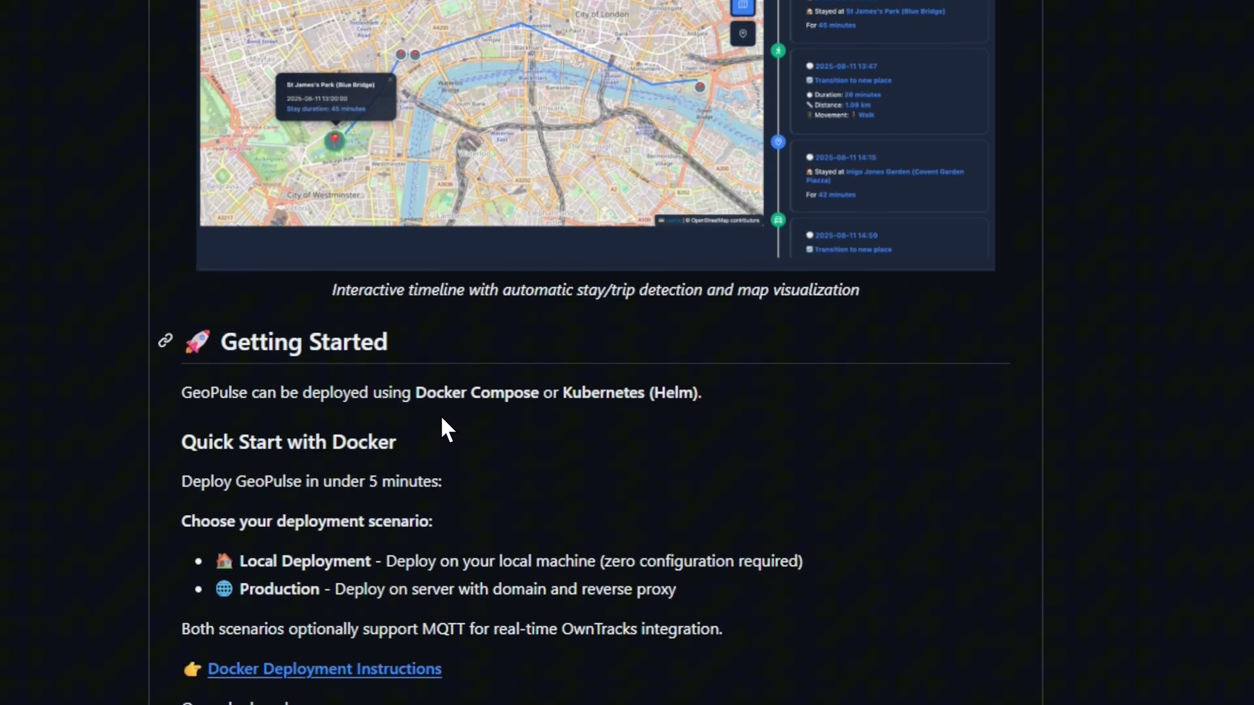
scroll(441, 428, down, 2)
scroll(438, 421, down, 1)
scroll(440, 420, down, 1)
scroll(442, 413, down, 2)
scroll(544, 419, down, 2)
scroll(566, 415, down, 1)
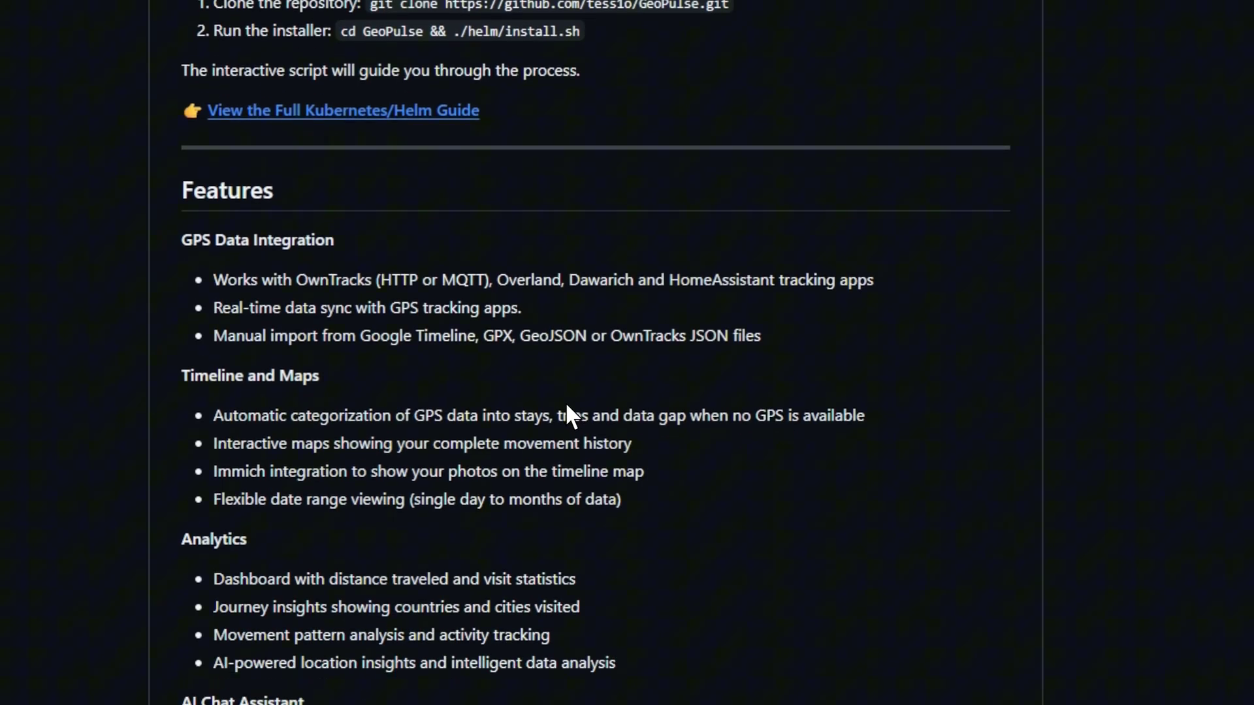
scroll(324, 311, down, 2)
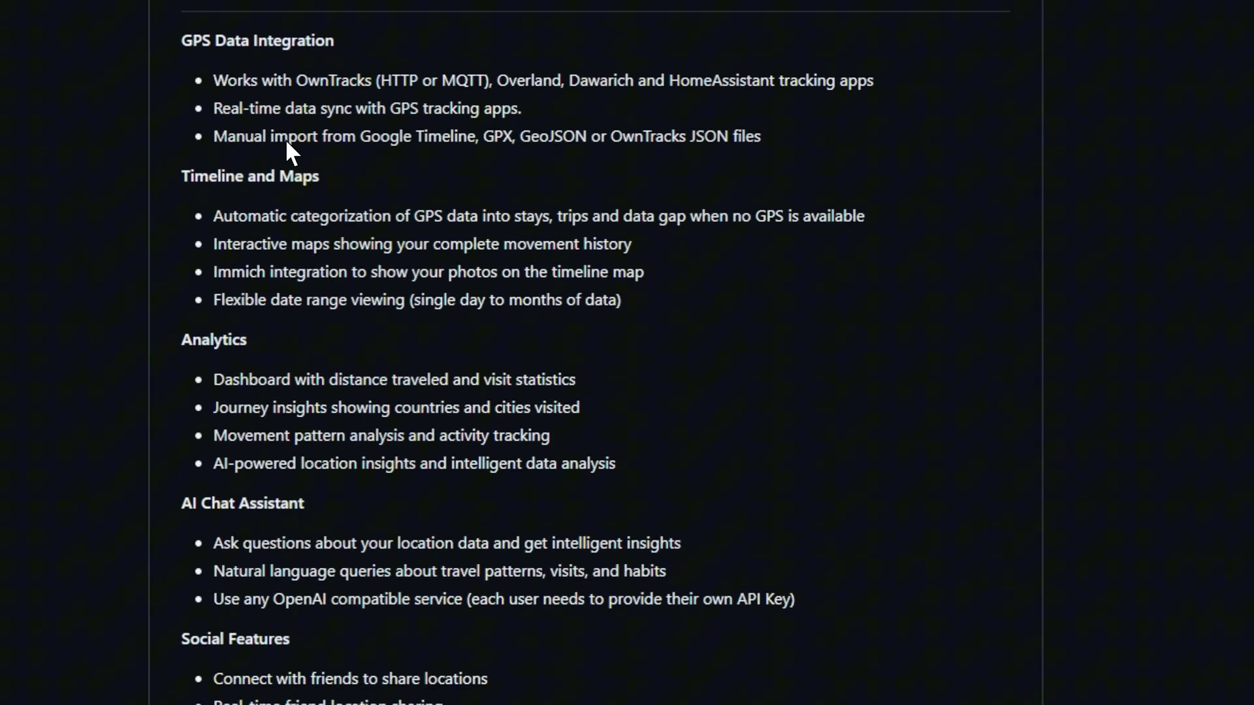
scroll(316, 256, down, 2)
scroll(317, 258, down, 1)
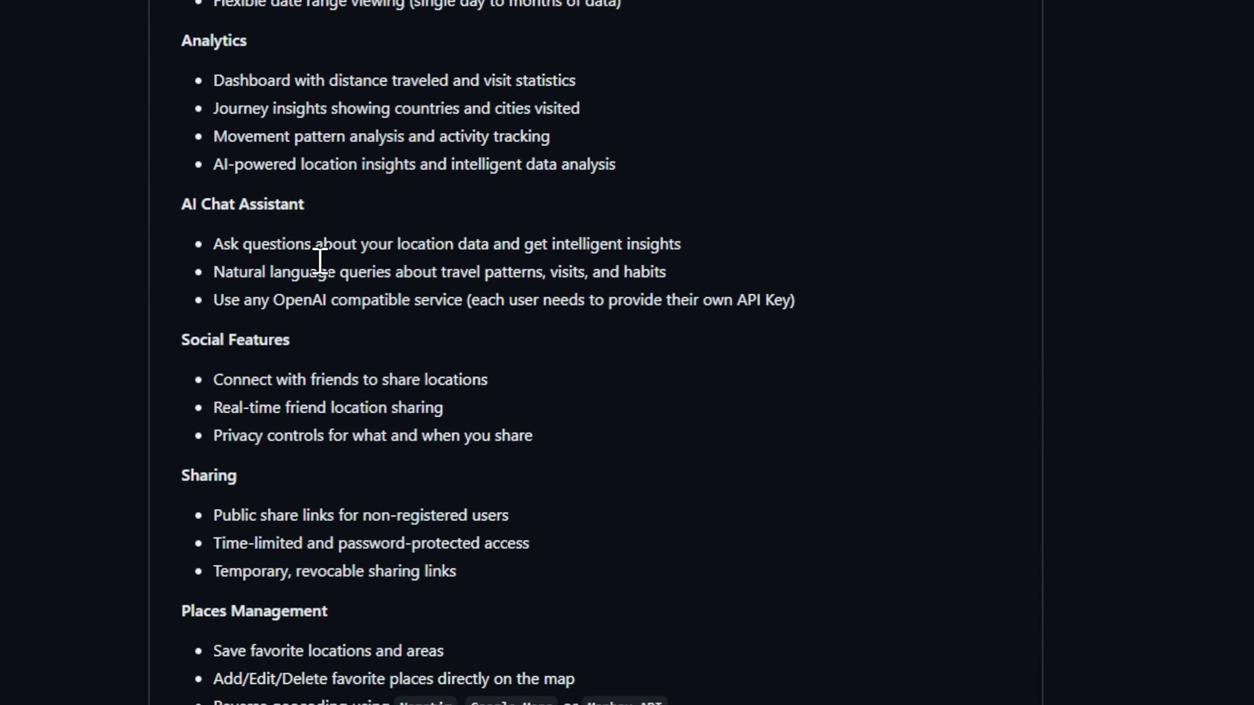
scroll(320, 263, down, 3)
scroll(319, 264, down, 1)
scroll(323, 269, down, 4)
scroll(323, 280, down, 5)
scroll(329, 312, down, 3)
scroll(329, 307, down, 1)
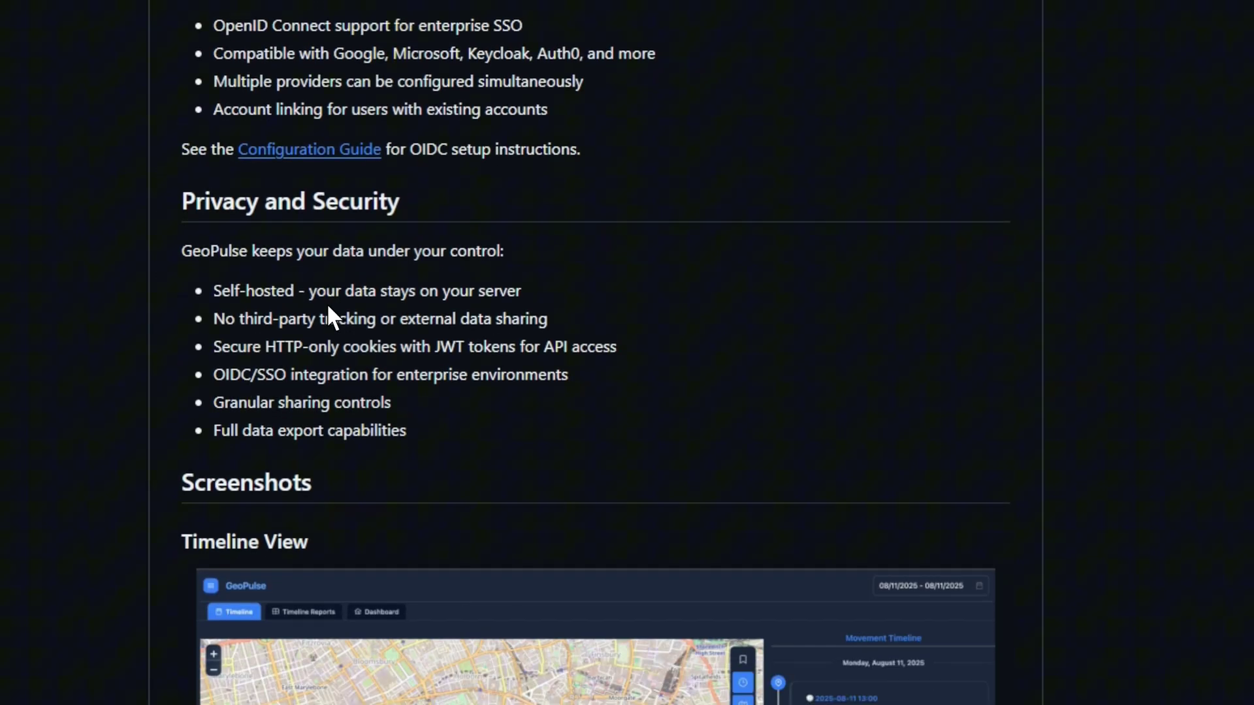
scroll(329, 304, down, 2)
scroll(329, 303, down, 2)
scroll(333, 303, down, 1)
scroll(337, 303, down, 2)
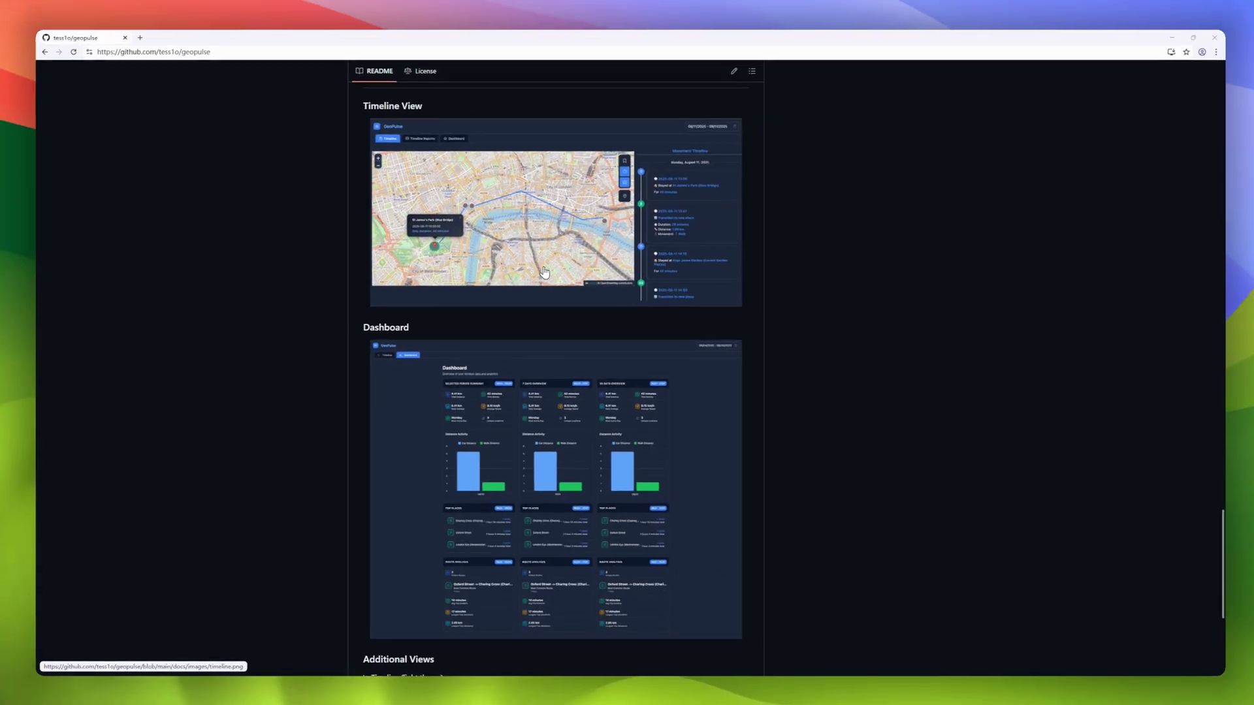
scroll(548, 277, down, 1)
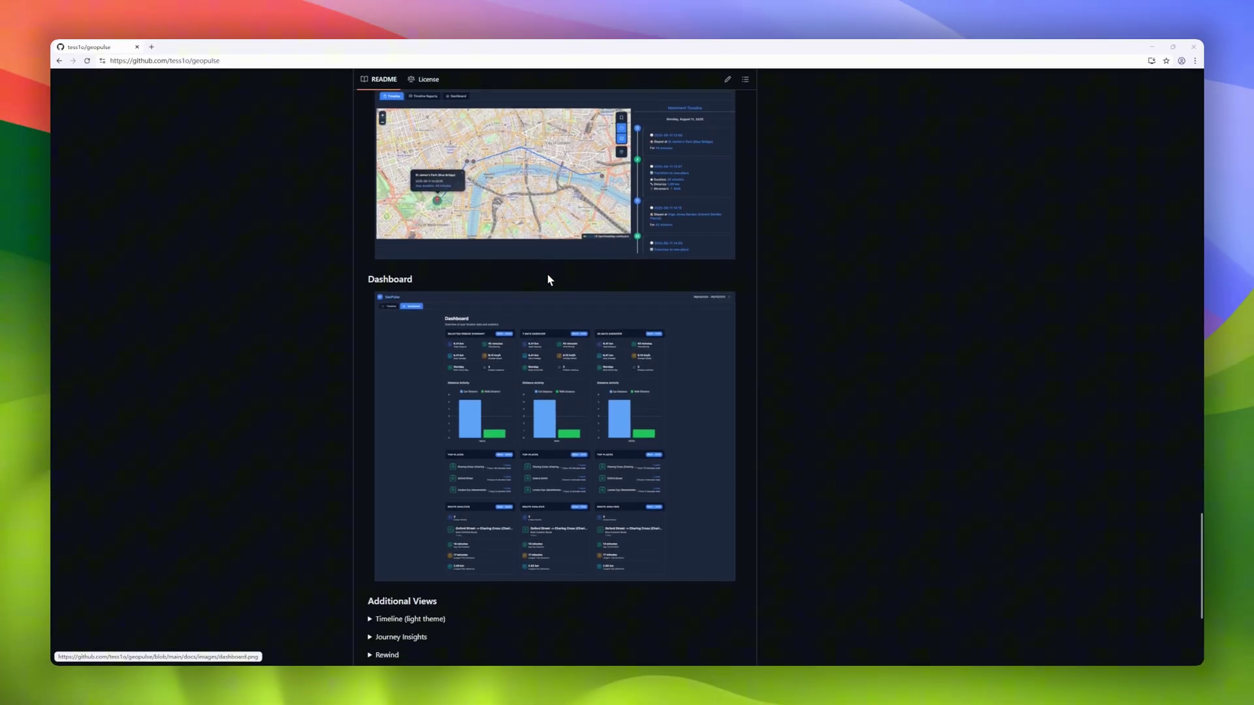
scroll(546, 284, down, 1)
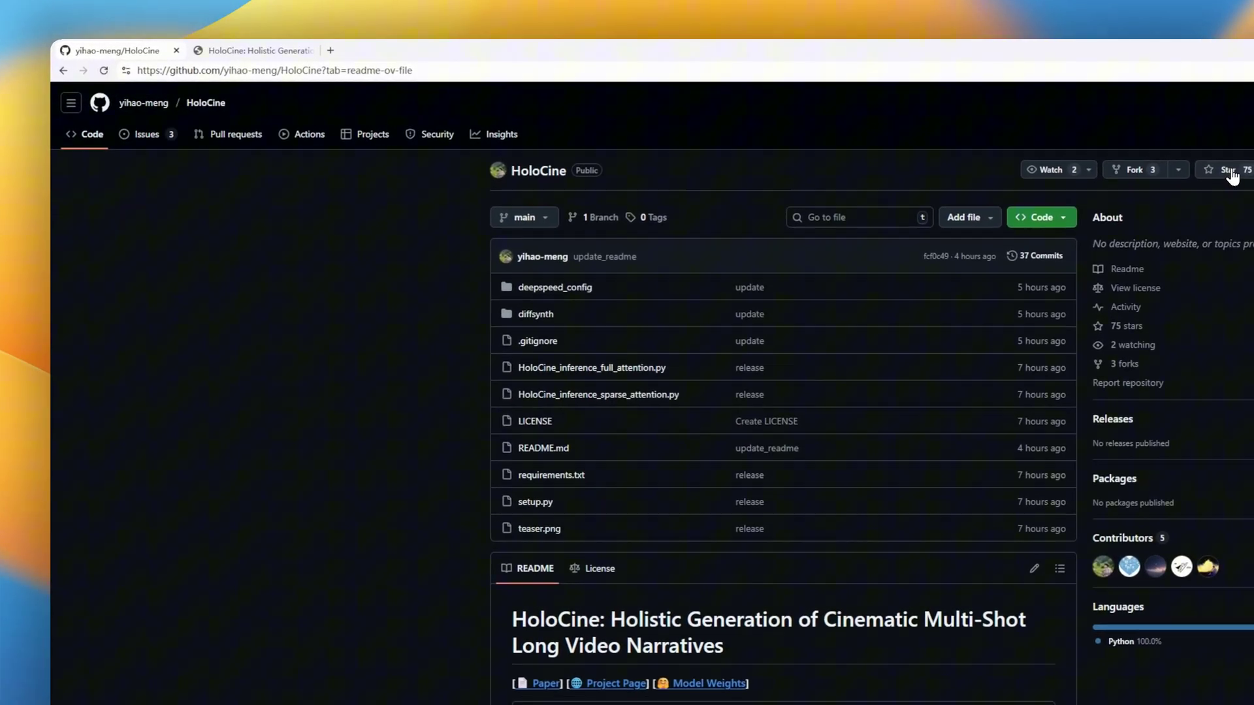
scroll(652, 222, down, 2)
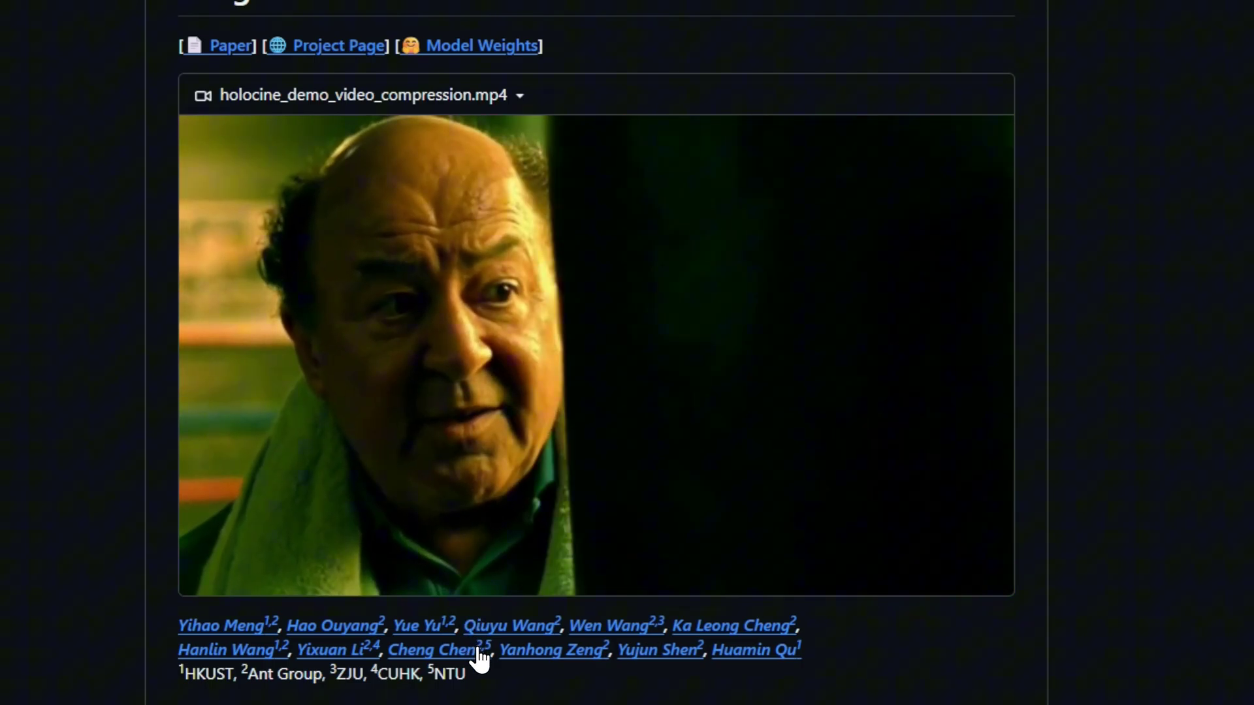
scroll(837, 688, down, 1)
scroll(842, 686, down, 4)
scroll(558, 292, down, 2)
scroll(480, 22, down, 3)
scroll(446, 5, down, 1)
scroll(444, 30, down, 2)
scroll(446, 60, down, 1)
scroll(446, 88, down, 4)
scroll(446, 123, down, 3)
scroll(446, 133, down, 5)
scroll(446, 132, down, 5)
scroll(445, 133, down, 5)
scroll(446, 133, down, 5)
scroll(446, 135, down, 5)
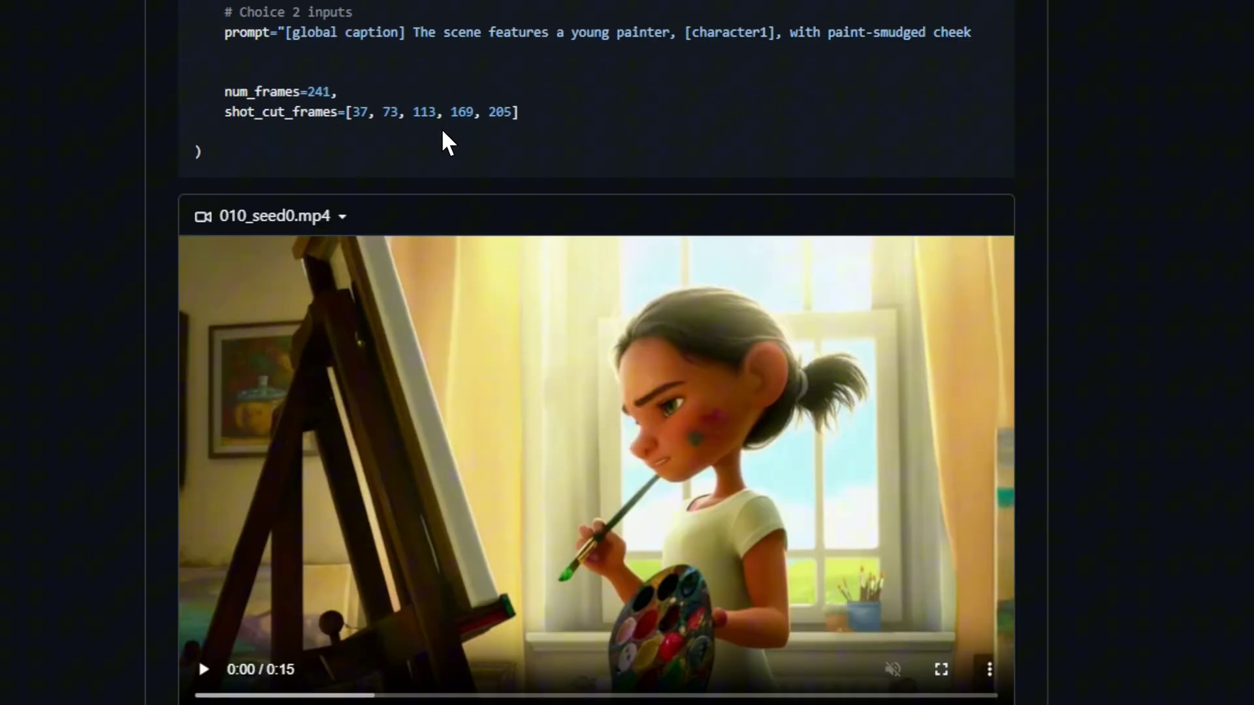
scroll(441, 128, down, 5)
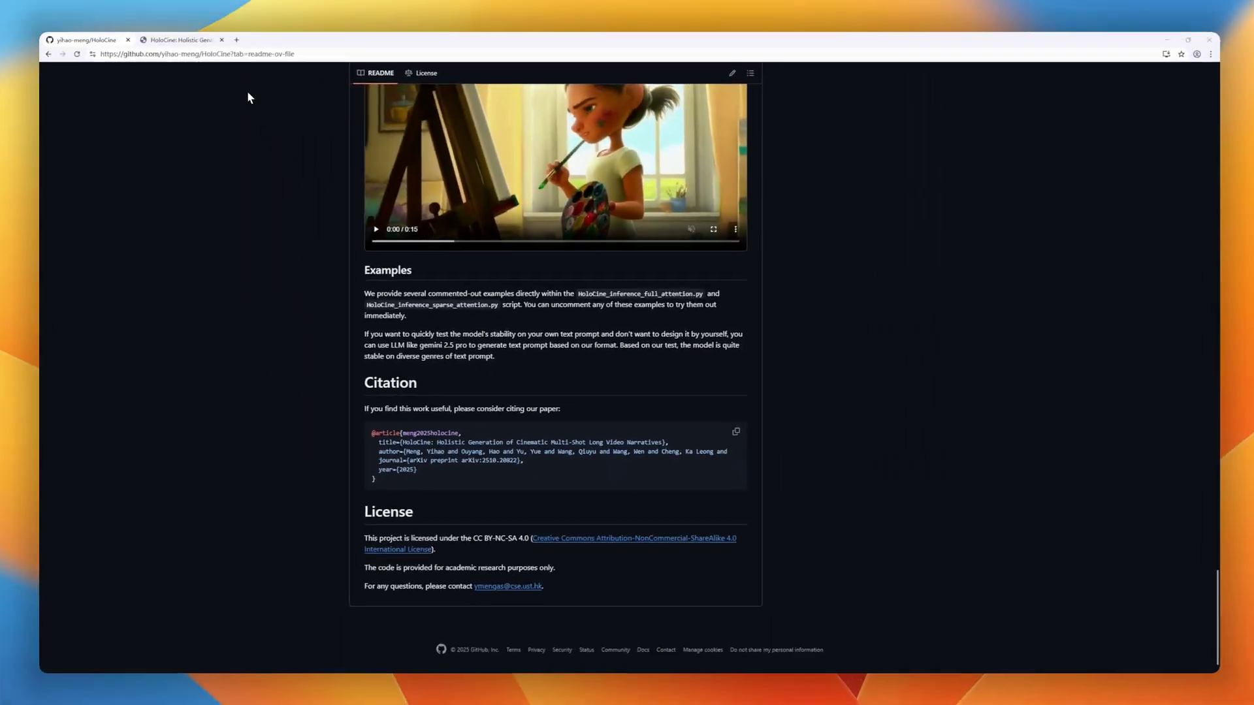
Step: Switch to the HoloCine project page tab
click(194, 43)
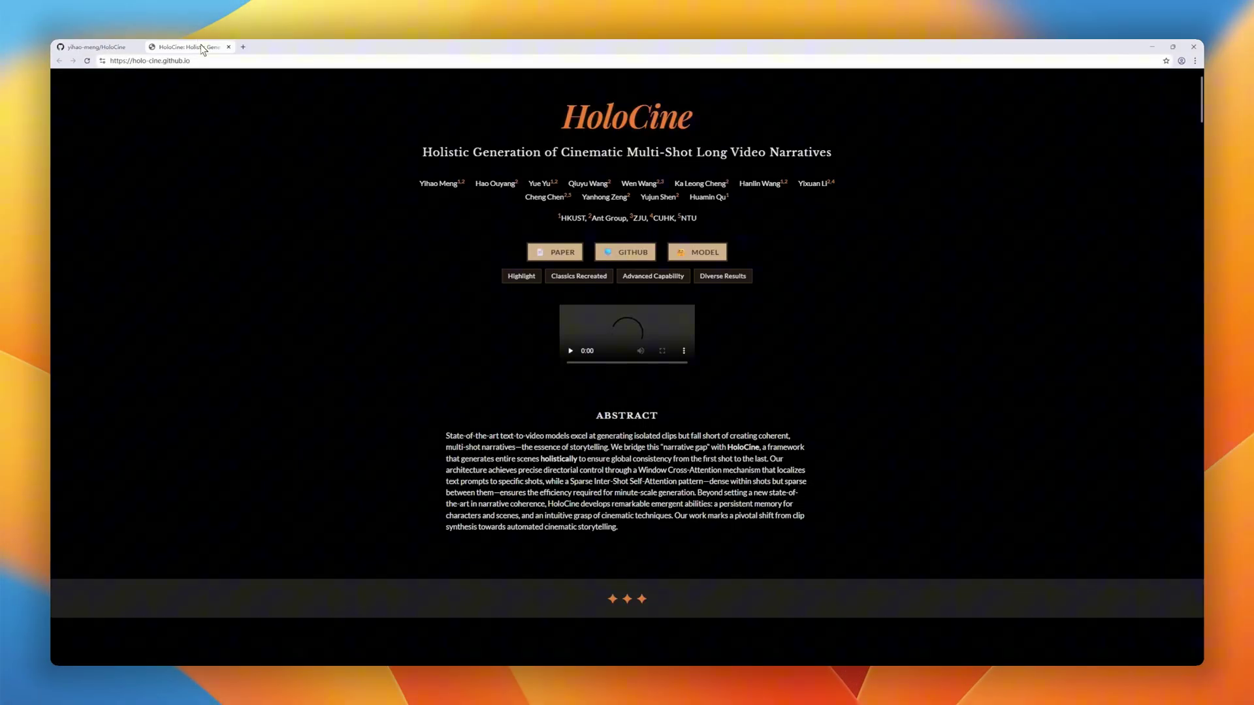
scroll(578, 318, down, 1)
scroll(578, 318, down, 1)
scroll(577, 318, down, 1)
scroll(578, 325, down, 1)
scroll(577, 318, down, 1)
scroll(577, 324, down, 2)
scroll(576, 329, down, 1)
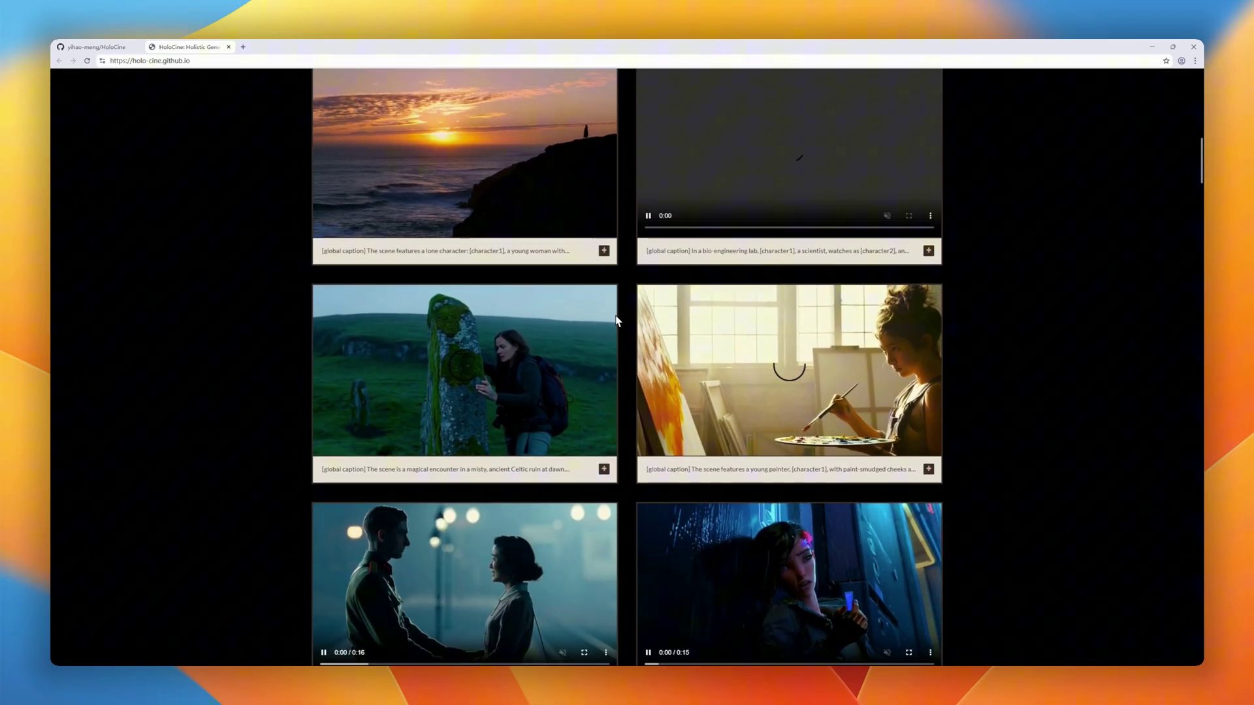
scroll(727, 348, down, 2)
scroll(728, 348, down, 1)
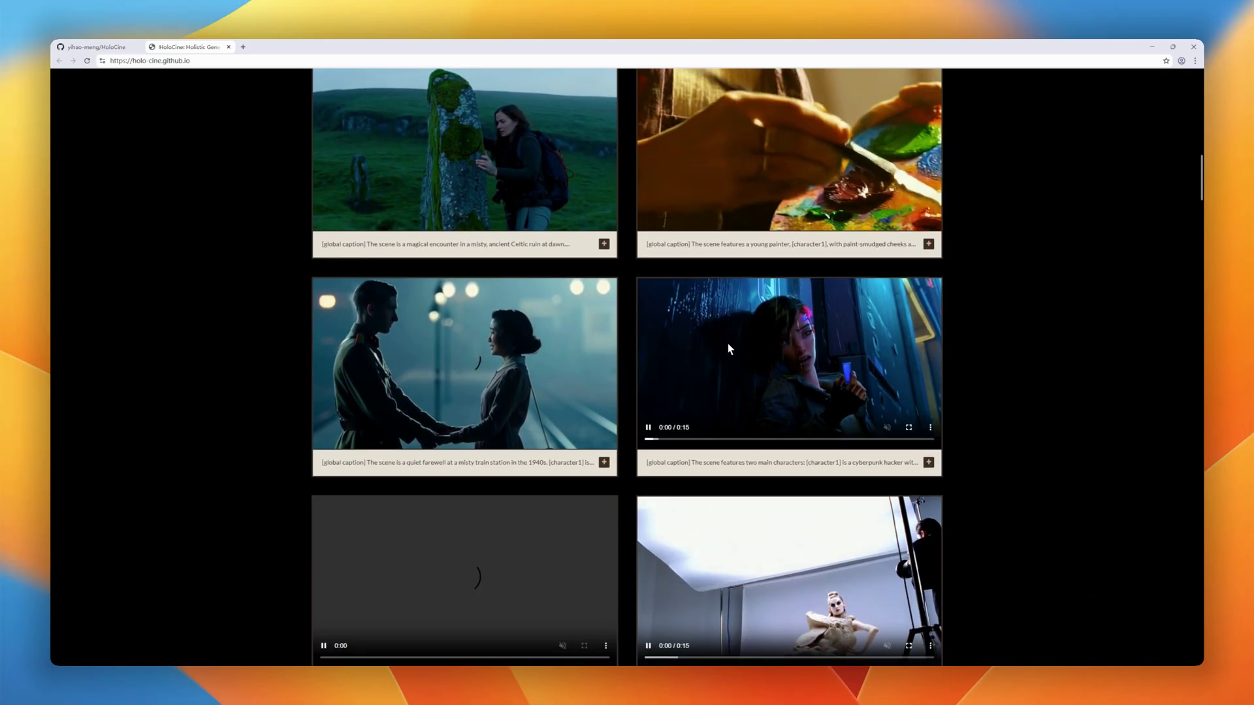
scroll(617, 350, down, 2)
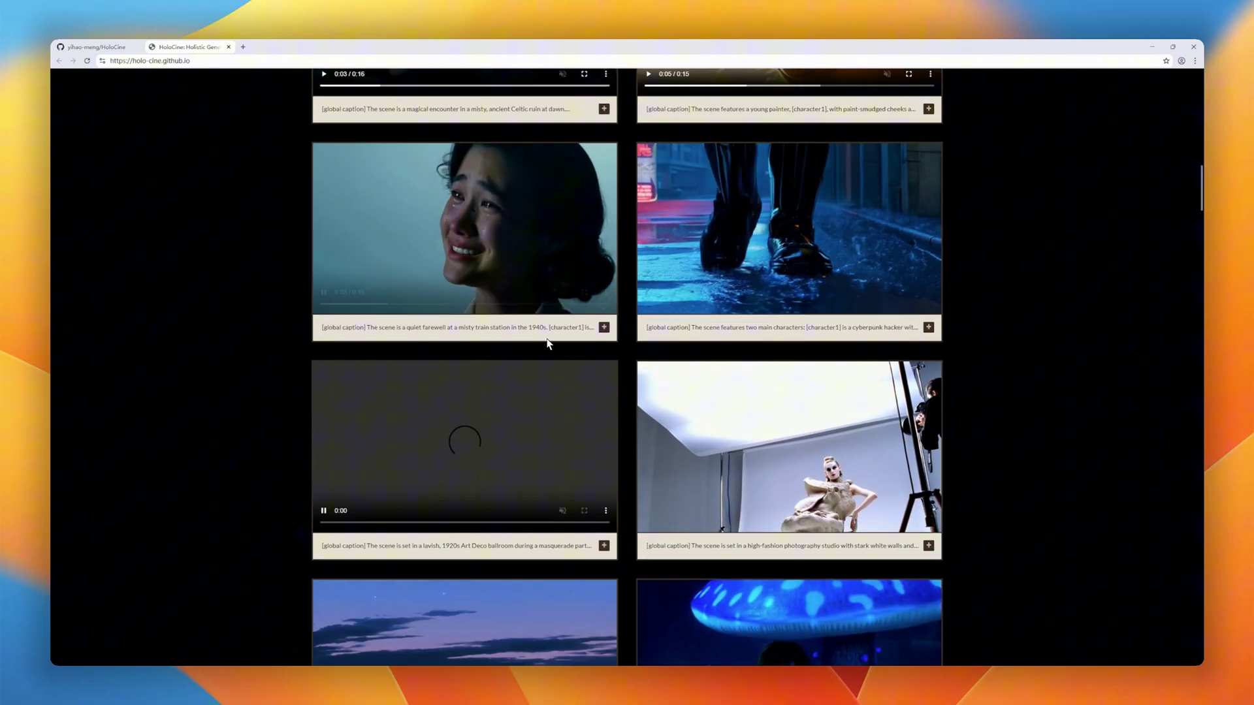
scroll(616, 349, down, 1)
scroll(672, 351, down, 2)
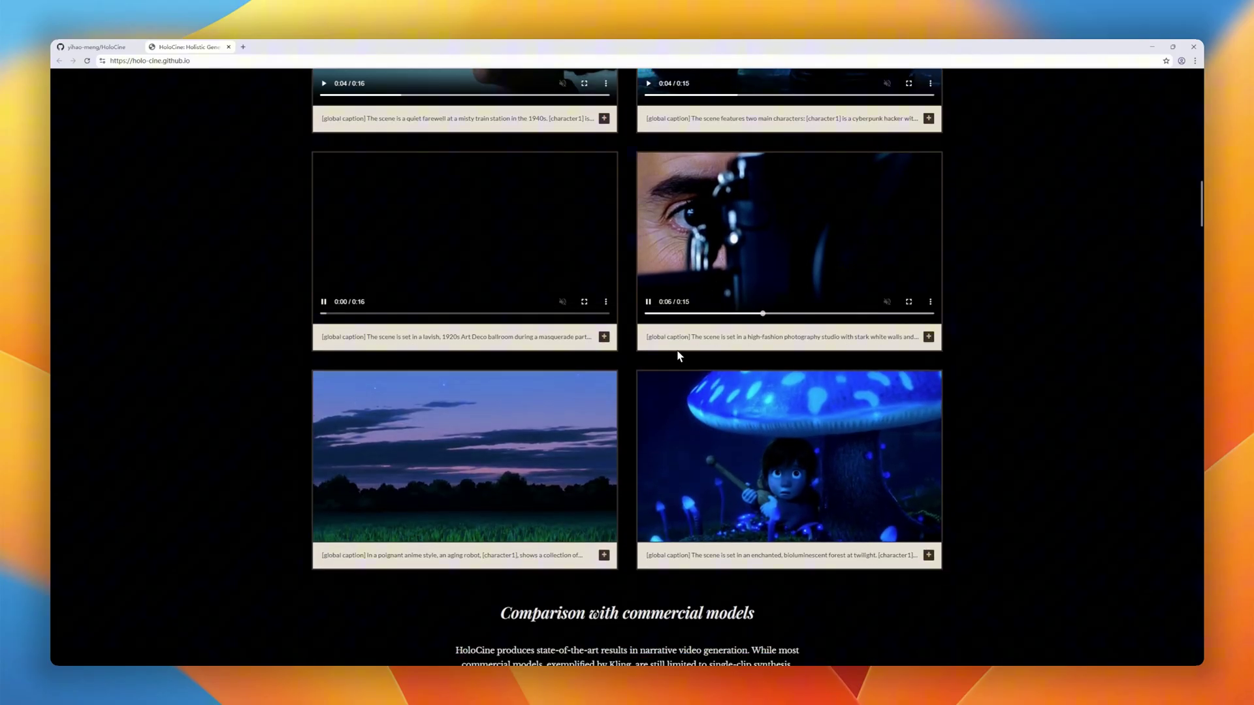
scroll(676, 355, down, 2)
scroll(677, 356, down, 3)
scroll(677, 356, down, 2)
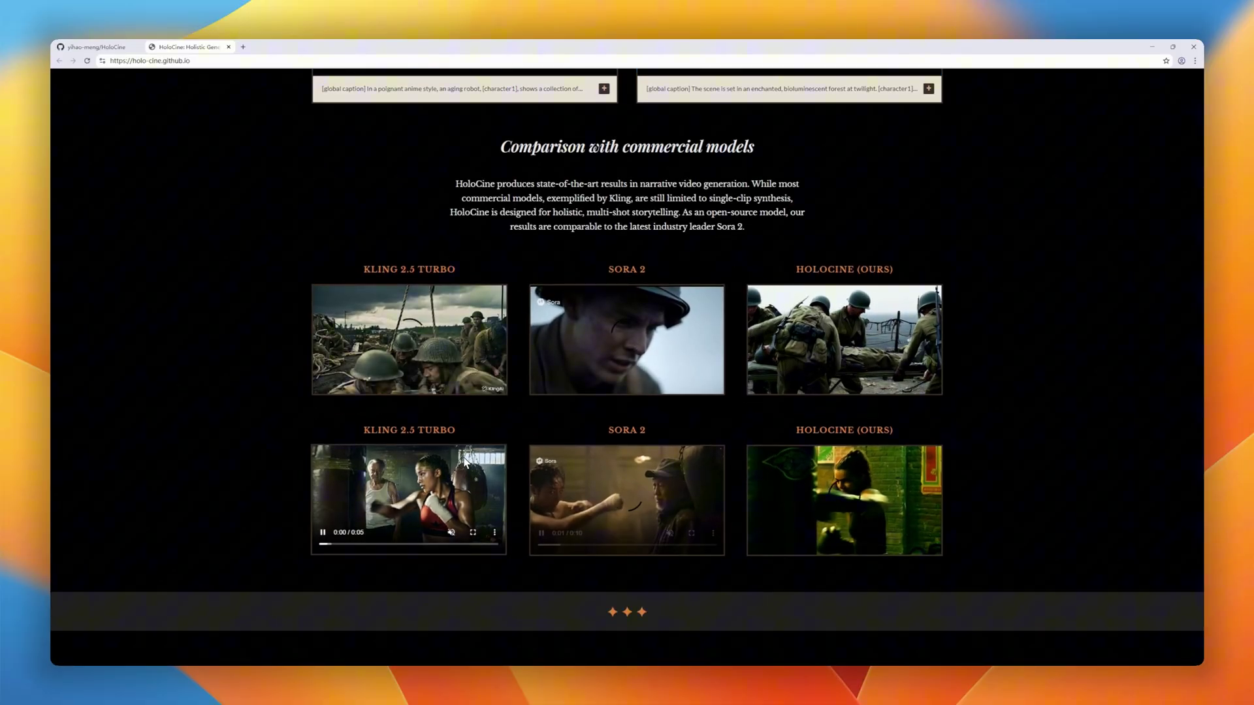
scroll(589, 467, down, 1)
scroll(589, 466, down, 1)
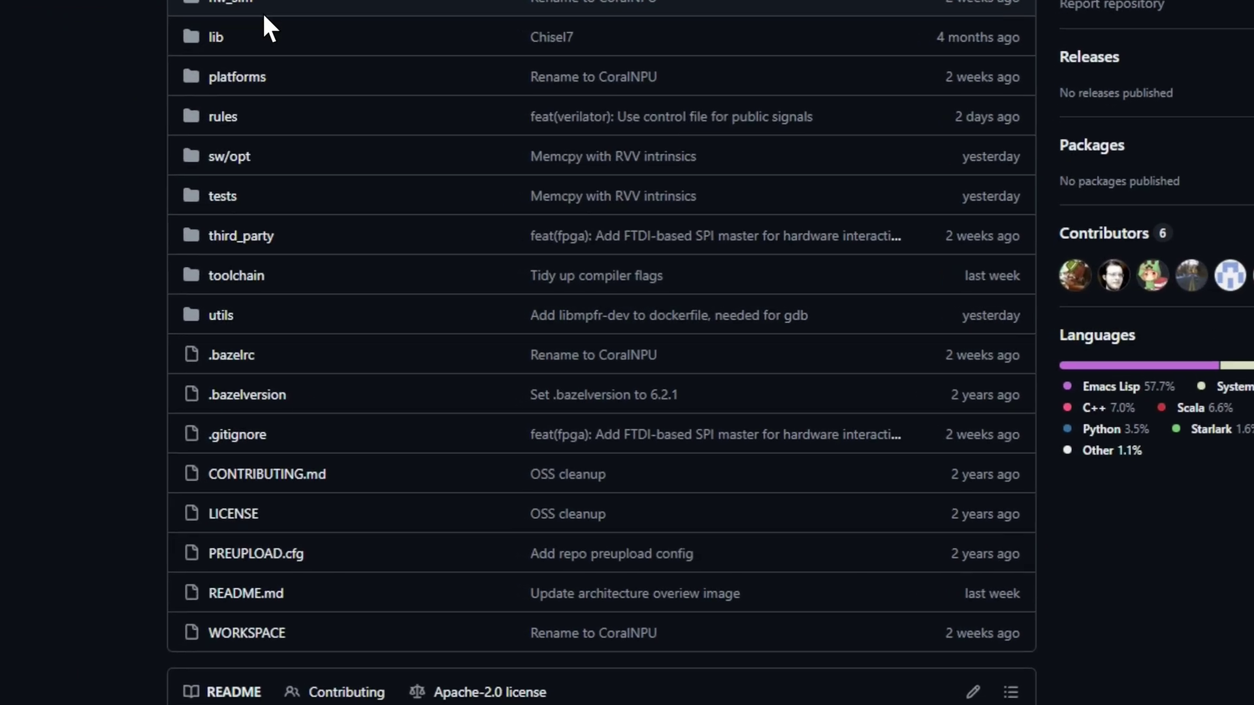
scroll(263, 13, down, 3)
scroll(256, 3, down, 2)
scroll(257, 5, down, 2)
scroll(257, 7, down, 2)
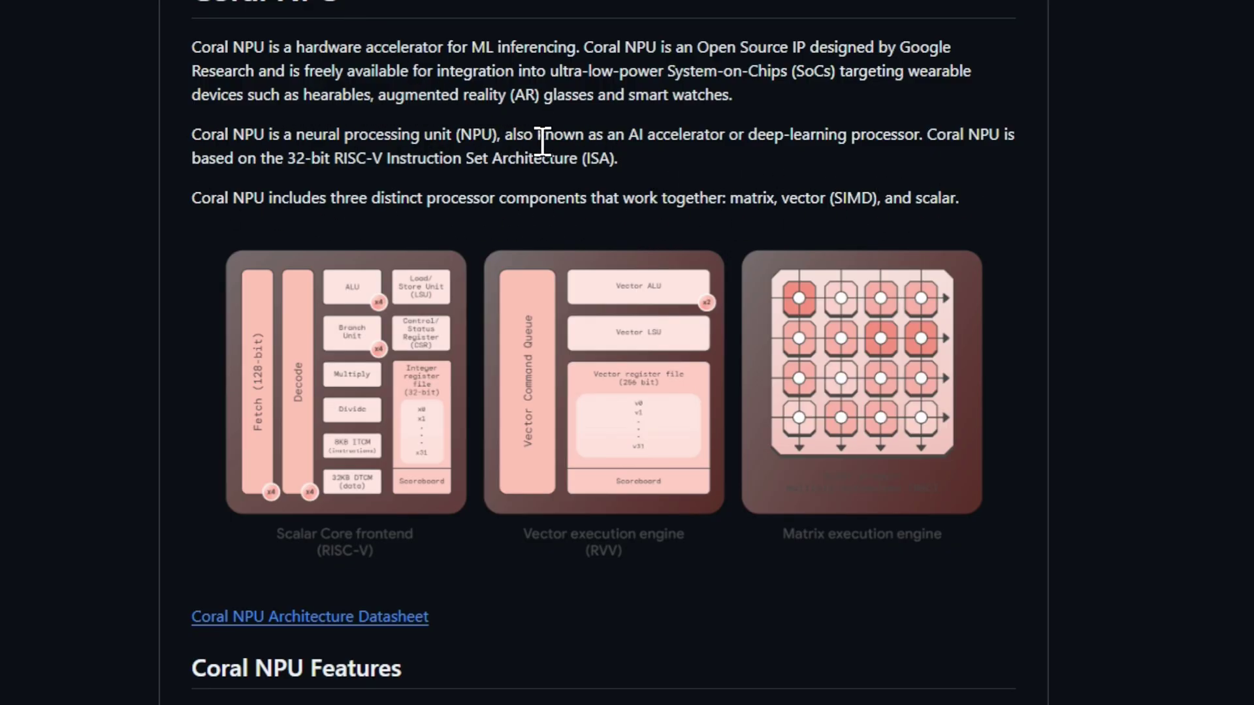
scroll(547, 139, down, 1)
scroll(604, 151, down, 2)
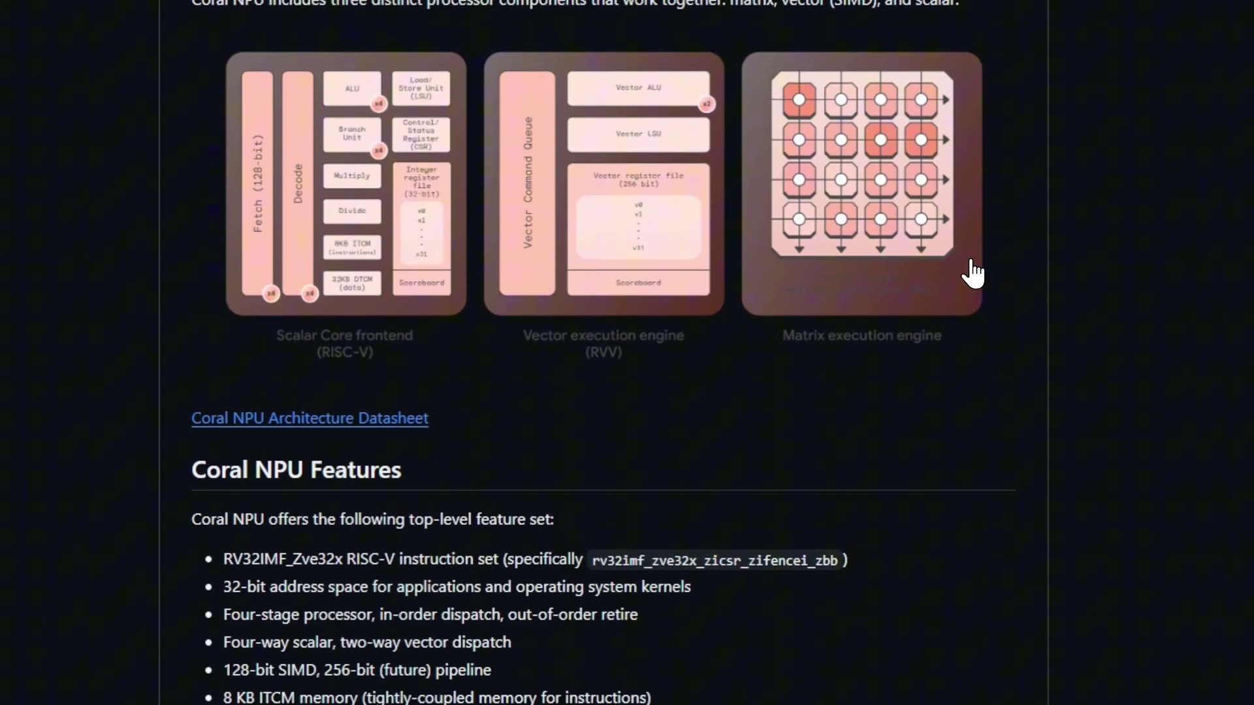
scroll(843, 240, down, 1)
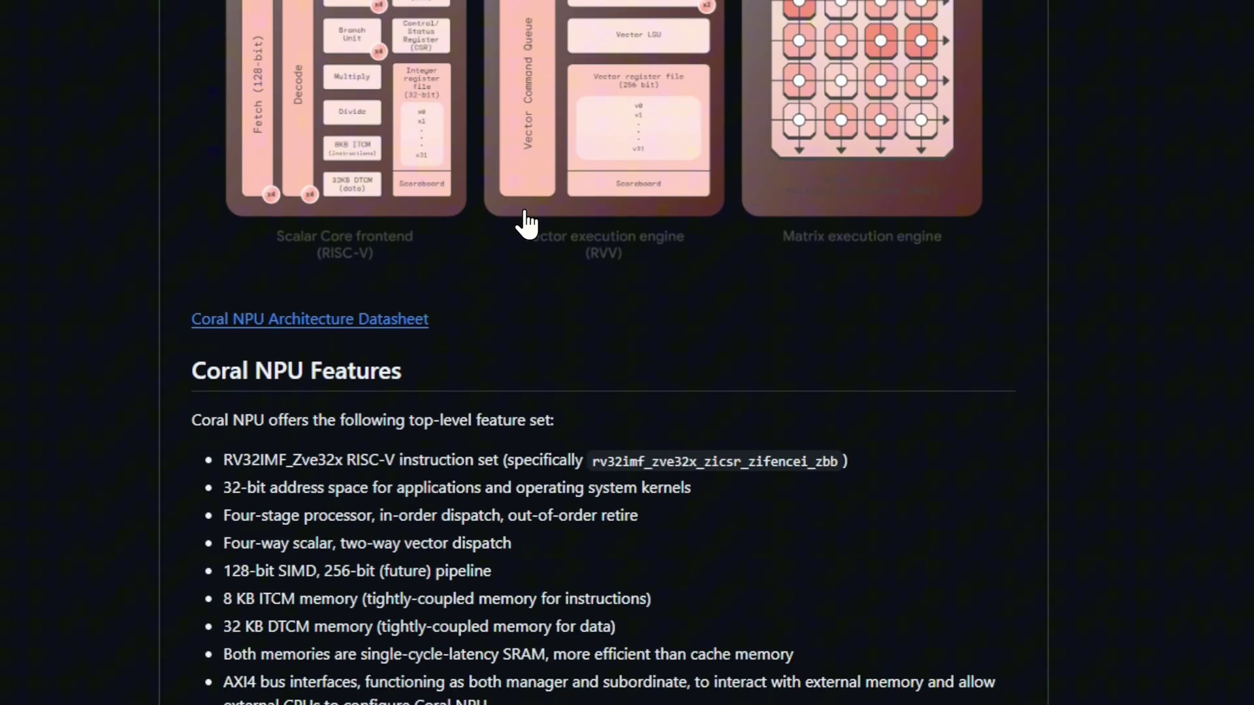
scroll(793, 233, down, 2)
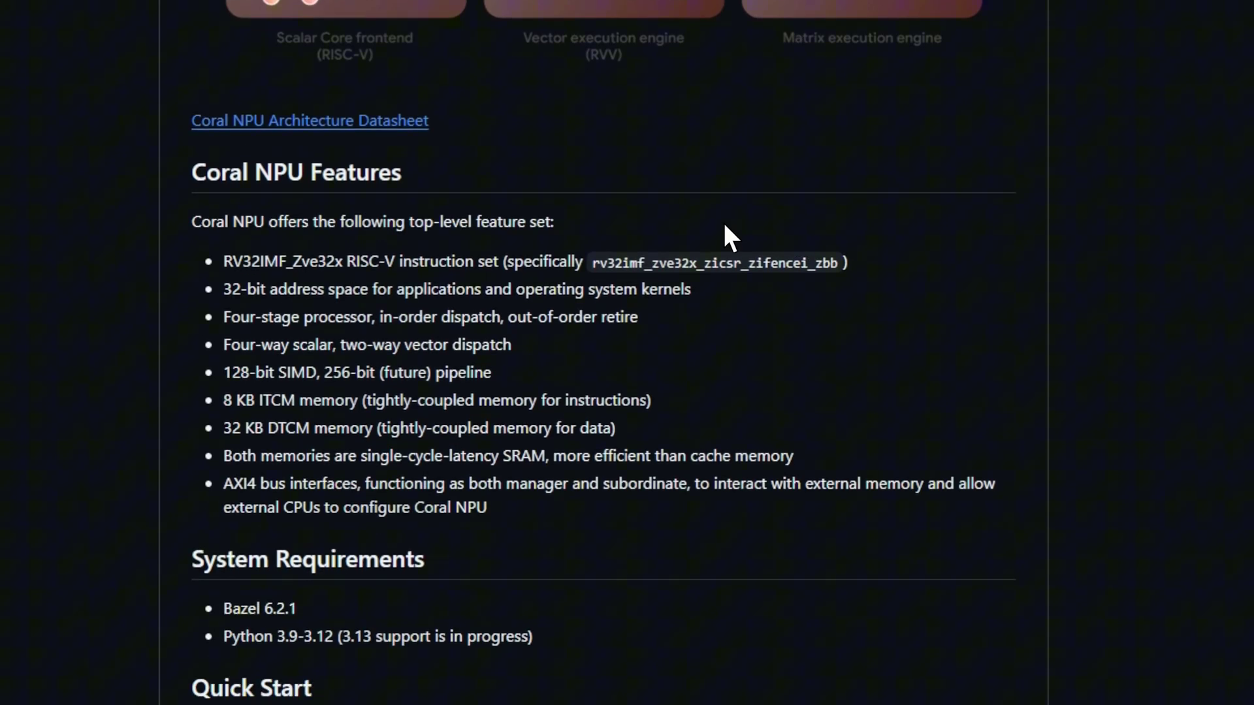
scroll(445, 223, down, 1)
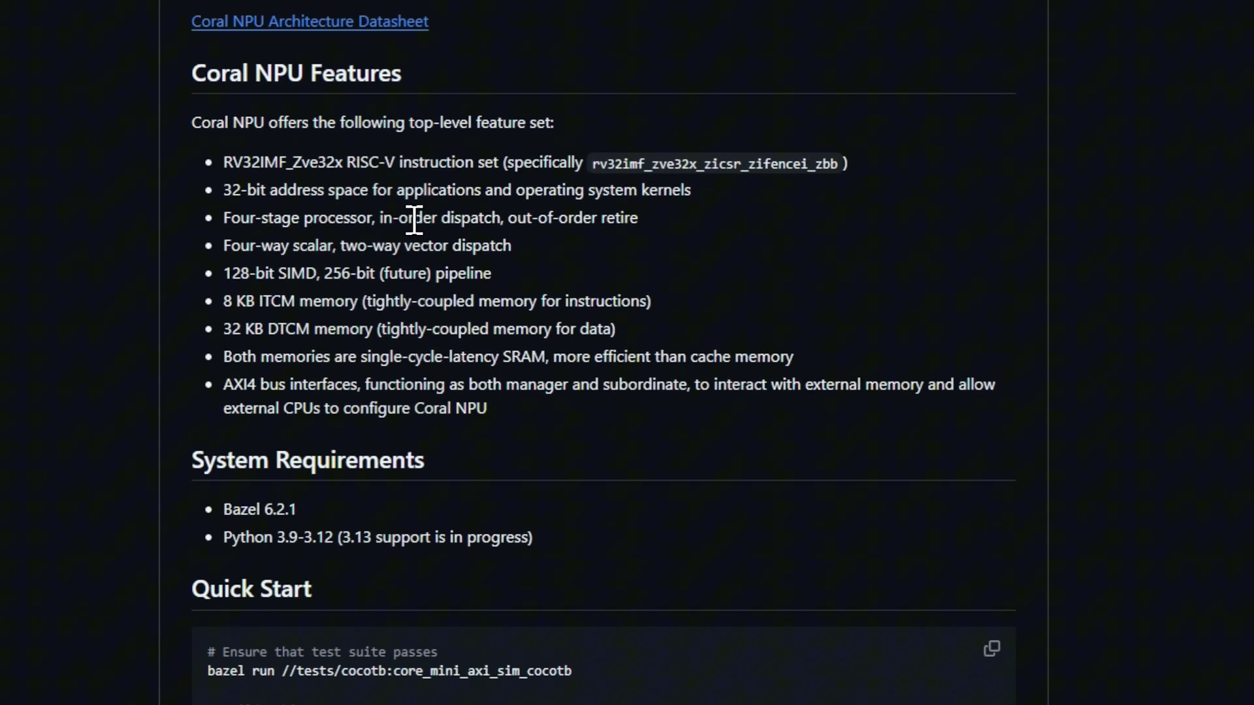
scroll(404, 220, down, 1)
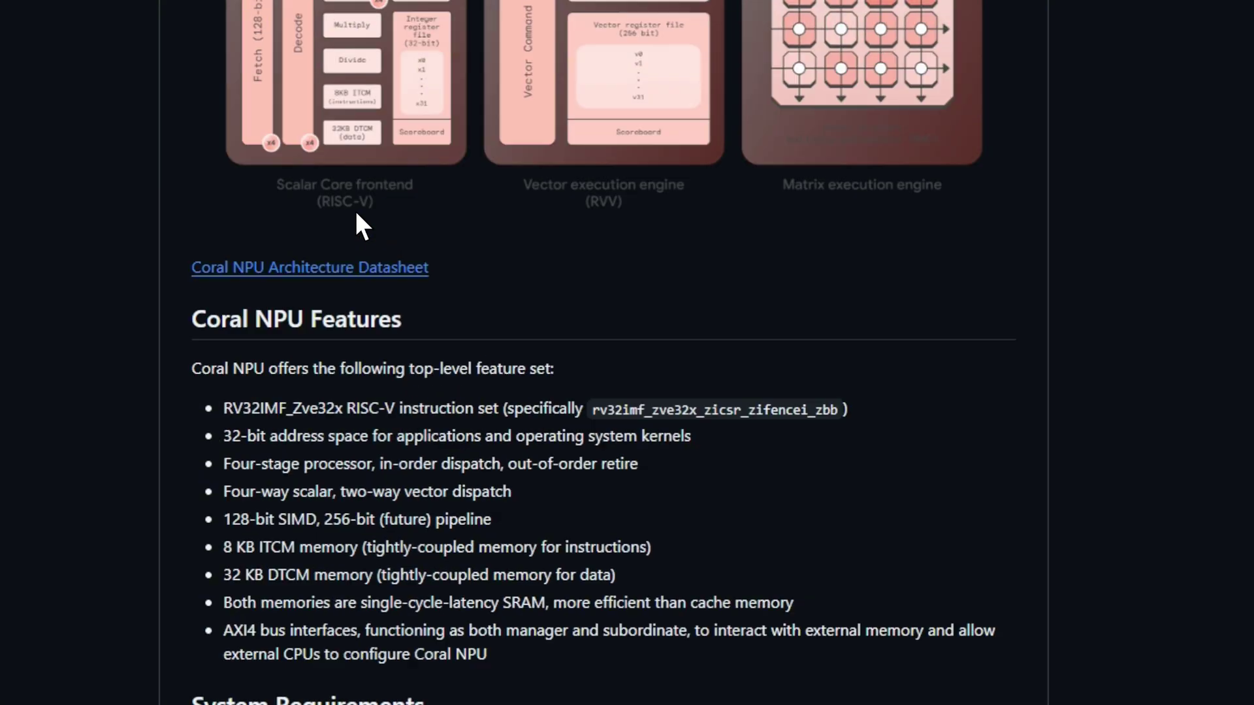
scroll(356, 211, up, 3)
scroll(356, 211, up, 5)
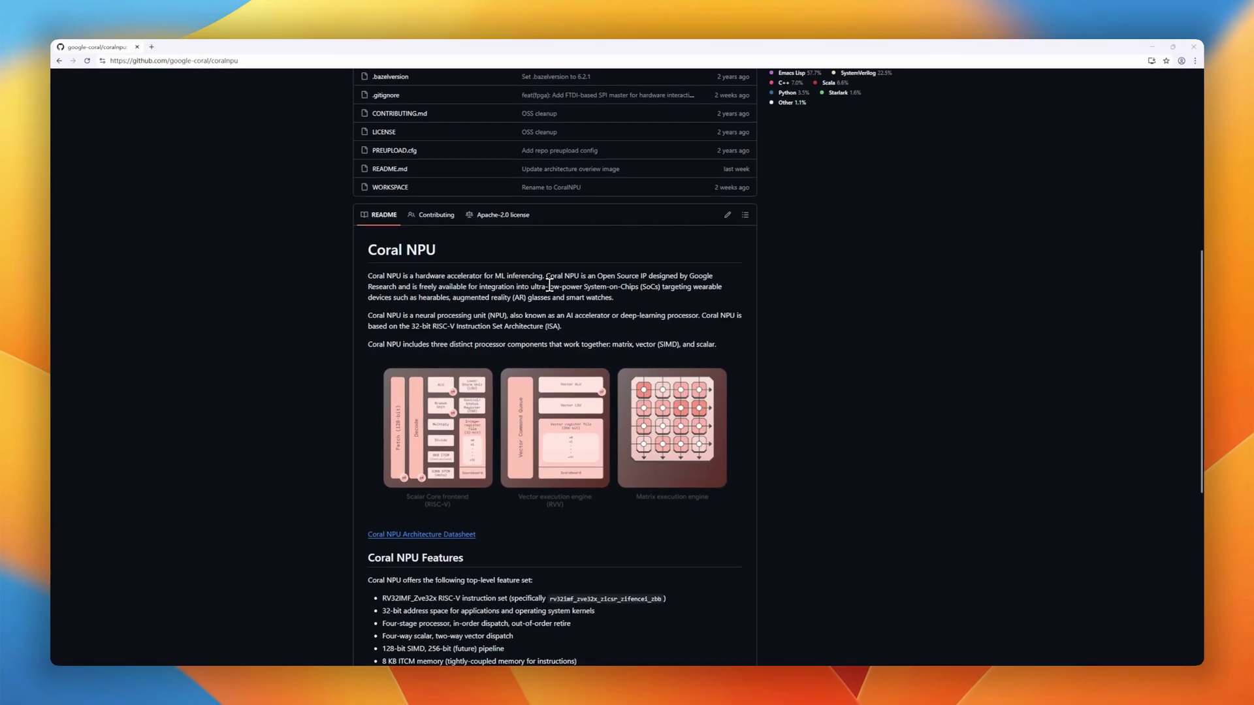
scroll(549, 286, up, 2)
scroll(549, 289, up, 1)
scroll(549, 291, up, 2)
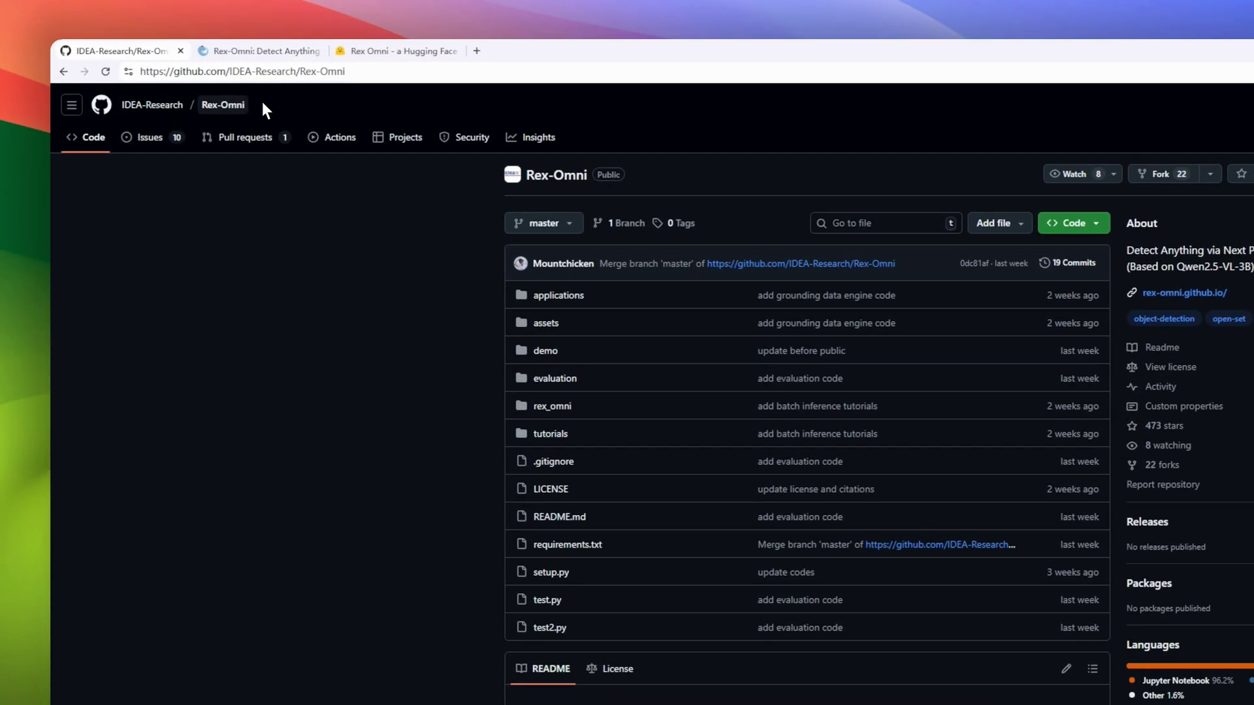
scroll(720, 334, down, 3)
scroll(720, 334, down, 1)
scroll(721, 333, down, 1)
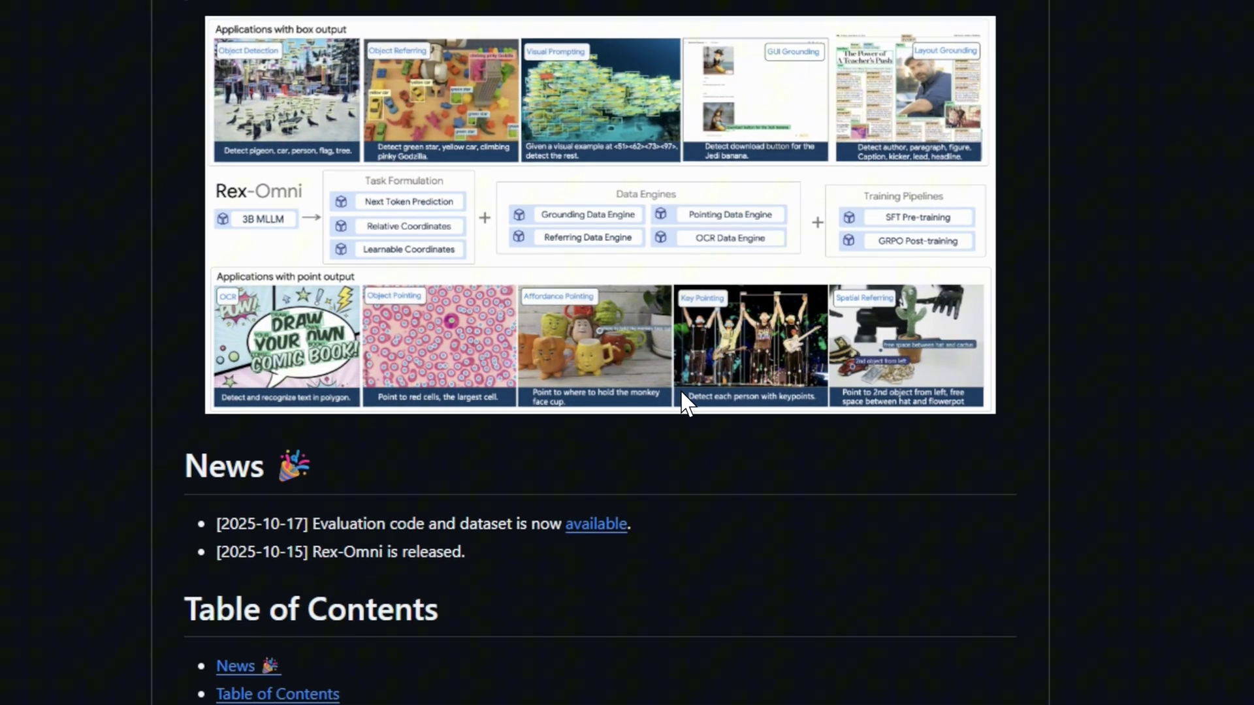
scroll(676, 407, down, 3)
scroll(671, 413, down, 5)
scroll(671, 417, down, 5)
scroll(671, 419, down, 5)
scroll(669, 424, down, 5)
scroll(666, 426, down, 5)
scroll(667, 426, down, 5)
scroll(664, 428, down, 5)
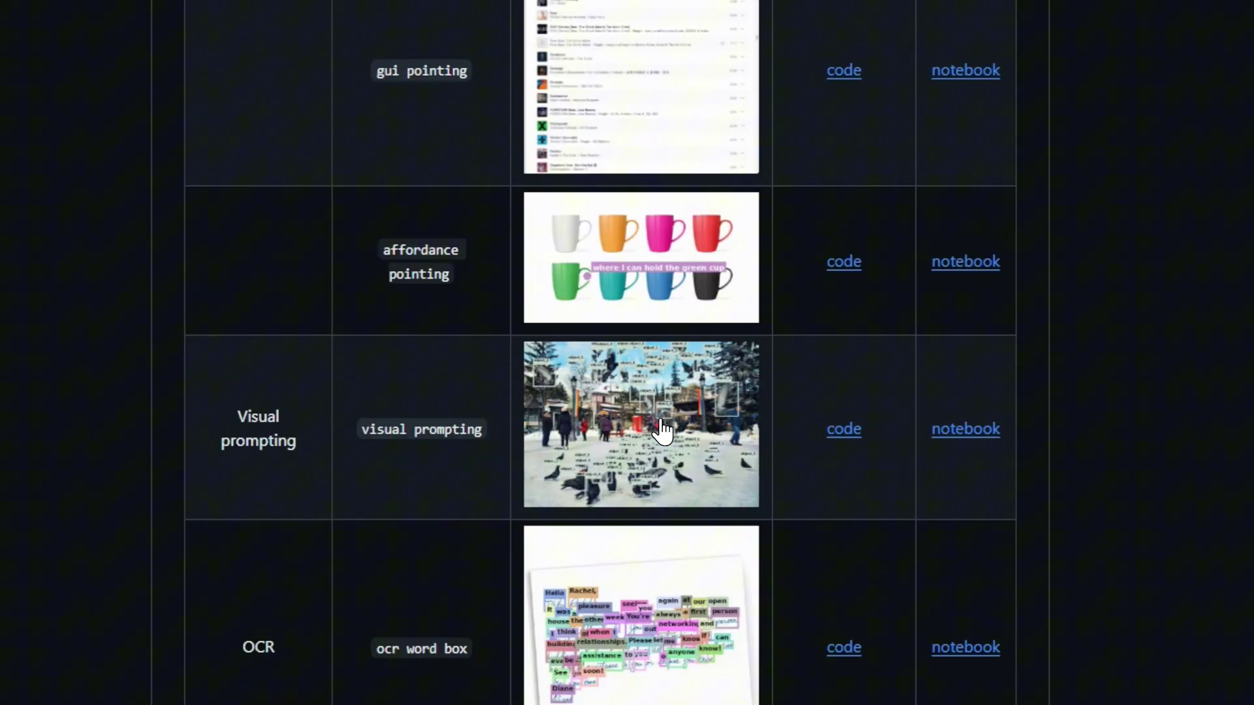
scroll(663, 431, down, 5)
scroll(661, 431, down, 5)
scroll(661, 431, down, 3)
scroll(660, 431, down, 2)
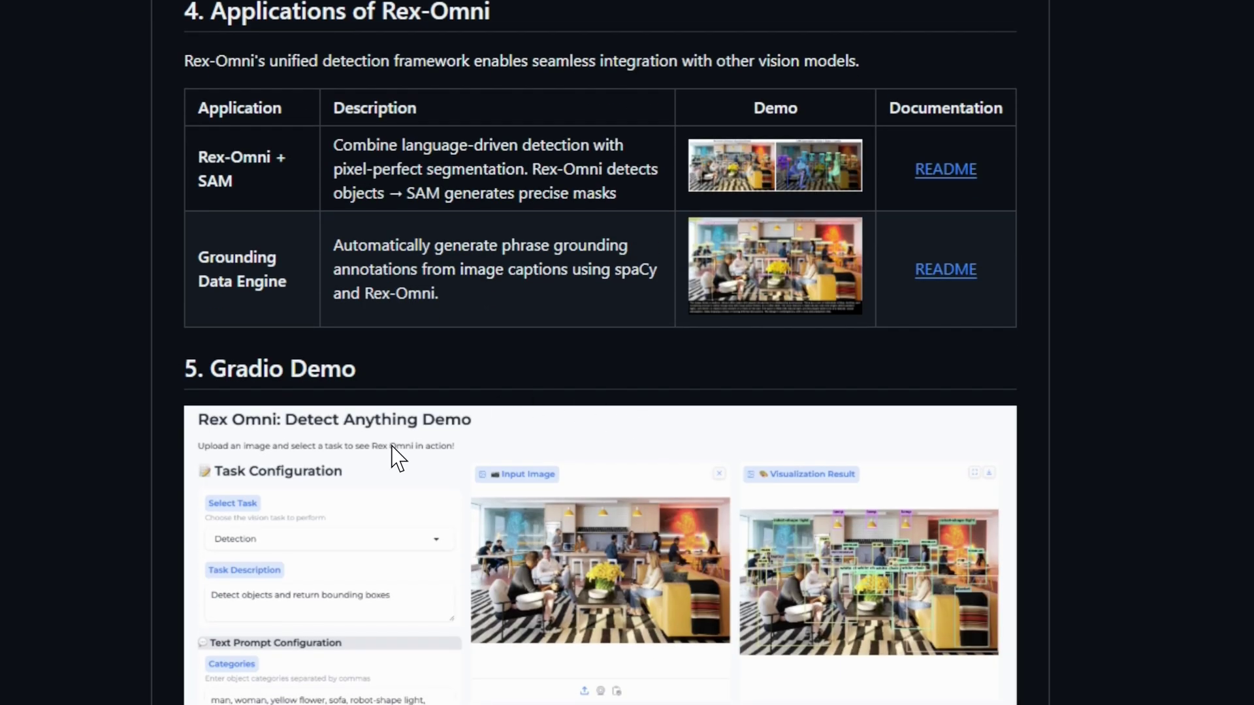
scroll(558, 404, down, 5)
scroll(558, 403, down, 5)
scroll(553, 404, down, 5)
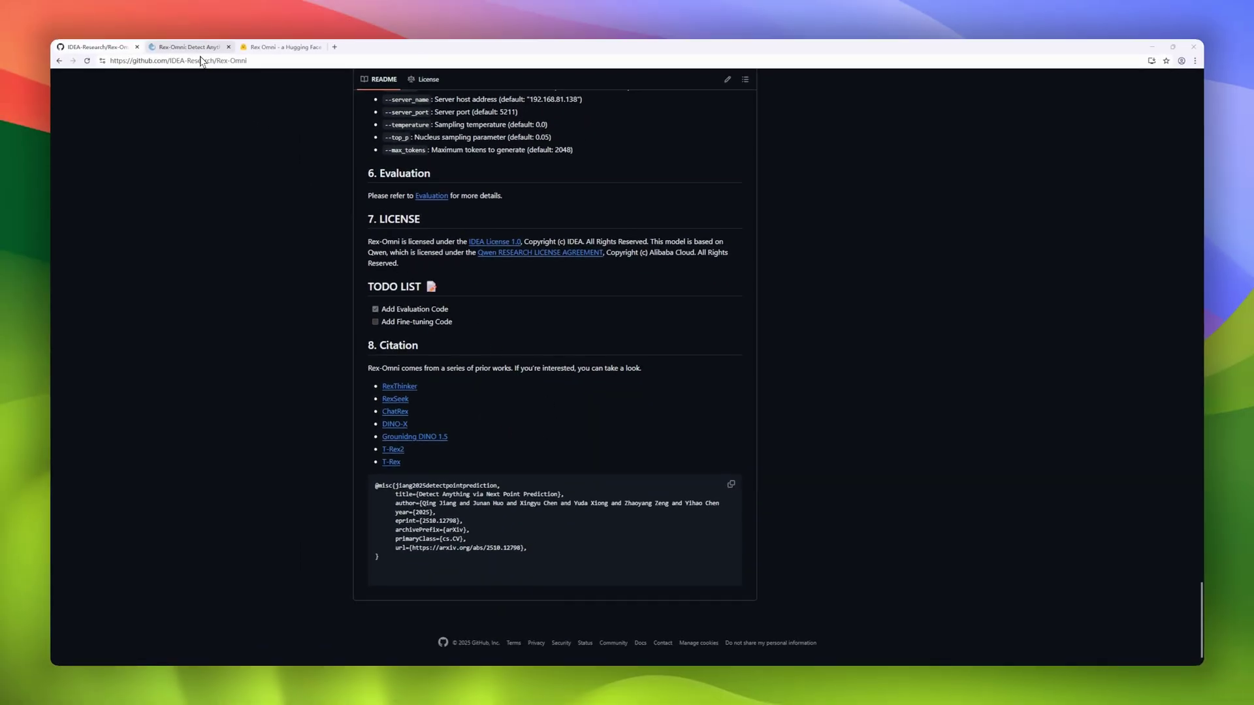
Step: Switch to the 'Rex-Omni: Detect Anything' project website tab
click(194, 48)
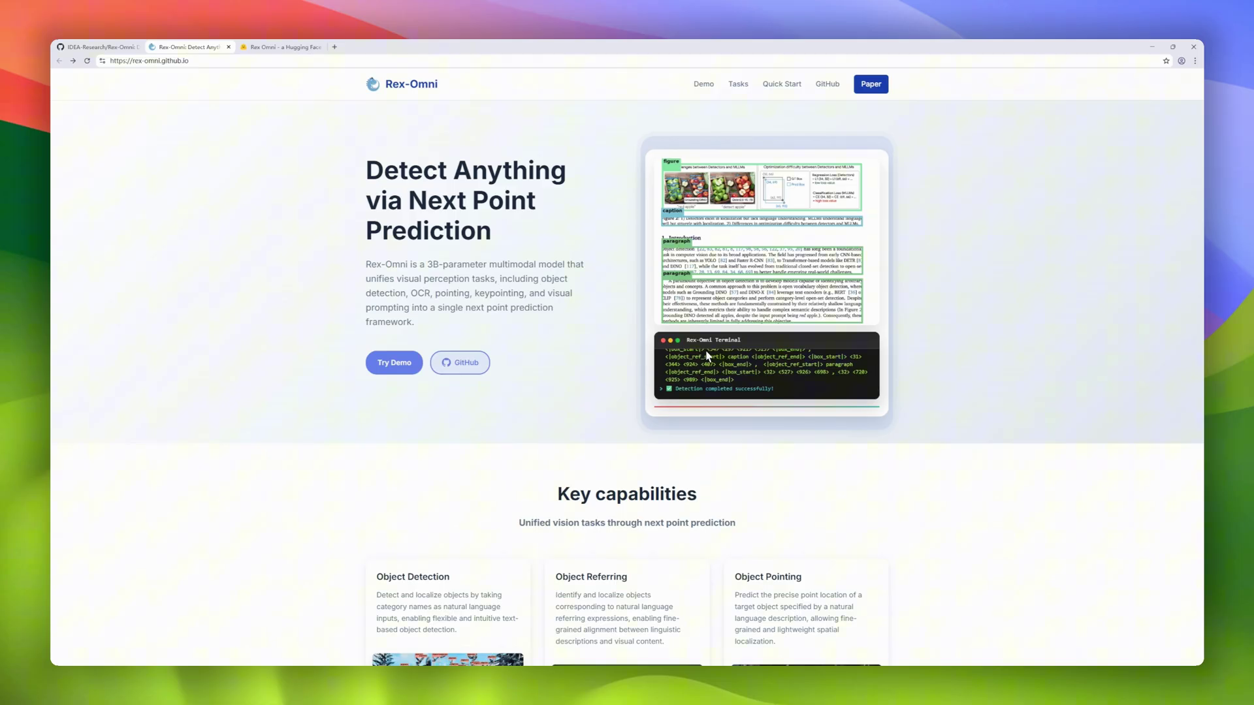
scroll(644, 372, down, 2)
scroll(643, 373, down, 2)
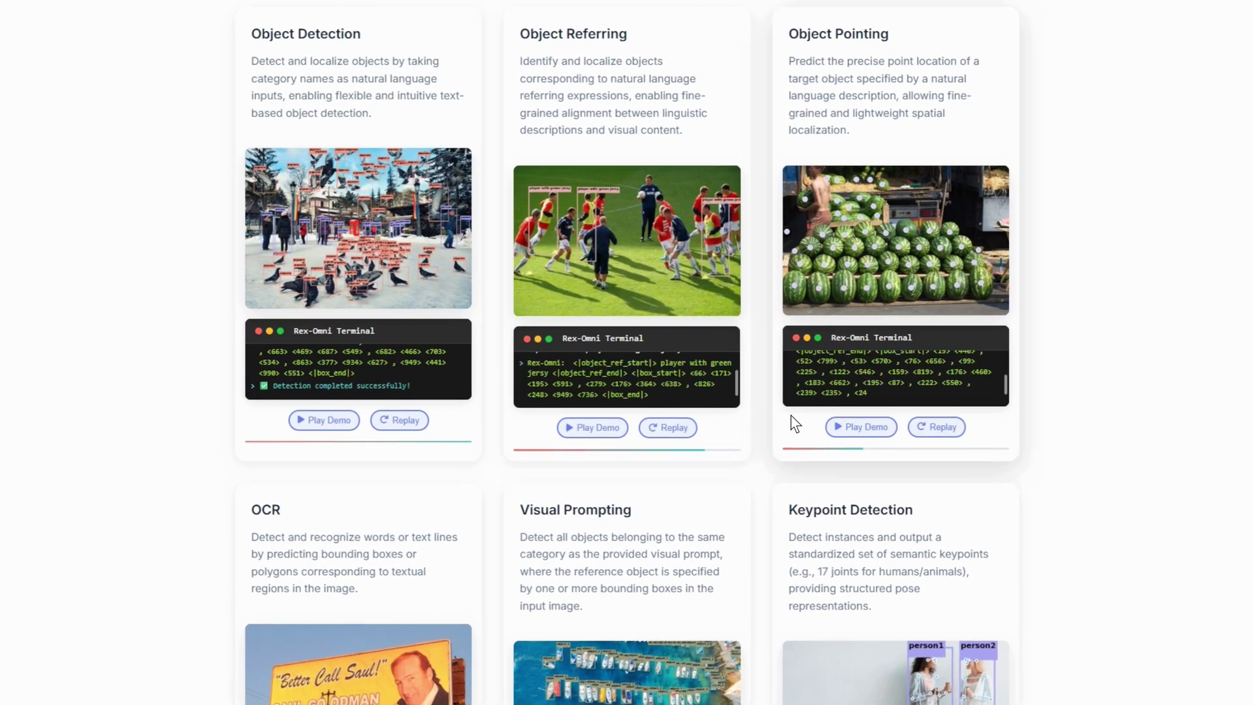
scroll(781, 425, down, 2)
scroll(626, 447, down, 2)
scroll(491, 494, down, 2)
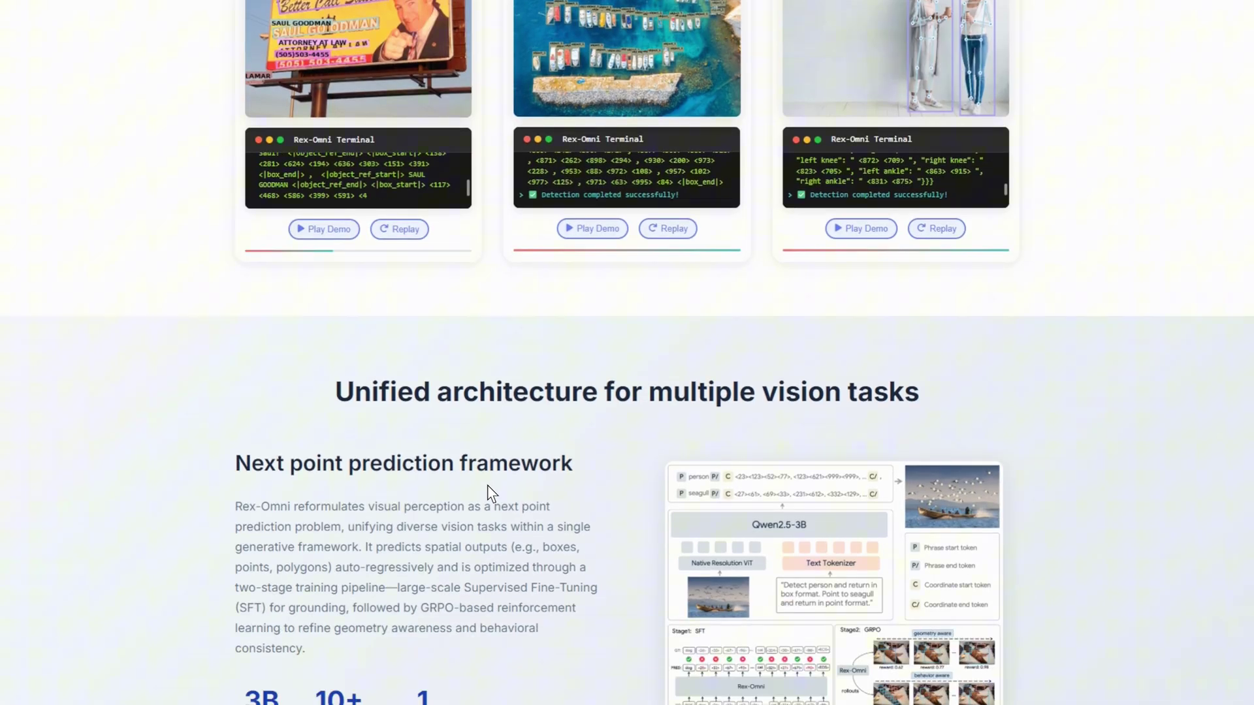
scroll(491, 493, down, 2)
scroll(490, 493, down, 5)
scroll(482, 493, down, 4)
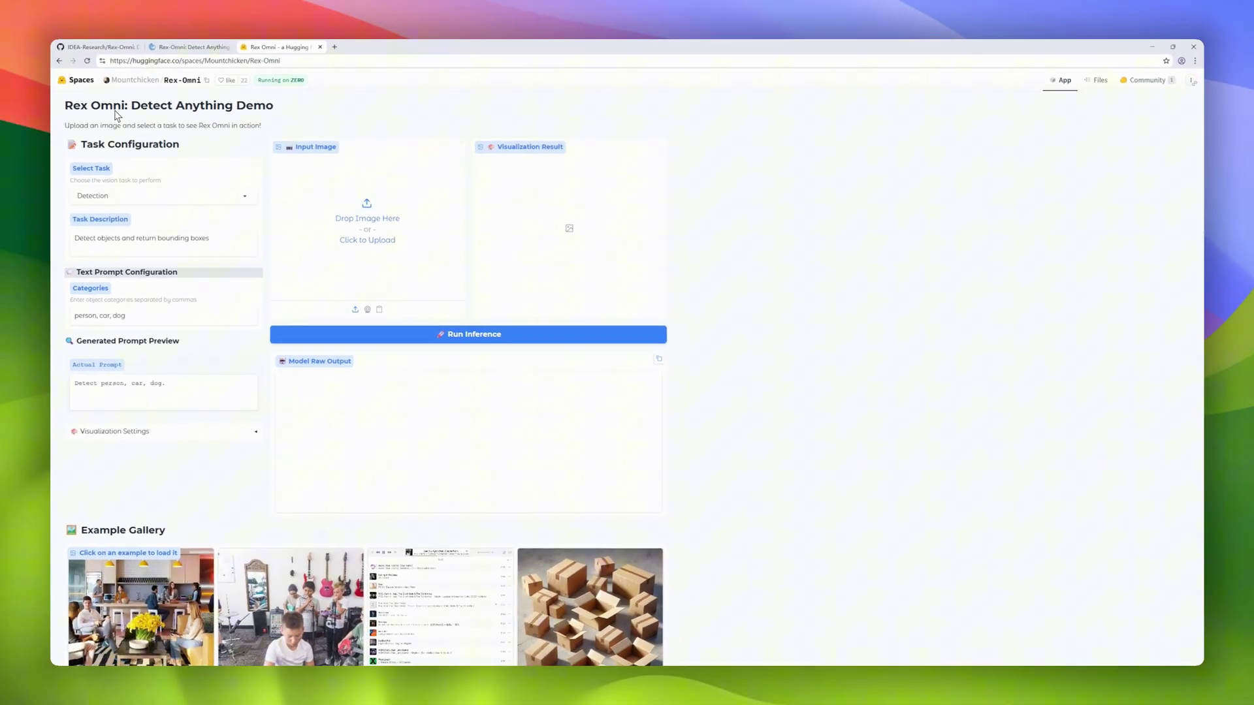
scroll(317, 405, down, 3)
scroll(316, 405, down, 2)
Step: Load the dog-and-cat example image into the Rex-Omni demo
click(432, 411)
scroll(340, 372, up, 4)
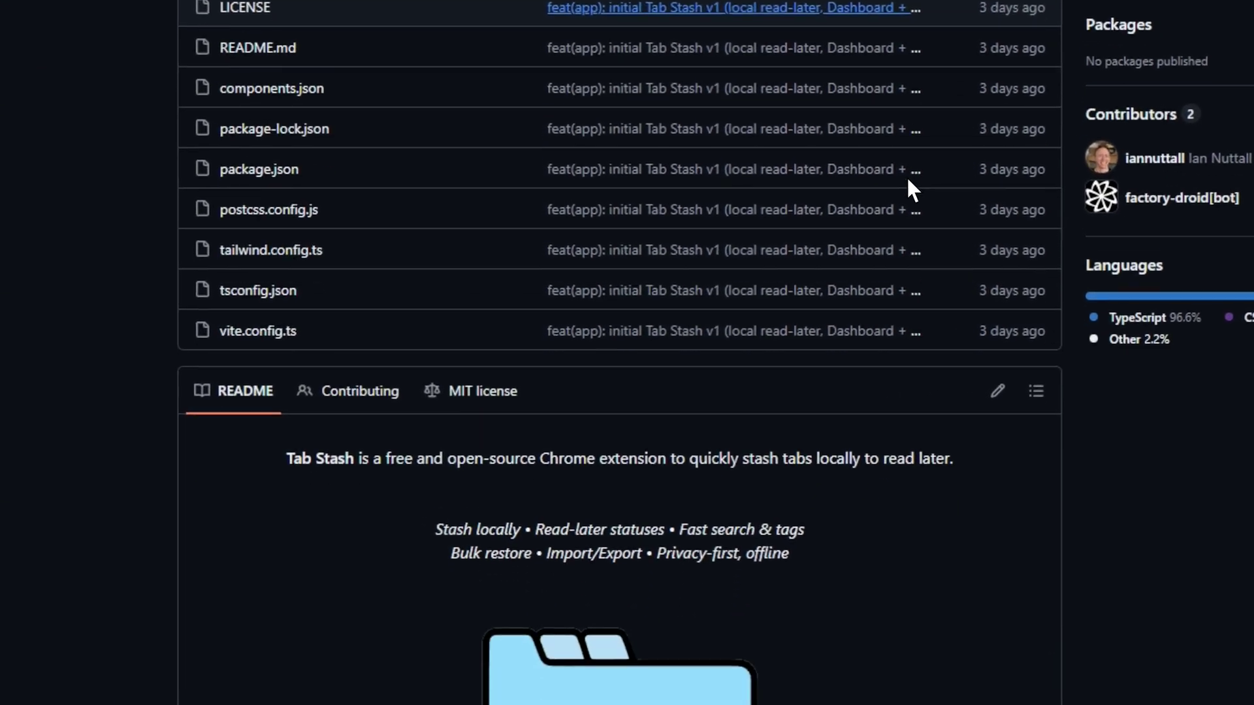
scroll(702, 246, down, 3)
scroll(703, 245, down, 2)
scroll(911, 189, down, 1)
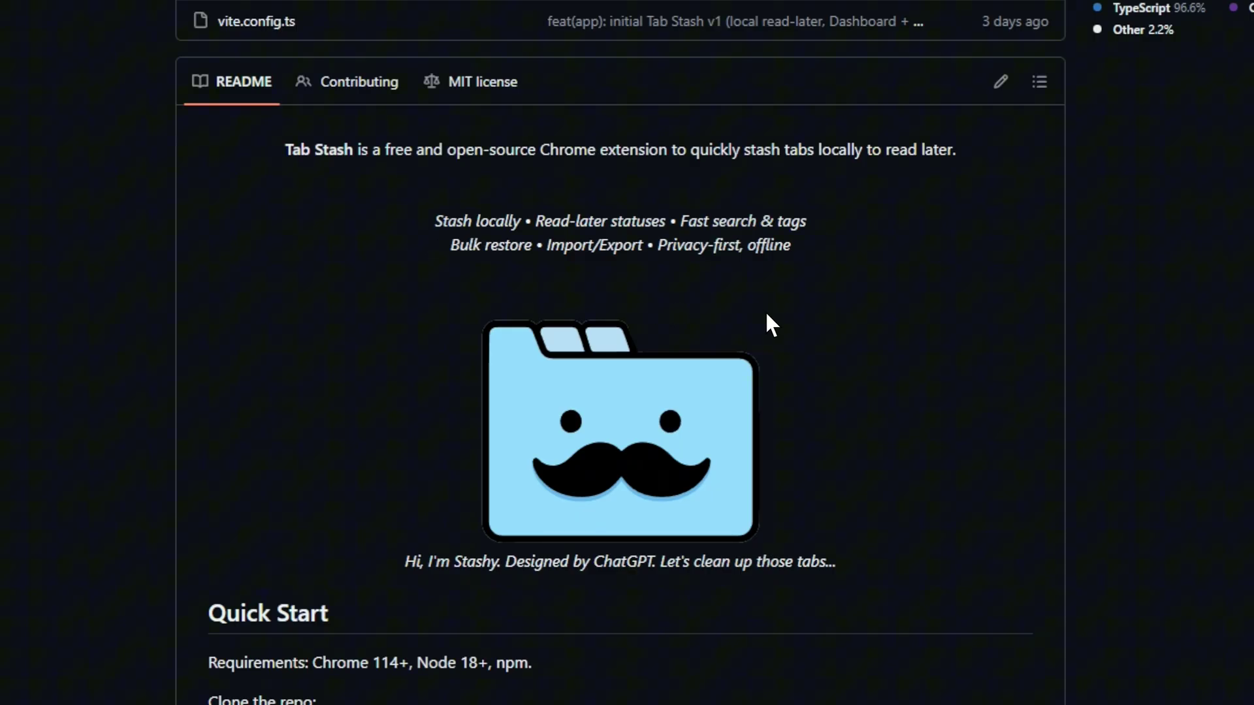
scroll(784, 316, down, 2)
scroll(497, 372, down, 1)
scroll(497, 373, down, 2)
scroll(497, 372, down, 3)
scroll(497, 373, down, 2)
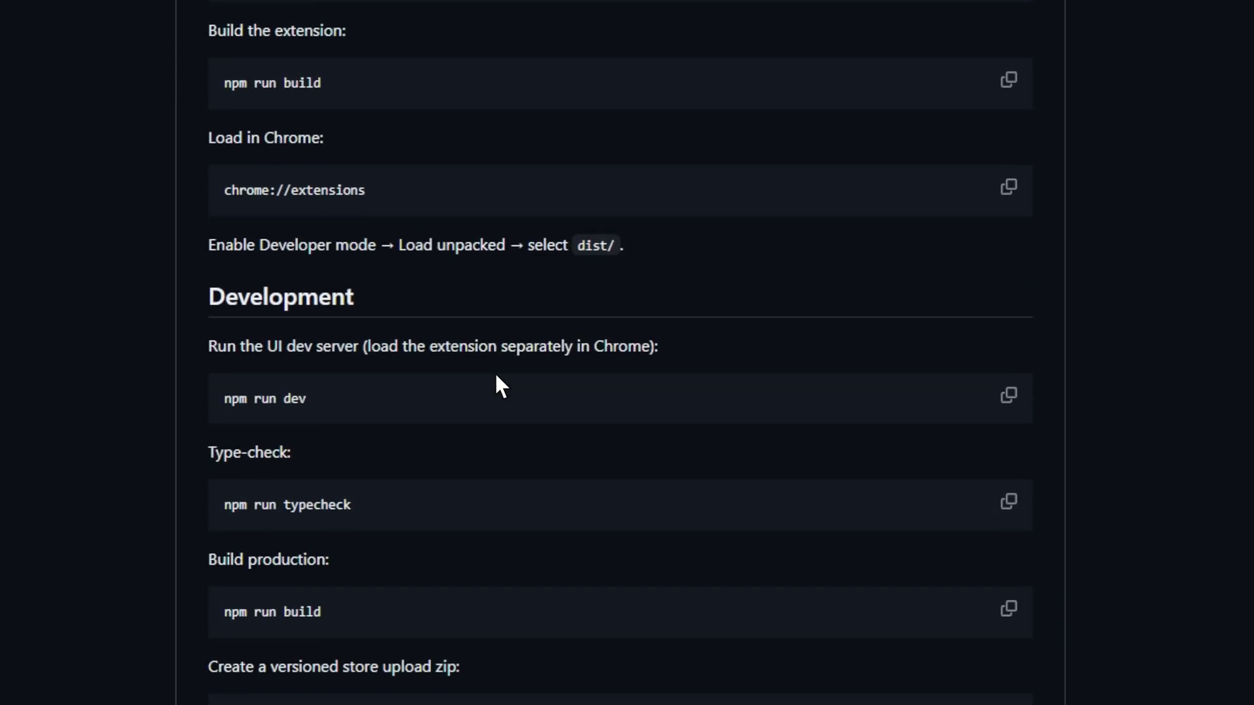
scroll(496, 382, down, 2)
scroll(497, 382, down, 3)
scroll(497, 381, down, 1)
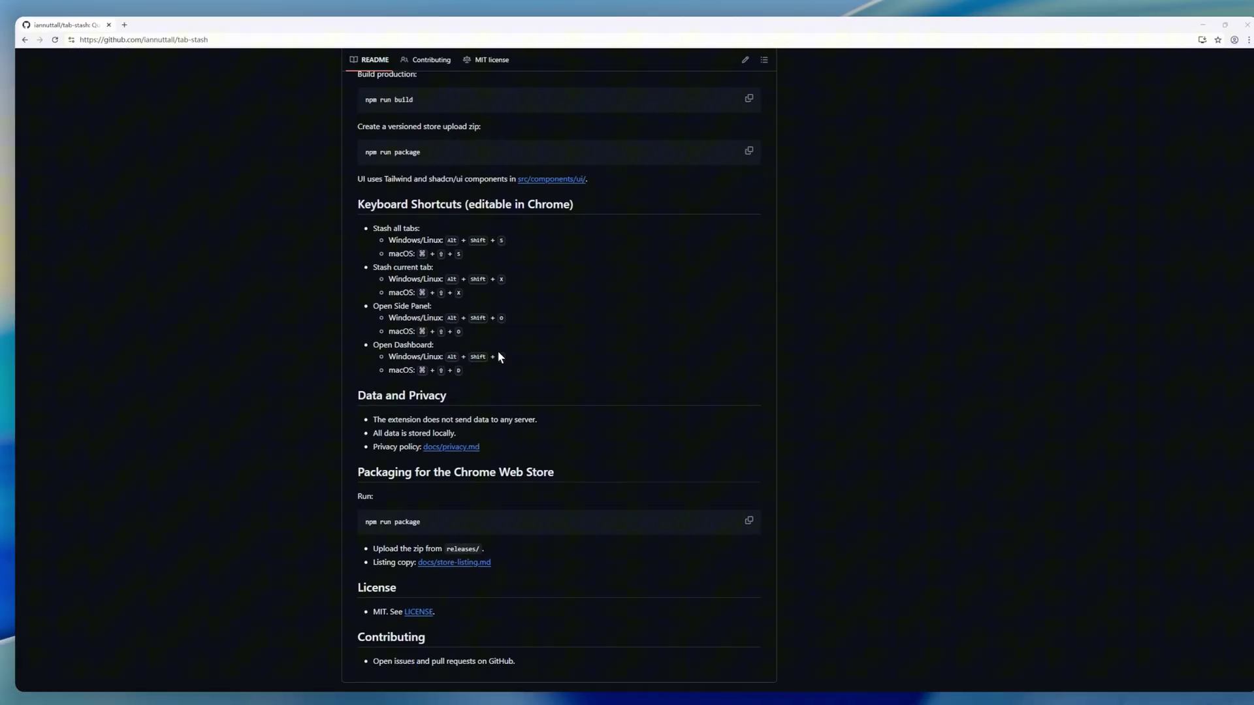
scroll(499, 356, down, 2)
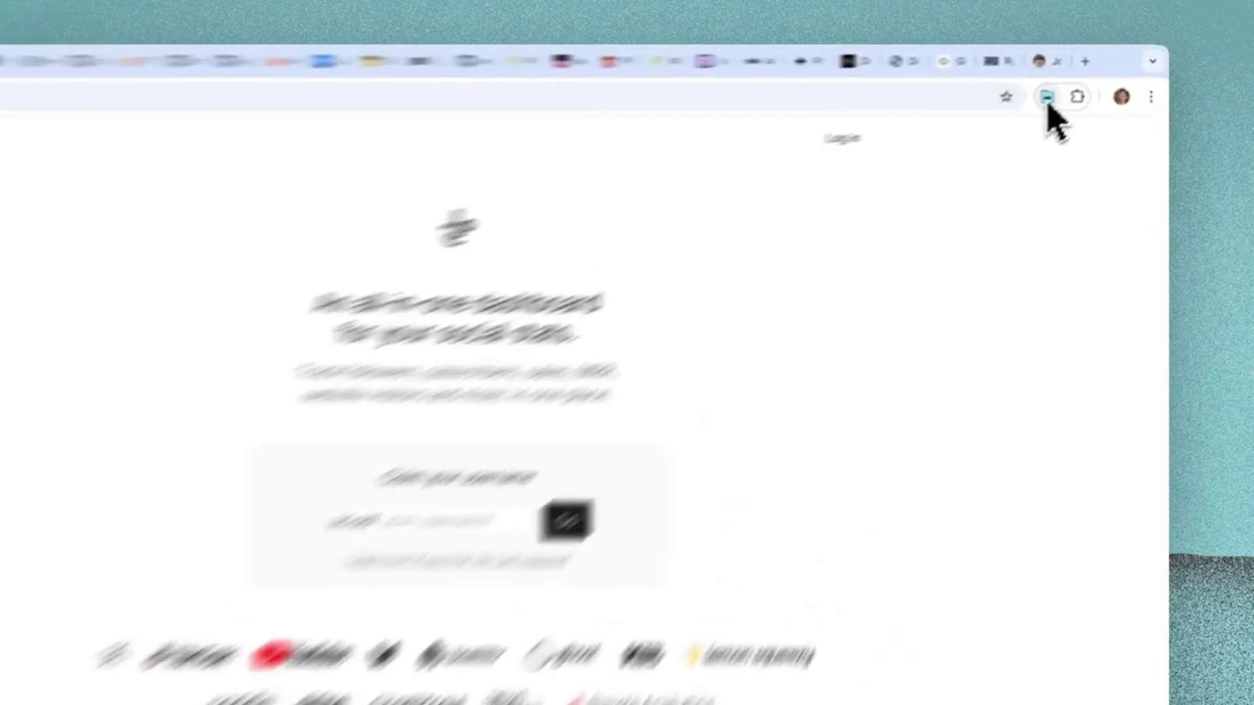
Step: Stash all 26 open tabs in Tab Stash and start tagging the ASCII Art entry
click(938, 124)
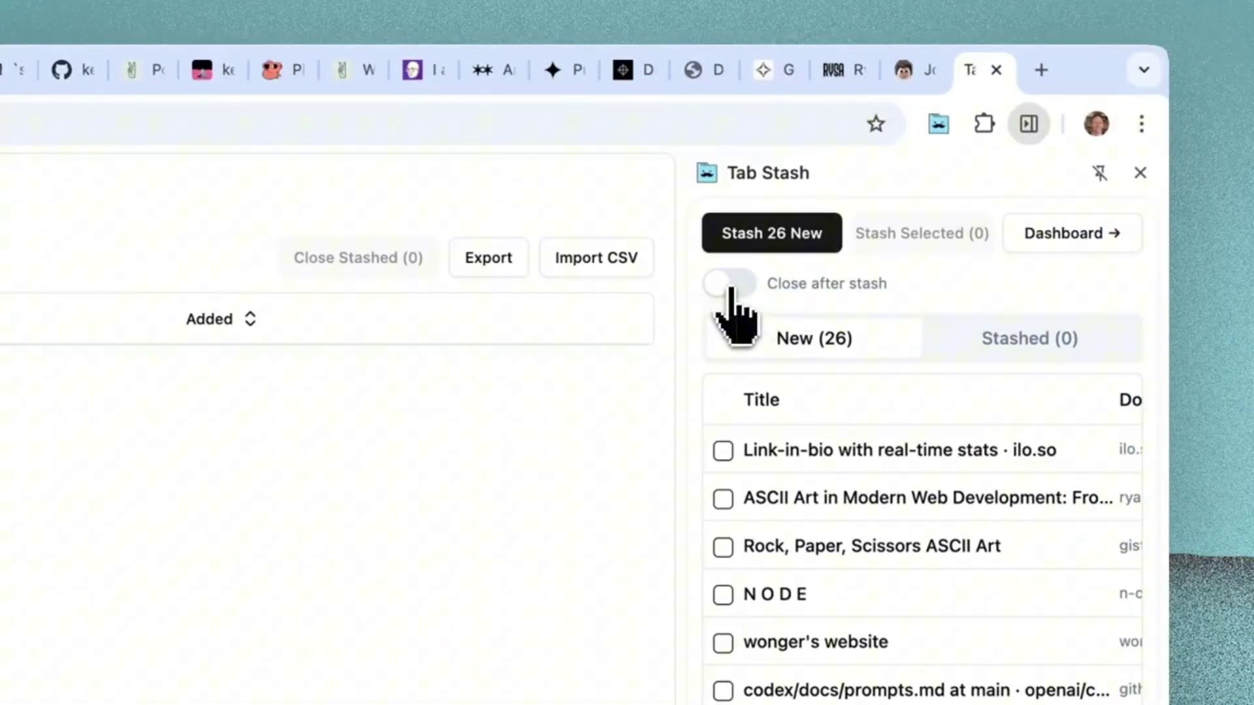
click(783, 236)
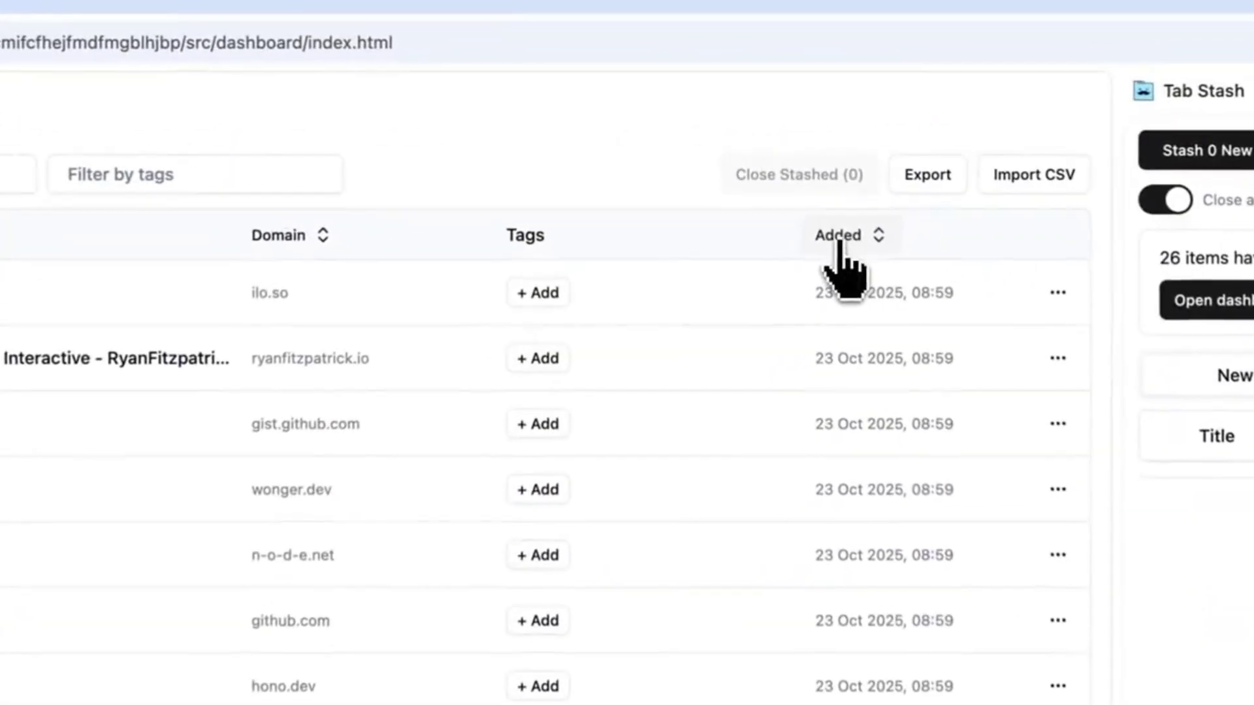
click(538, 359)
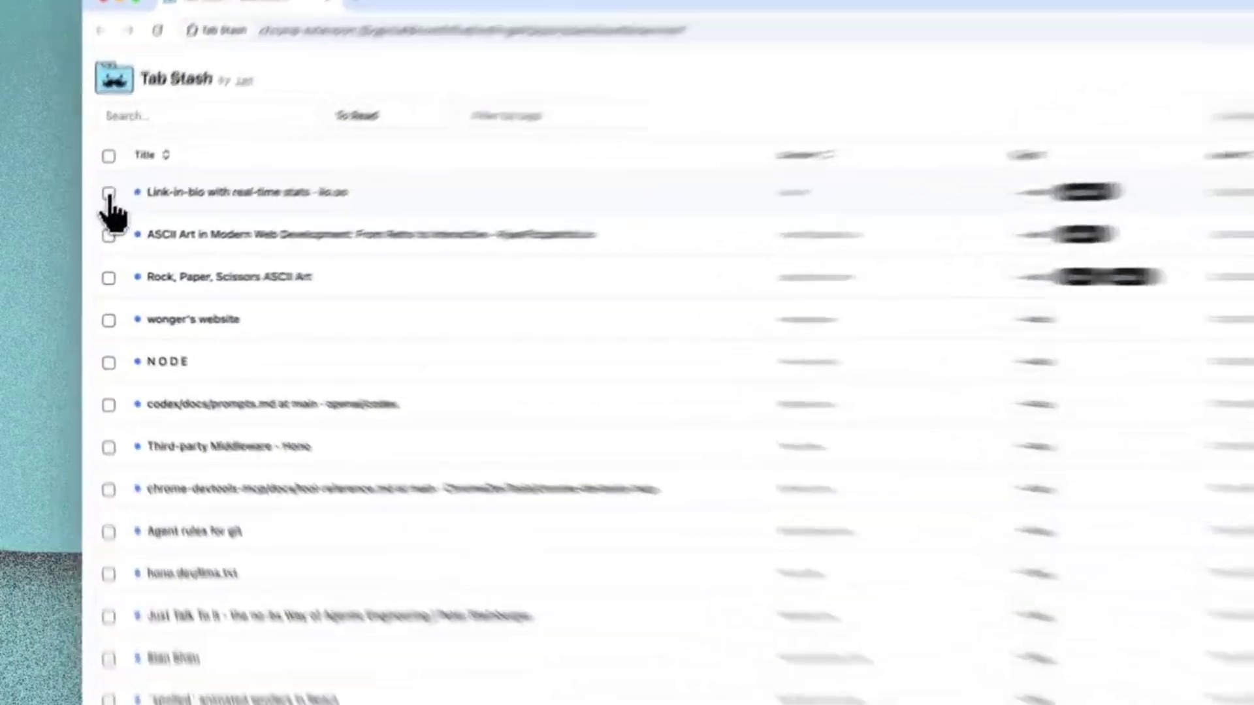
Step: Restore the Link-in-bio, codex prompts and Third-party Middleware - Hono entries
click(126, 196)
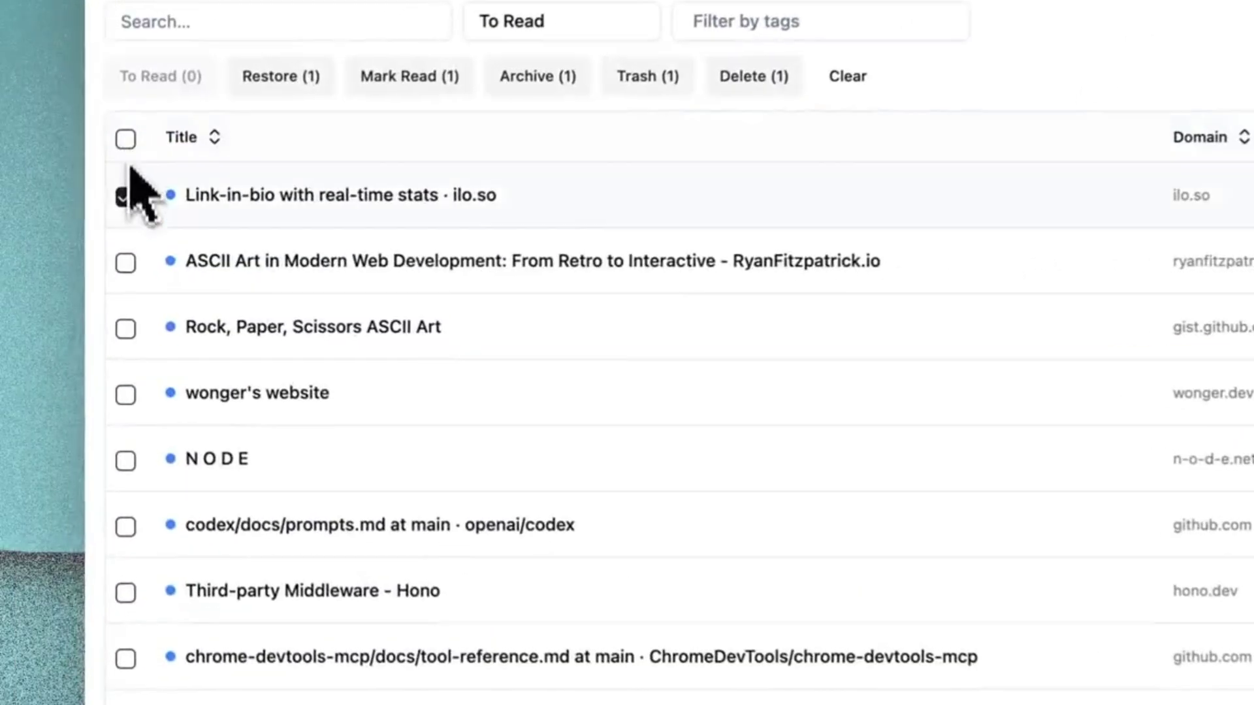
click(126, 531)
click(125, 588)
click(283, 74)
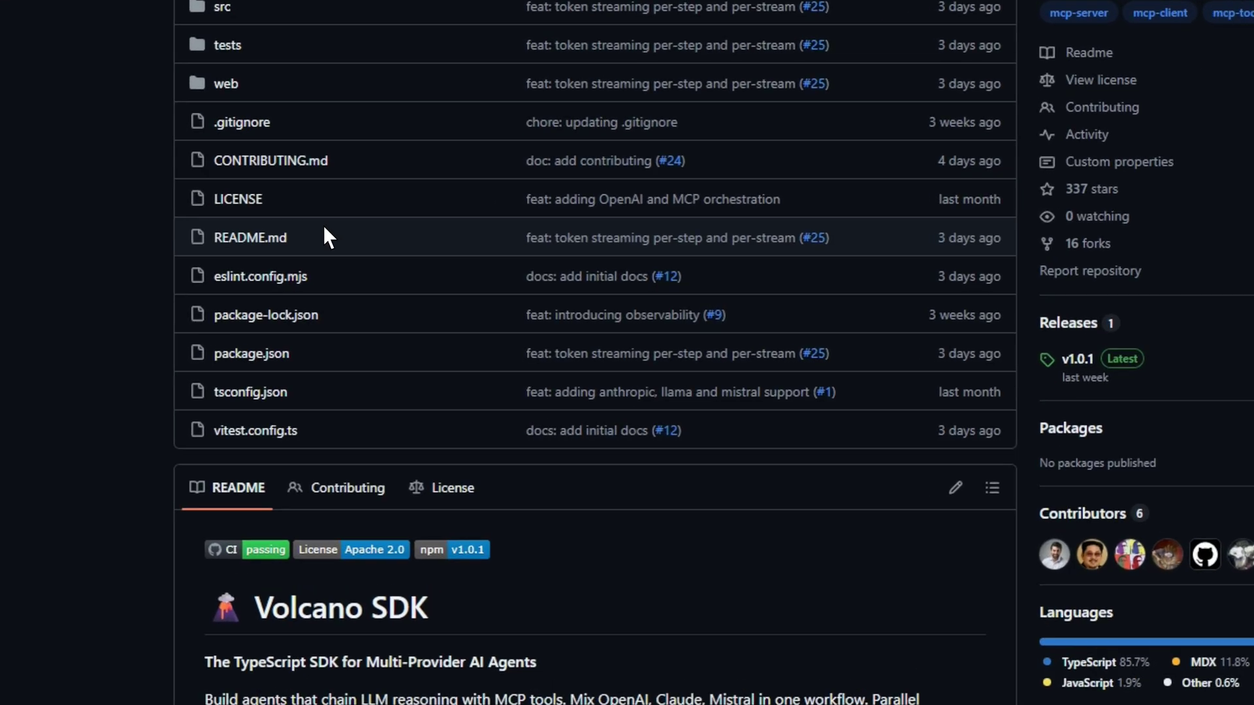
scroll(311, 231, down, 1)
scroll(311, 231, down, 1)
scroll(310, 227, down, 1)
scroll(312, 221, down, 2)
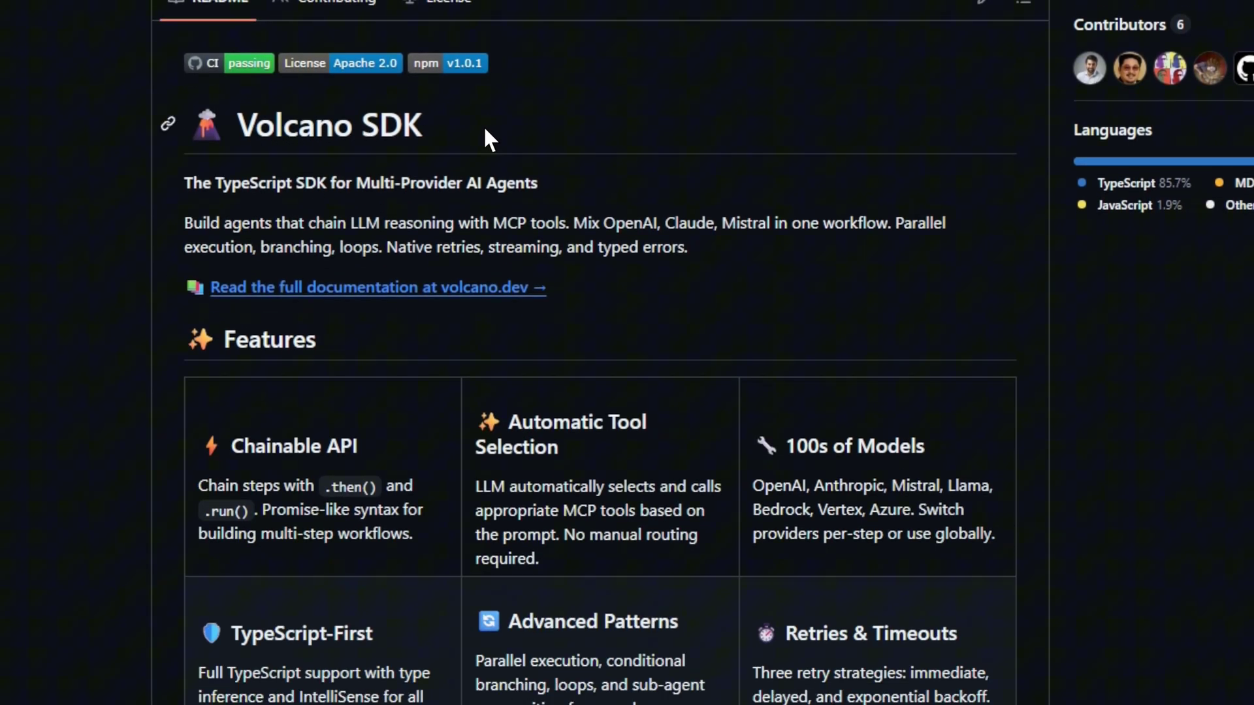
scroll(413, 211, down, 1)
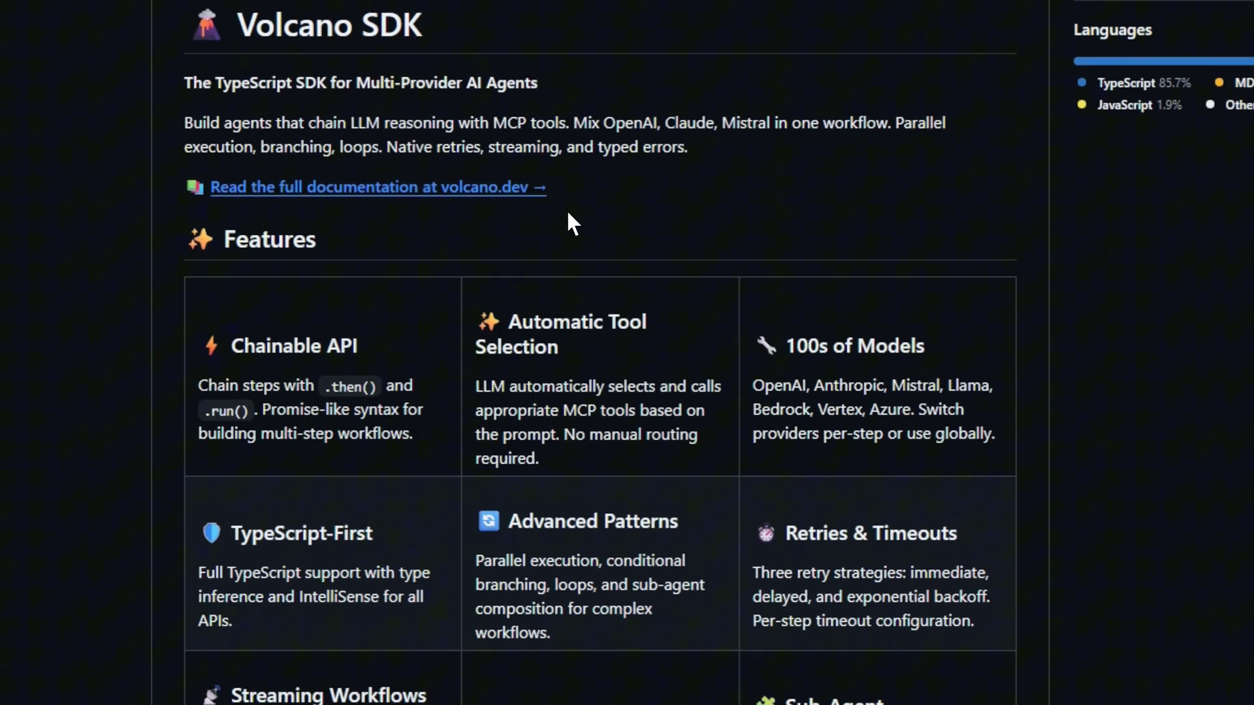
scroll(569, 212, down, 1)
scroll(570, 211, down, 1)
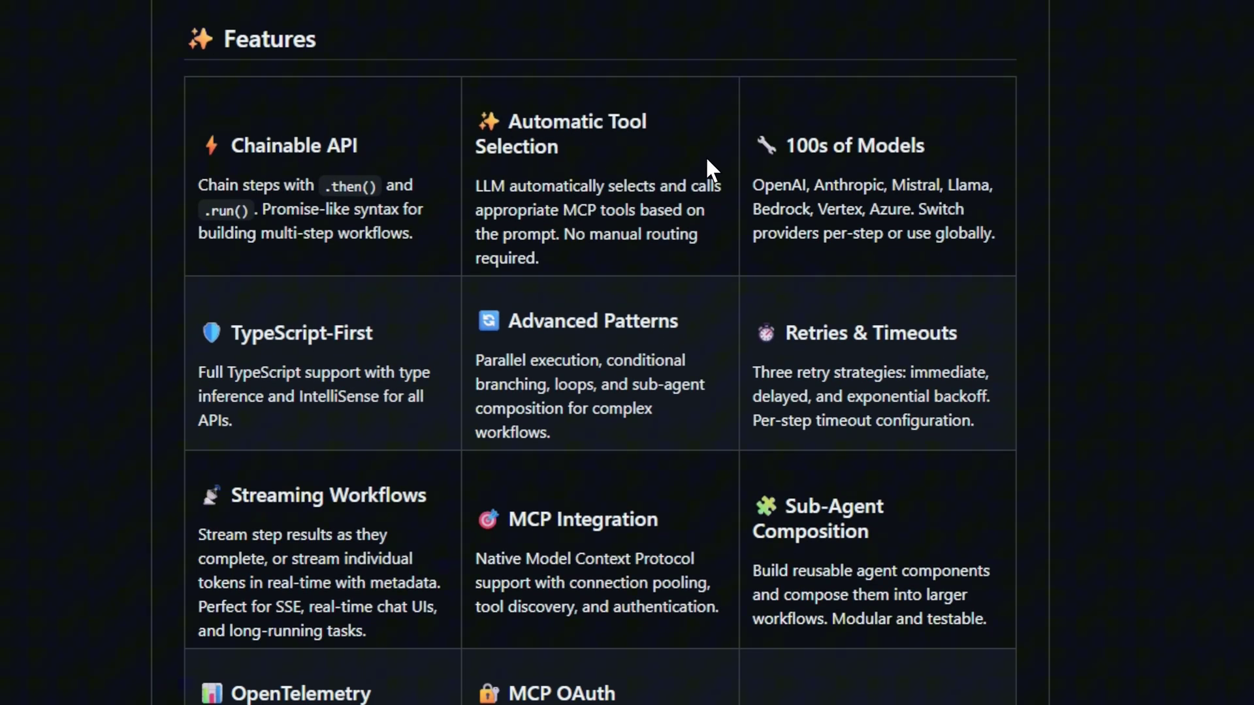
scroll(876, 249, down, 1)
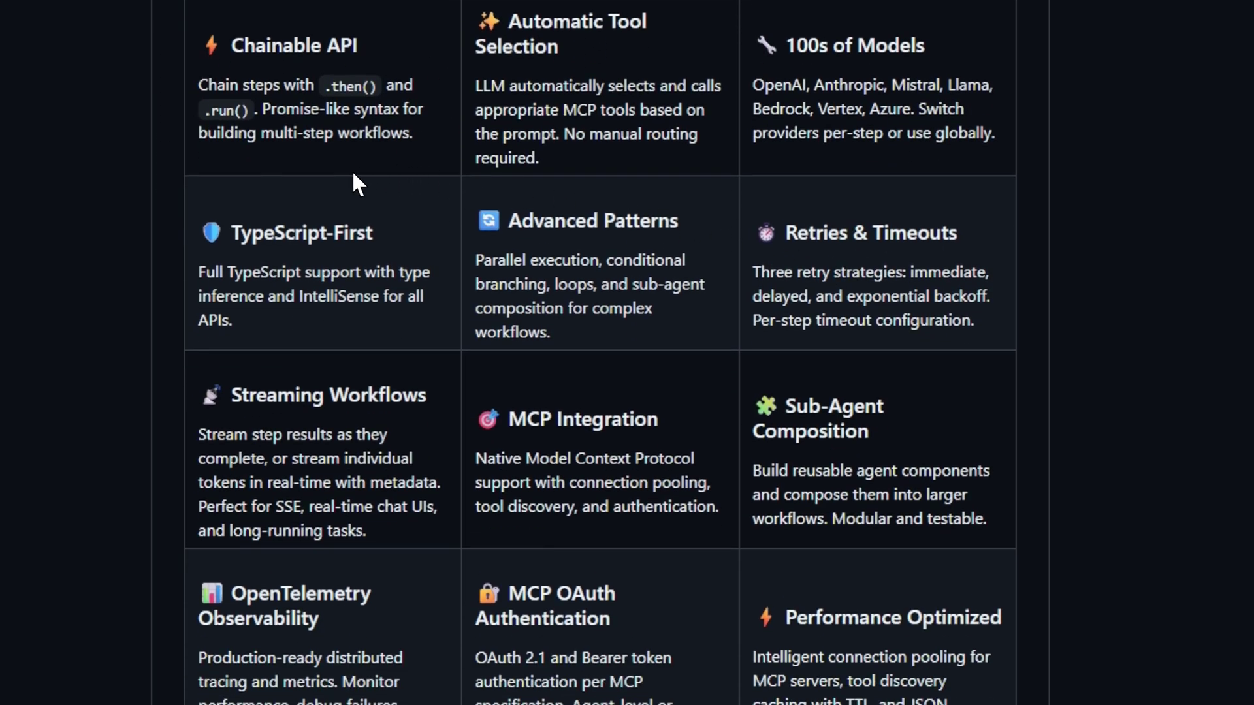
scroll(392, 184, down, 1)
scroll(771, 168, down, 1)
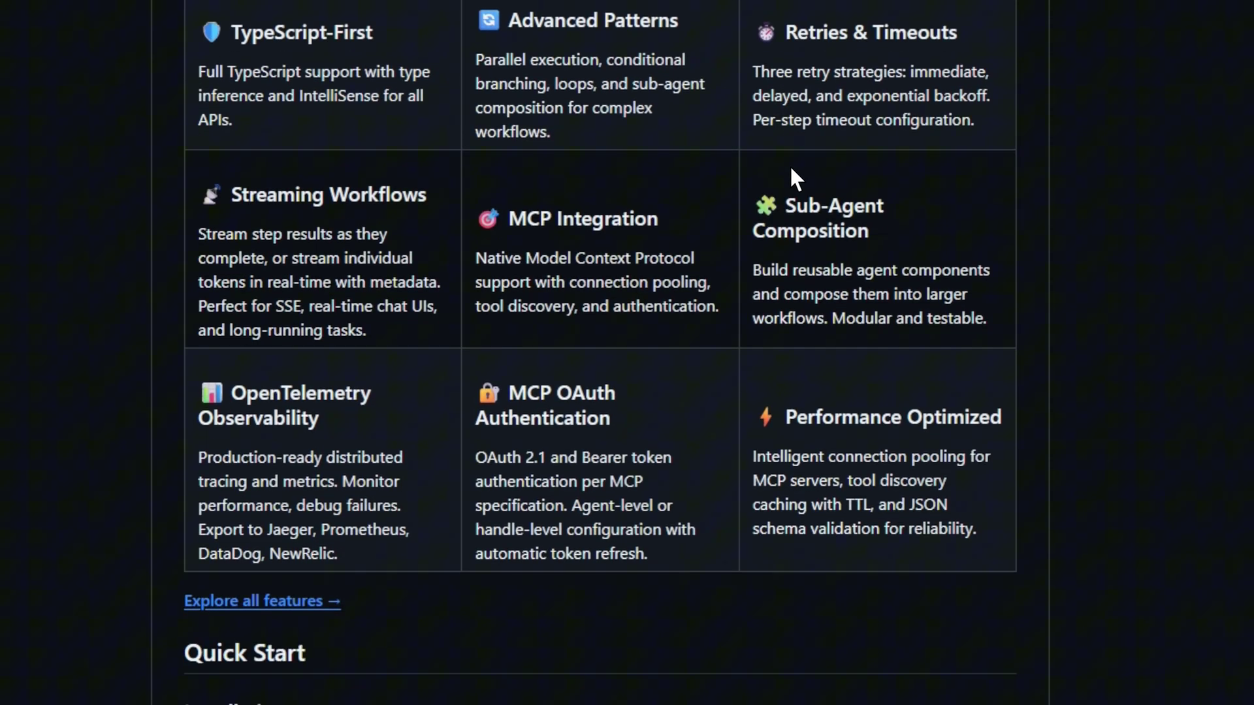
scroll(742, 235, down, 1)
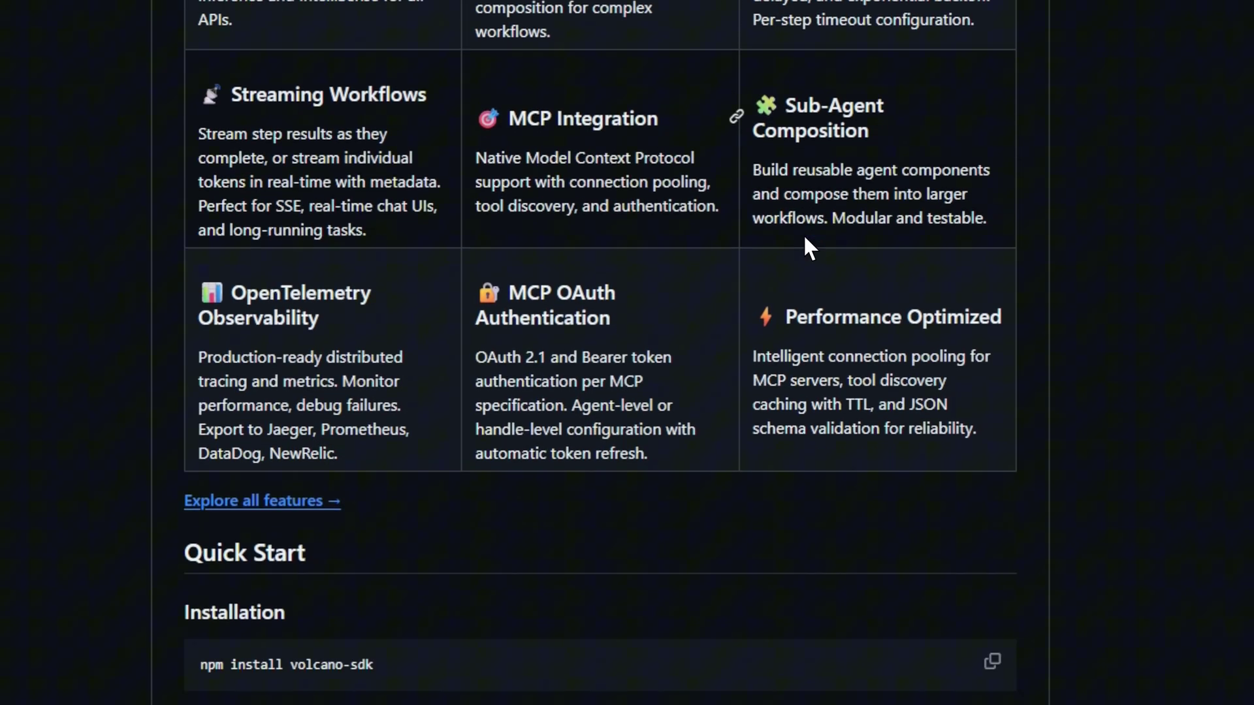
scroll(350, 205, down, 1)
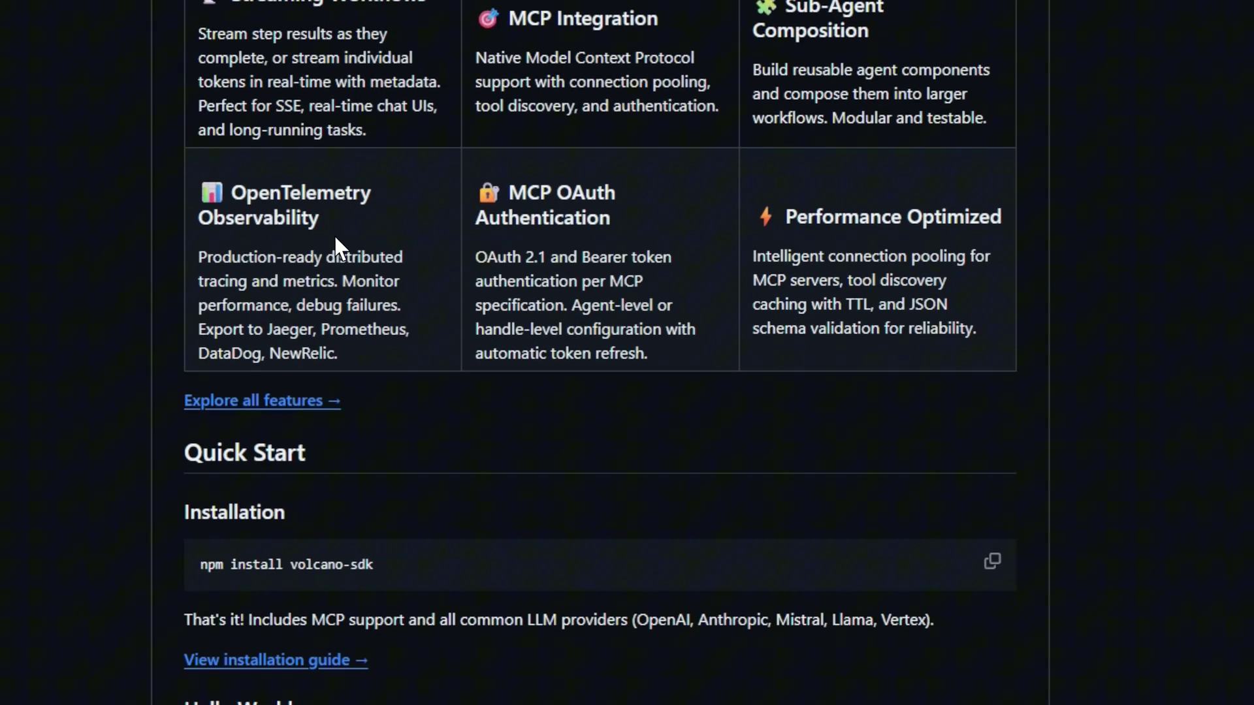
scroll(392, 245, down, 1)
scroll(396, 254, down, 1)
scroll(470, 236, down, 3)
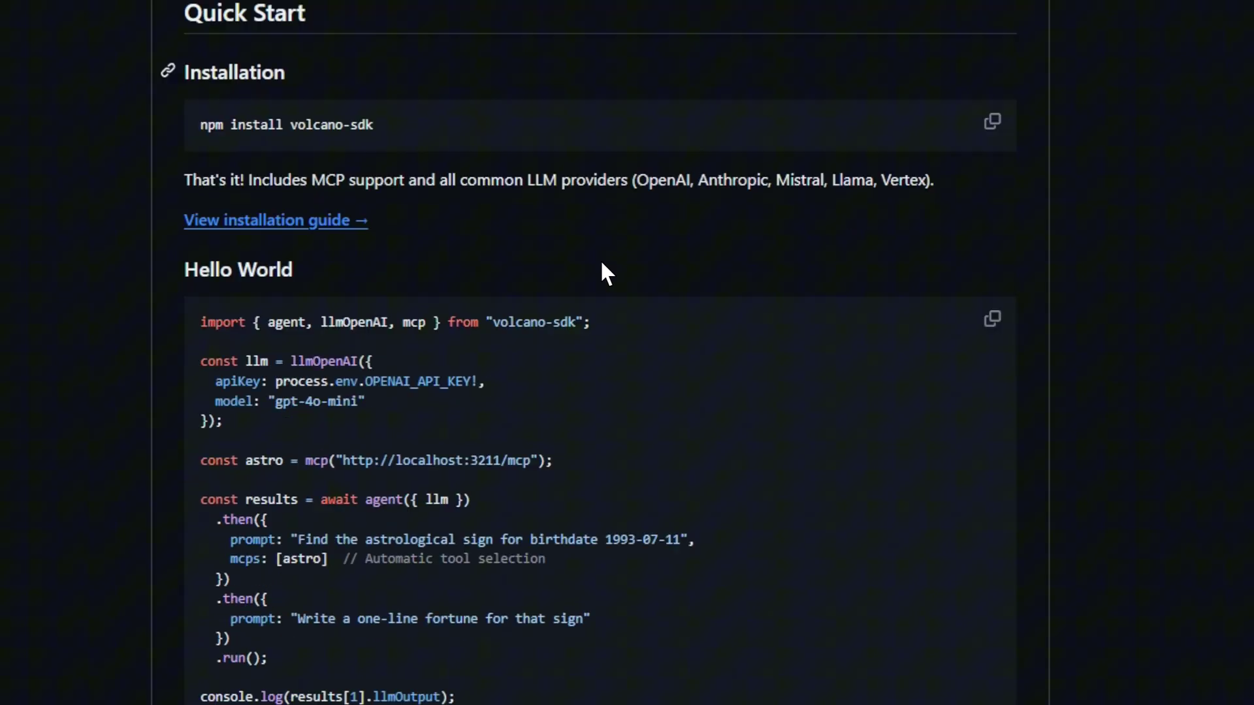
scroll(604, 272, down, 1)
scroll(613, 274, down, 1)
scroll(613, 275, down, 1)
scroll(614, 273, down, 1)
scroll(613, 272, down, 1)
scroll(613, 279, down, 3)
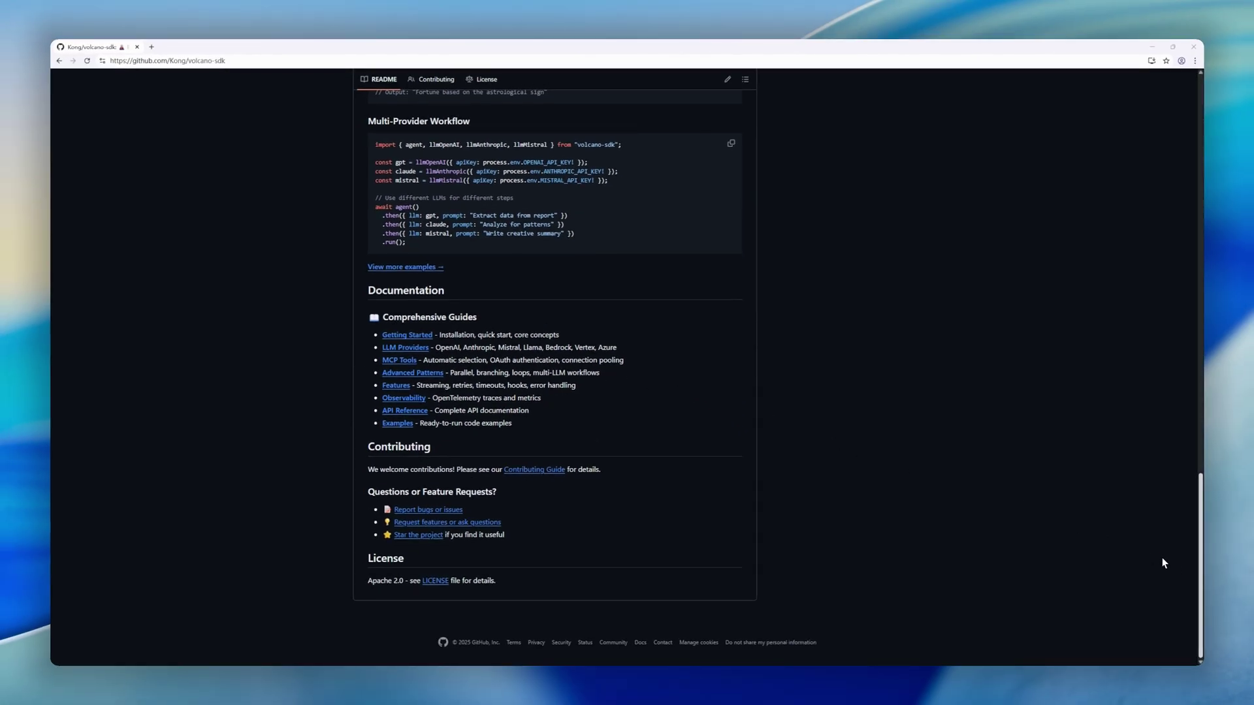
drag(1199, 562, 1194, 192)
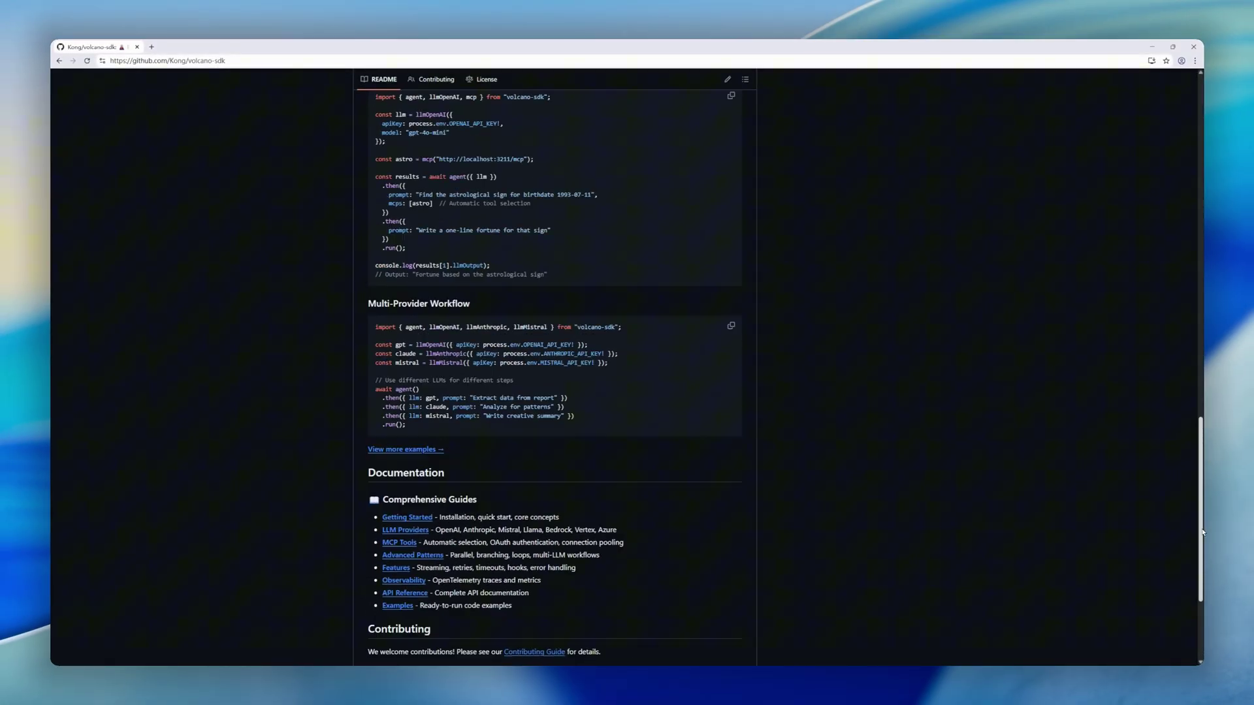
scroll(1193, 192, down, 5)
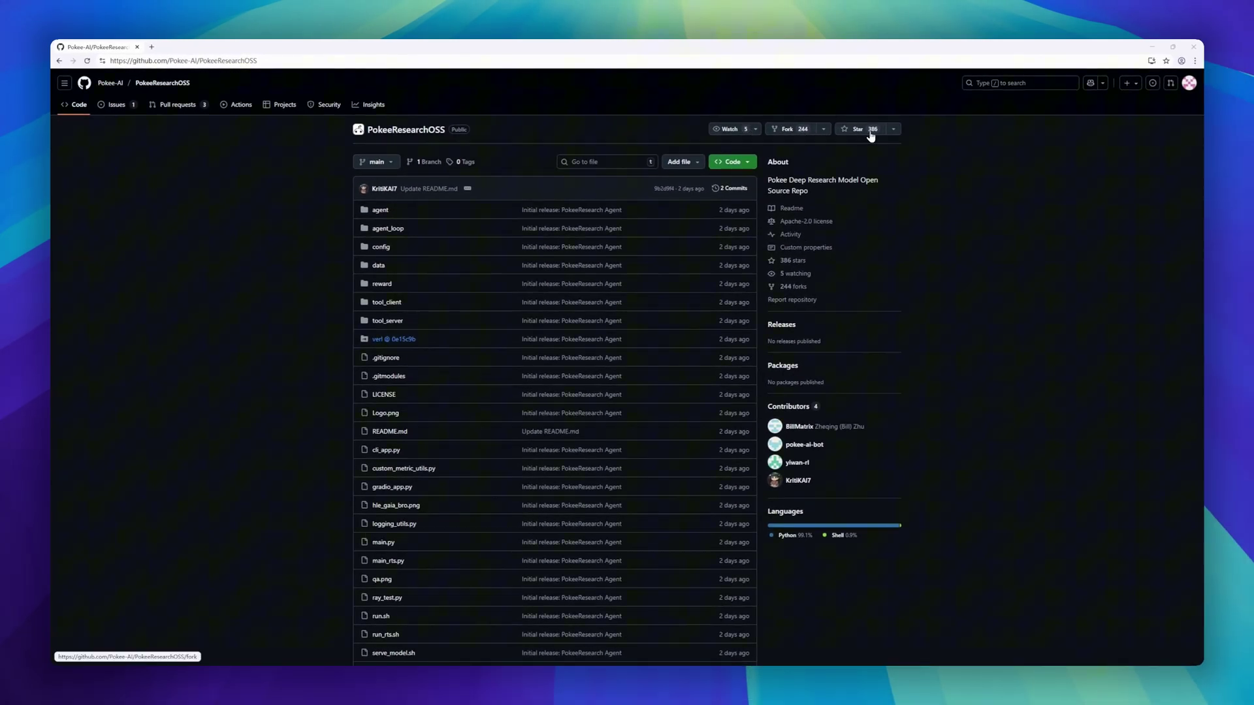
scroll(718, 246, down, 5)
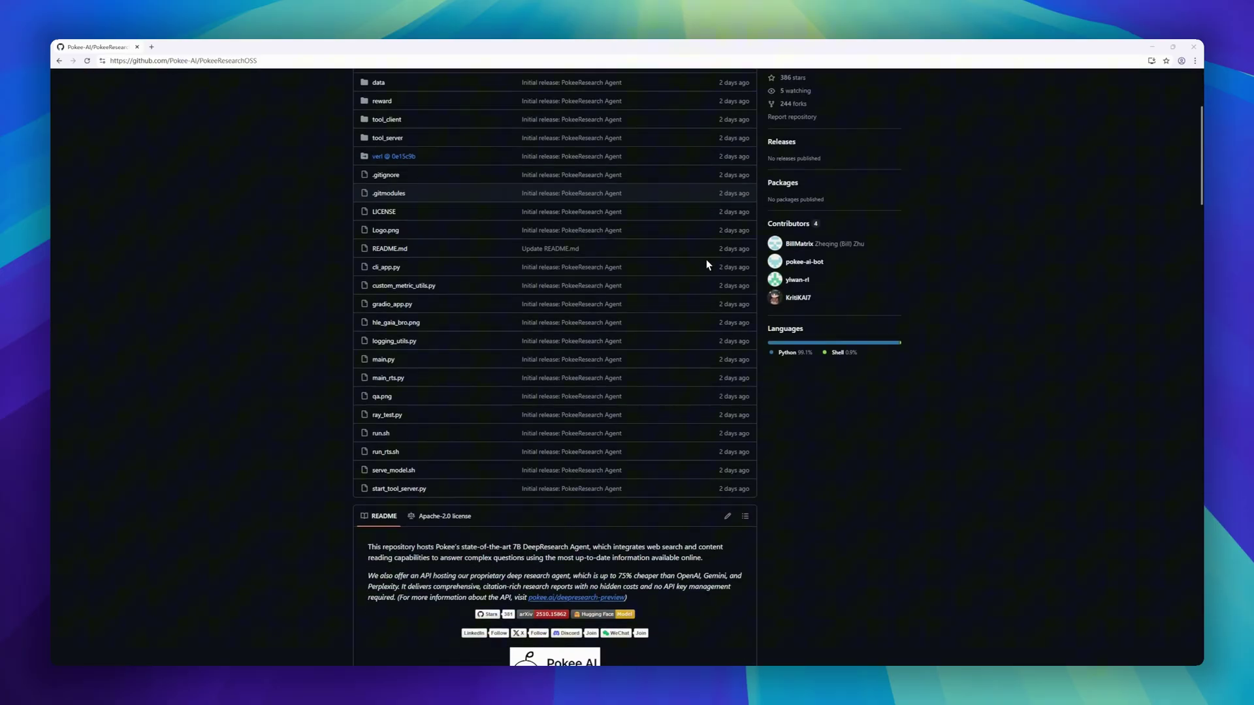
scroll(709, 257, down, 3)
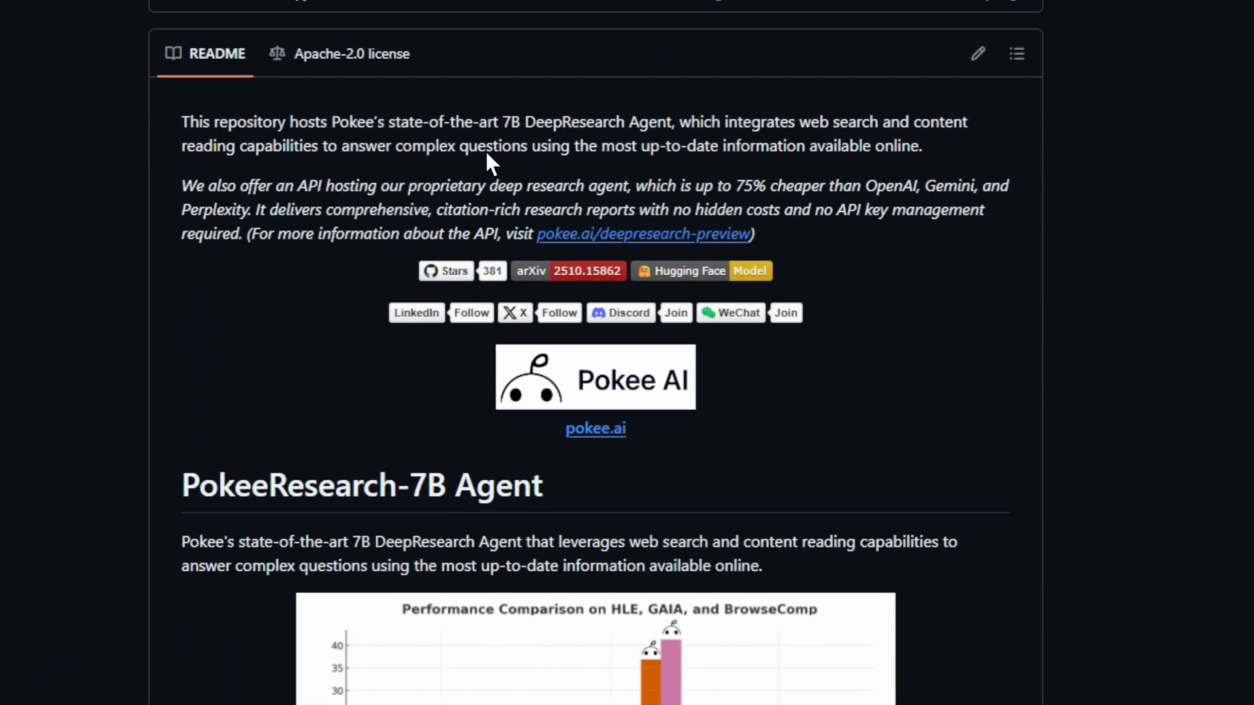
scroll(490, 162, down, 1)
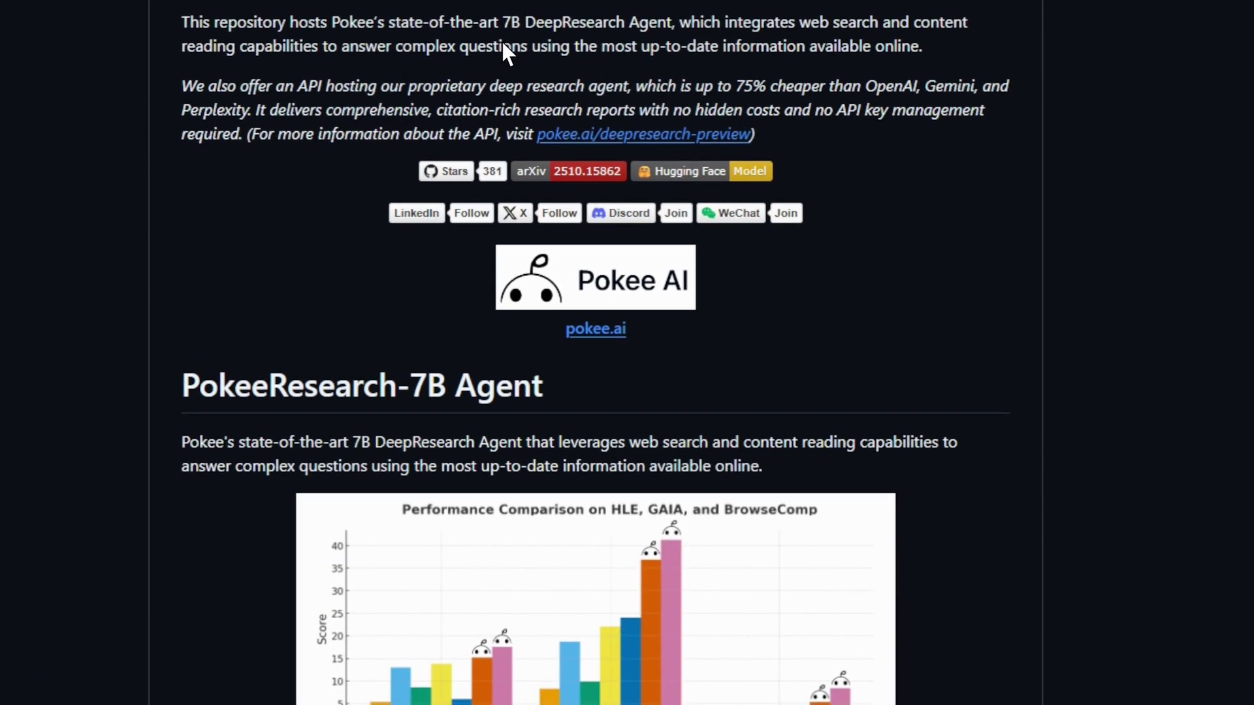
scroll(813, 214, down, 3)
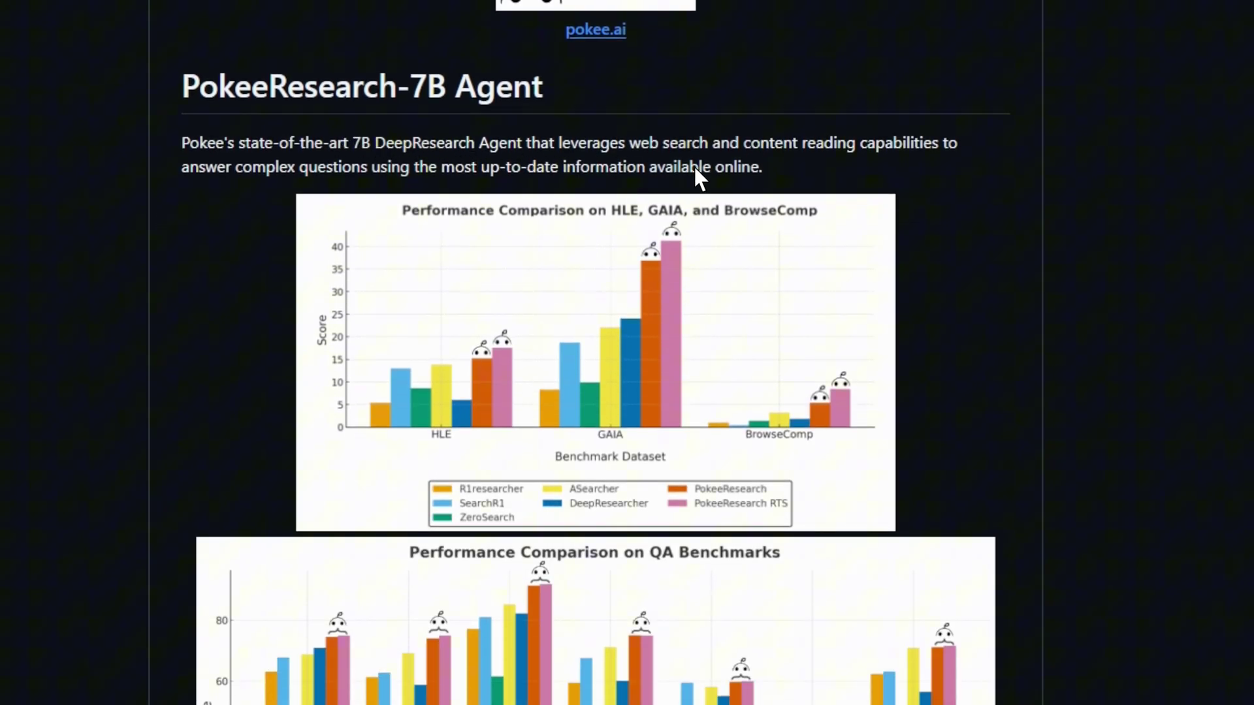
scroll(827, 201, down, 2)
scroll(740, 192, down, 1)
scroll(734, 190, down, 1)
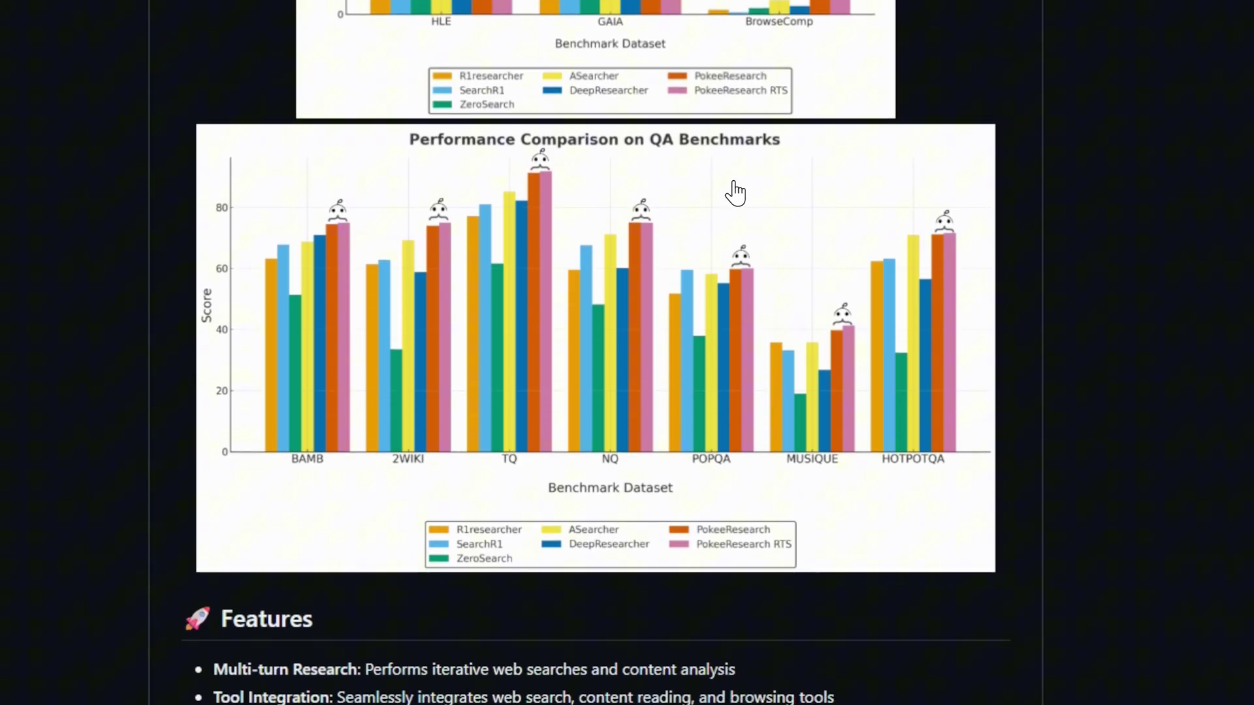
scroll(734, 192, down, 1)
scroll(734, 193, down, 1)
scroll(734, 192, down, 1)
scroll(735, 193, down, 1)
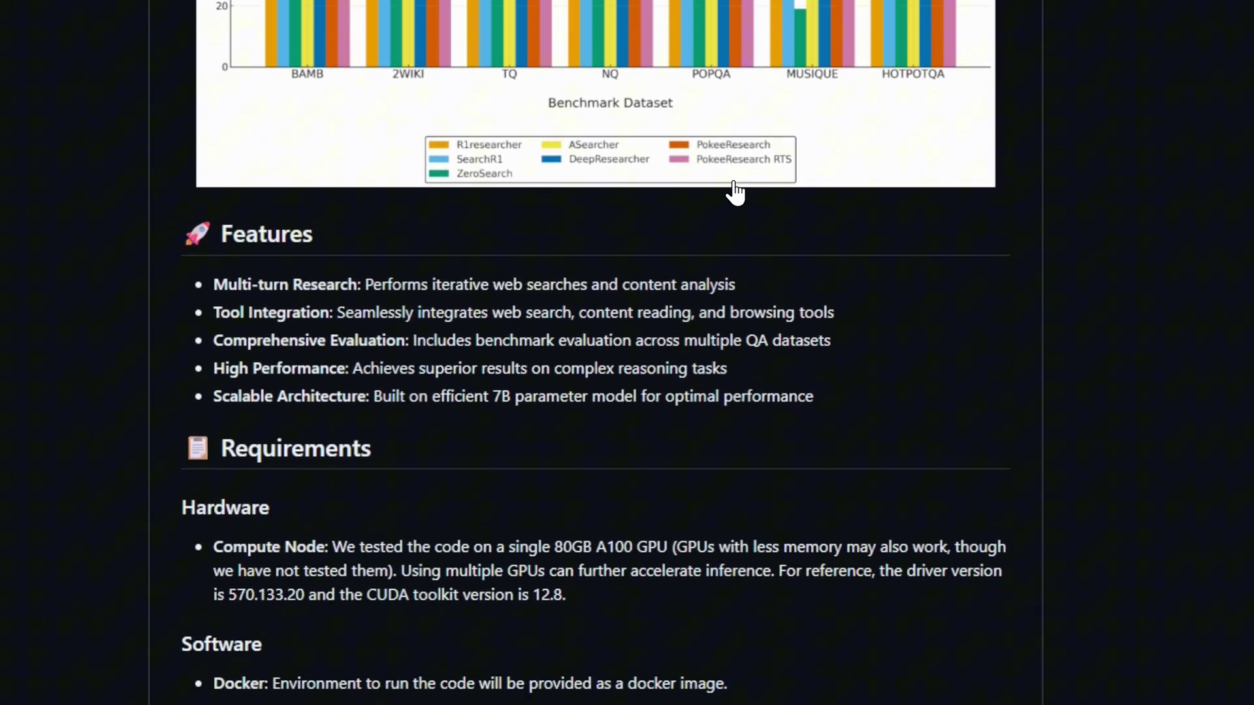
scroll(399, 163, down, 2)
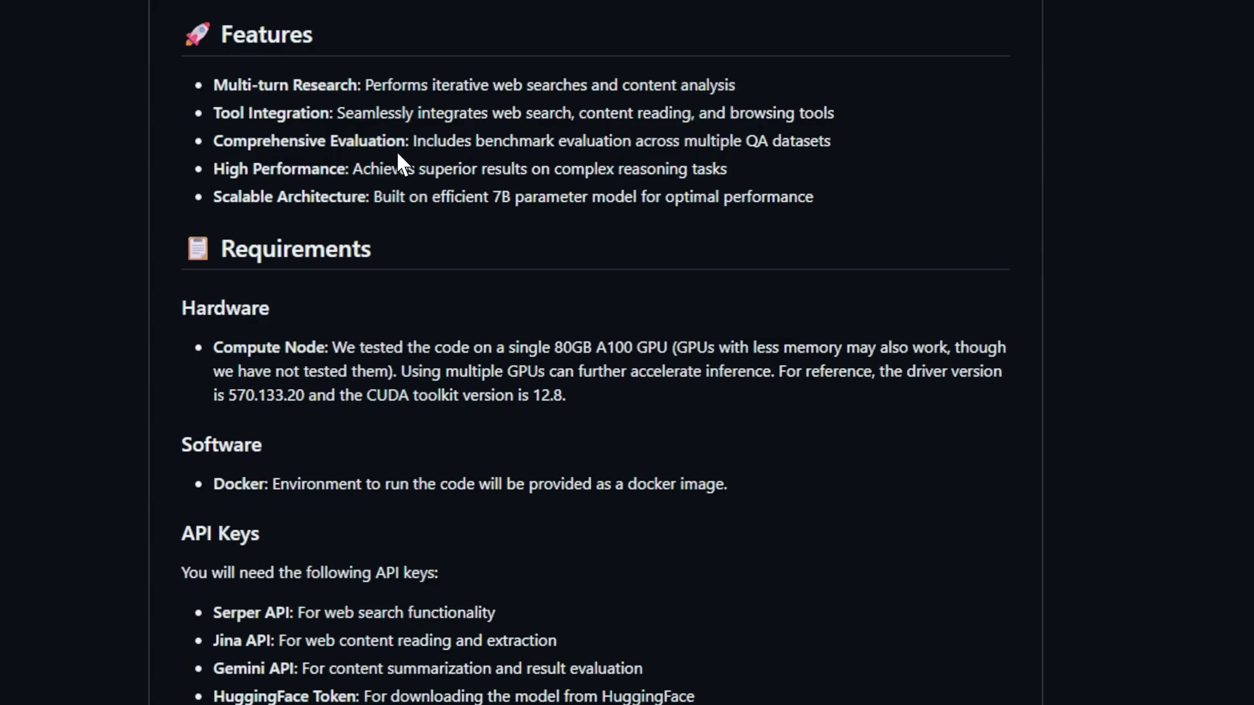
scroll(383, 160, down, 1)
scroll(558, 181, down, 1)
scroll(566, 176, down, 2)
scroll(565, 174, down, 1)
scroll(565, 174, down, 1)
scroll(566, 173, down, 1)
scroll(565, 174, down, 1)
scroll(565, 172, down, 1)
scroll(565, 172, down, 2)
scroll(565, 172, down, 1)
scroll(565, 172, down, 1)
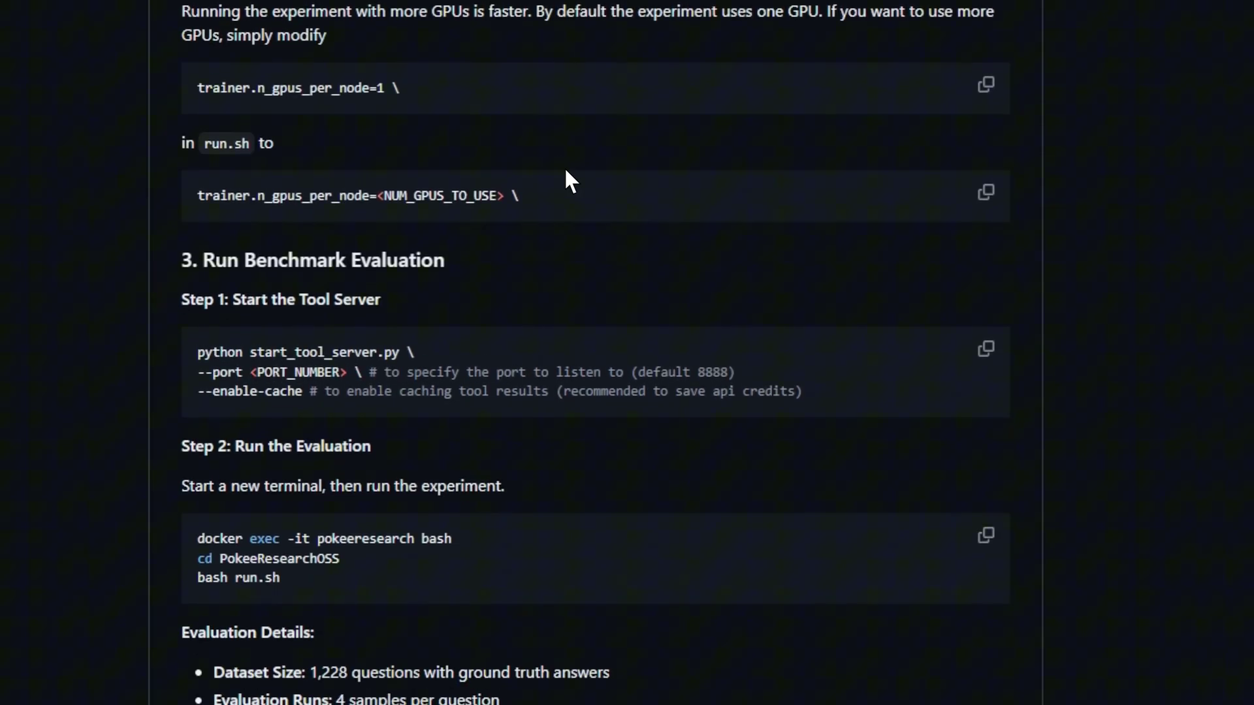
scroll(562, 171, down, 4)
scroll(562, 172, down, 1)
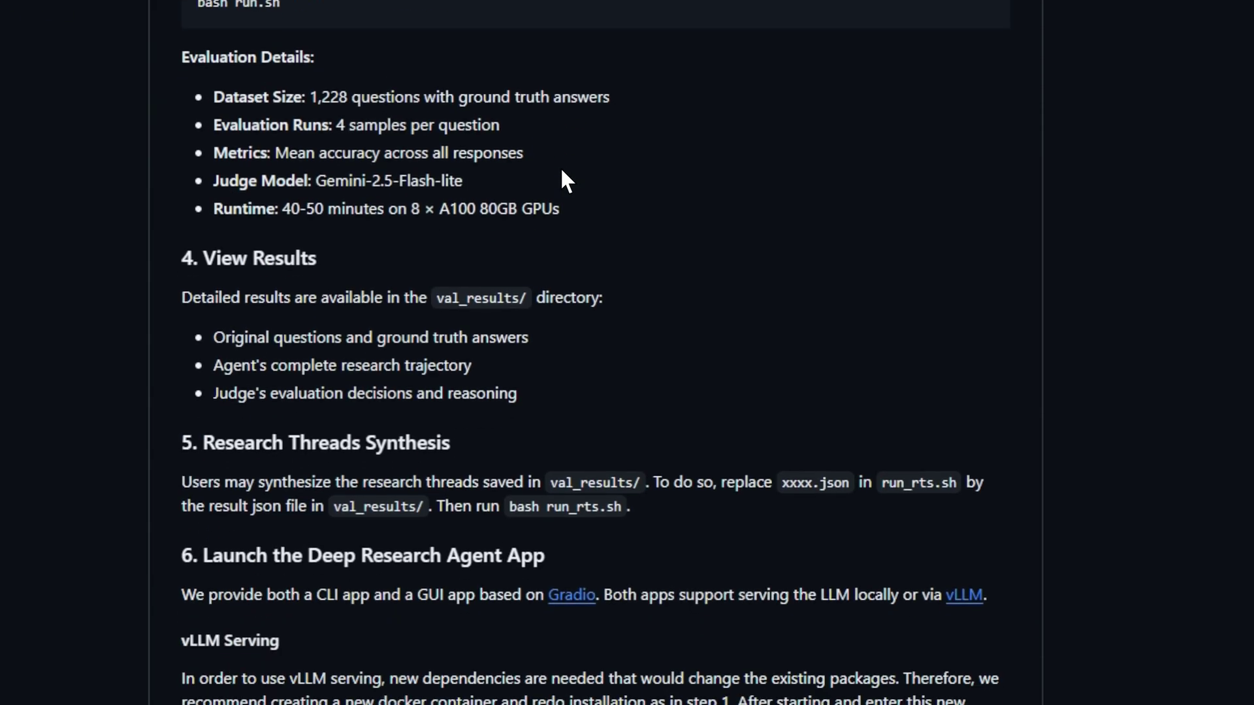
scroll(563, 171, down, 2)
scroll(562, 171, down, 2)
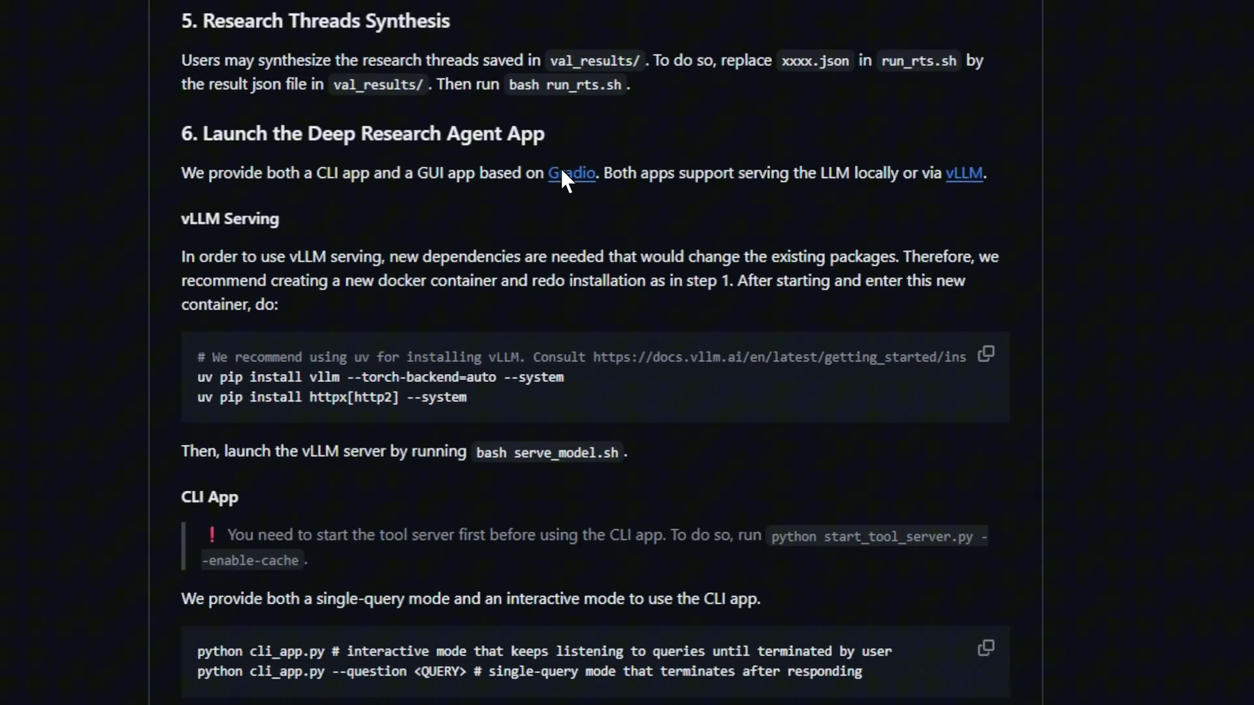
scroll(559, 167, down, 3)
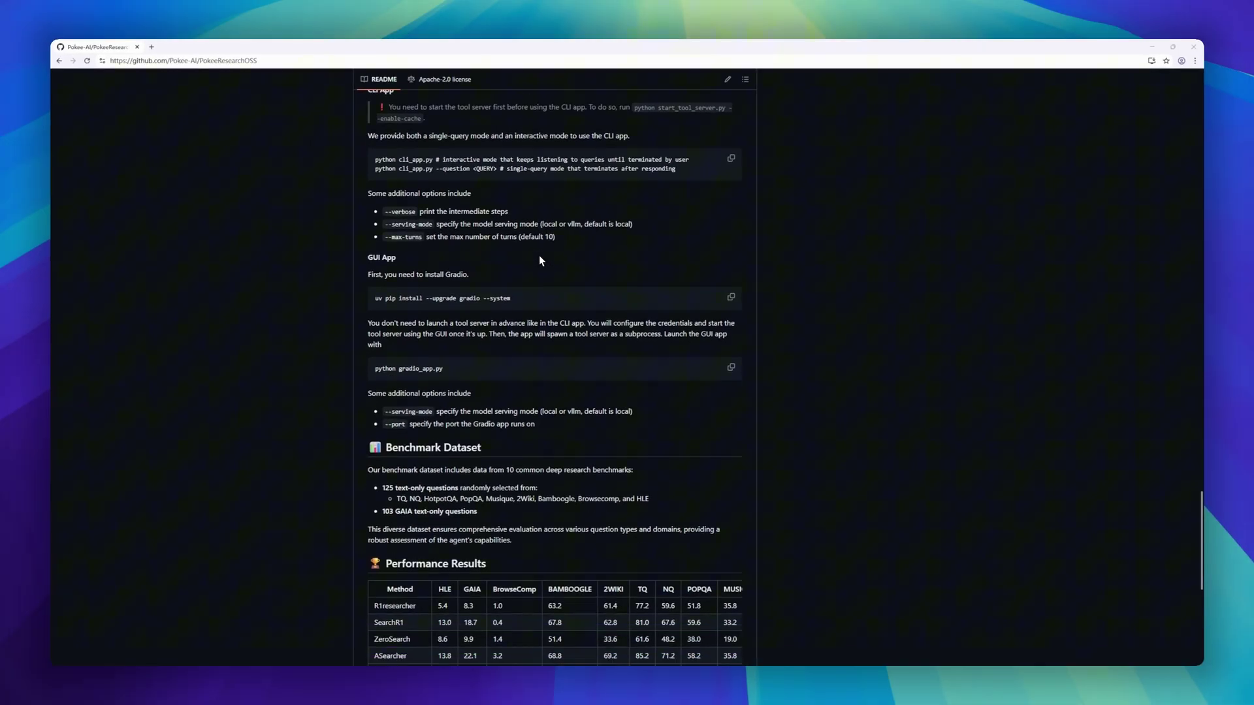